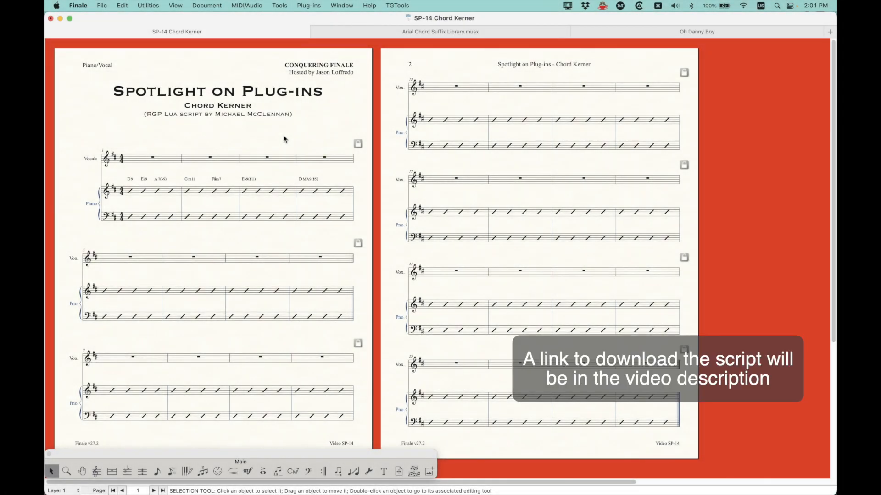
Examine the chord symbols above the piano staff in the first system at a larger magnification
{"action": "key", "text": "super+equal"}
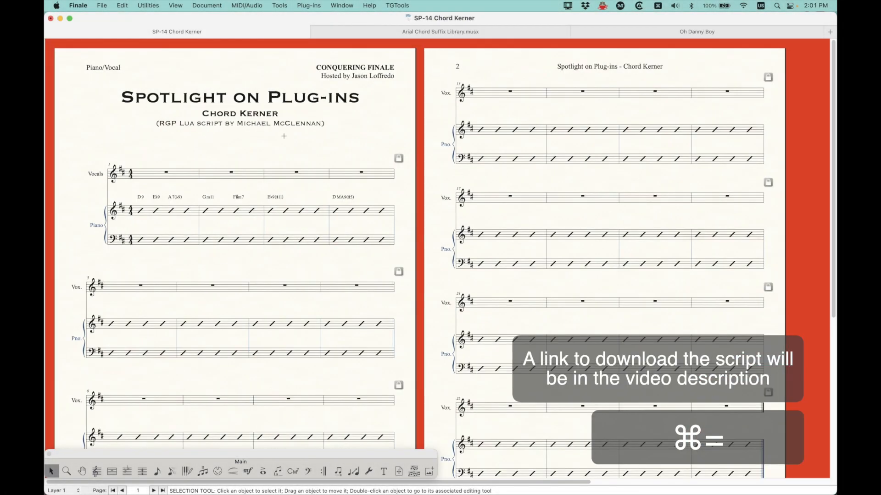
{"action": "key", "text": "super+equal"}
{"action": "key", "text": "super+equal"}
{"action": "key", "text": "super+equal"}
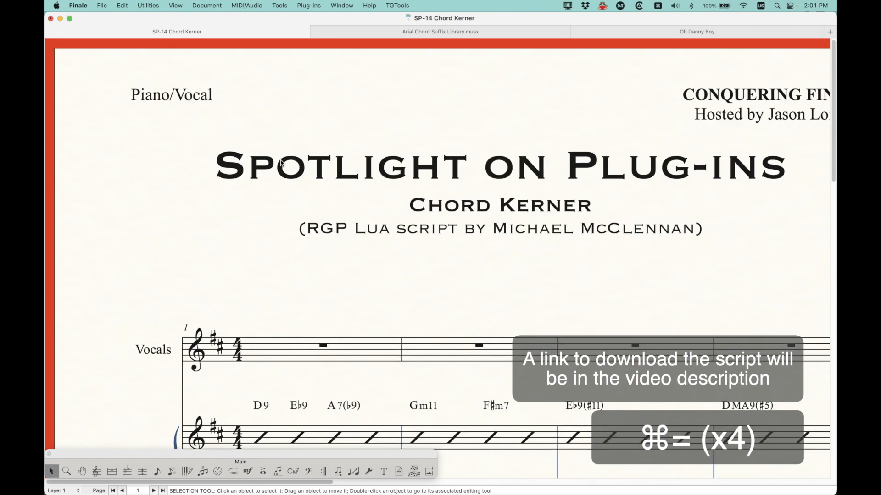
{"action": "scroll", "coordinate": [281, 196], "scroll_direction": "down", "scroll_amount": 6}
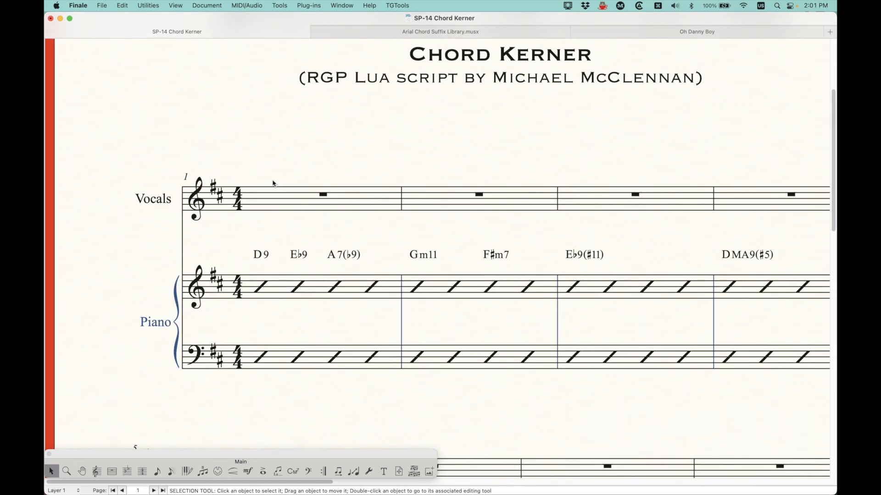
{"action": "scroll", "coordinate": [270, 185], "scroll_direction": "right", "scroll_amount": 3}
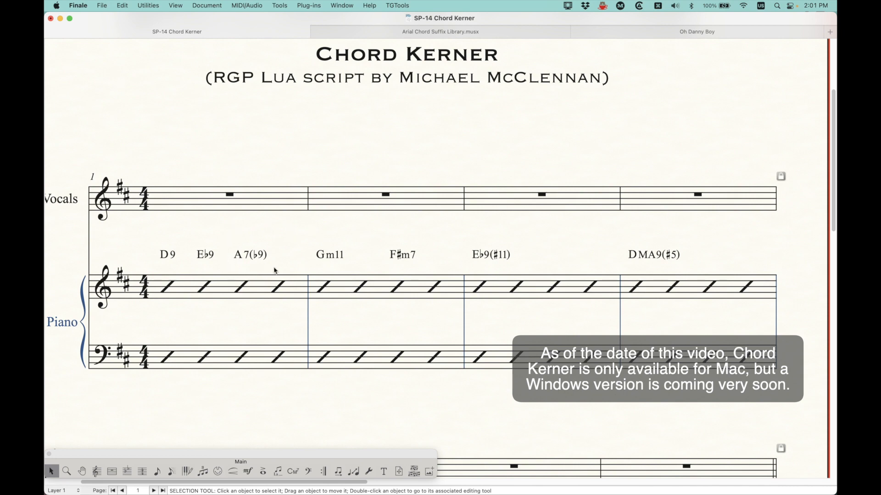
{"action": "scroll", "coordinate": [274, 270], "scroll_direction": "down", "scroll_amount": 1}
{"action": "scroll", "coordinate": [275, 271], "scroll_direction": "up", "scroll_amount": 3}
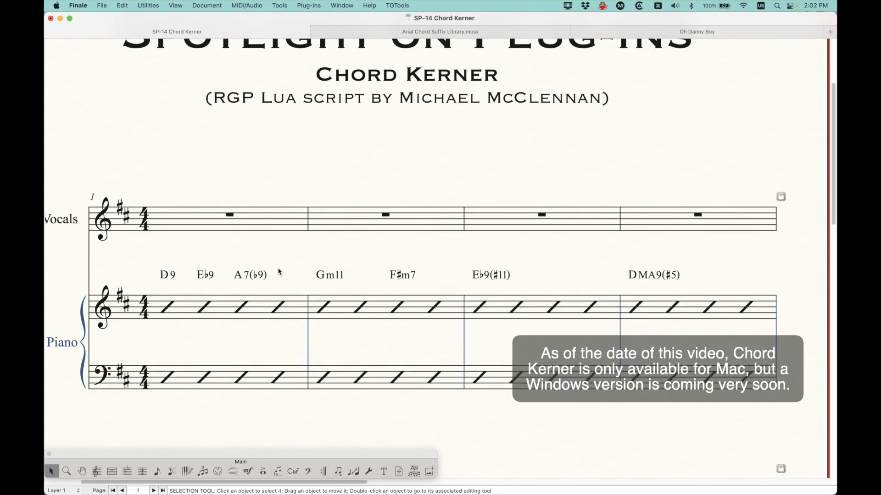
{"action": "scroll", "coordinate": [274, 268], "scroll_direction": "down", "scroll_amount": 1}
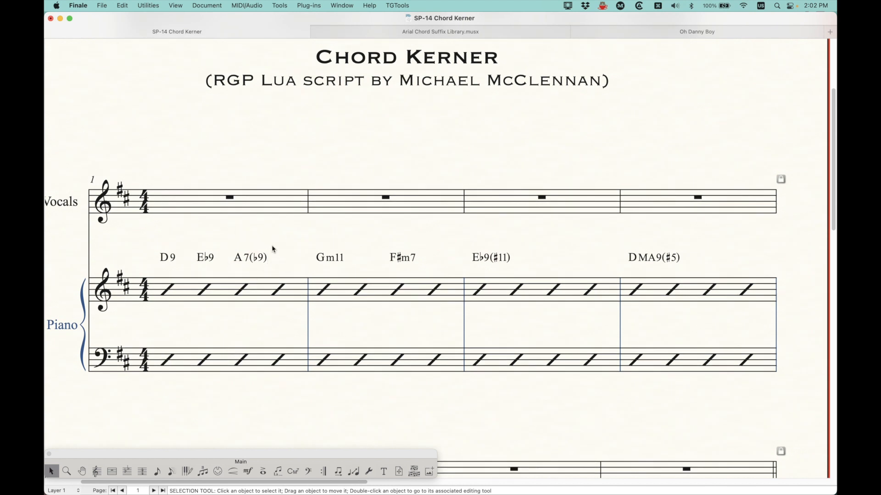
Inspect the A7(♭9) chord's suffix in the Chord Suffix Editor, then back out of the chord dialogs without changes
{"action": "left_click", "coordinate": [293, 472]}
{"action": "right_click", "coordinate": [238, 260]}
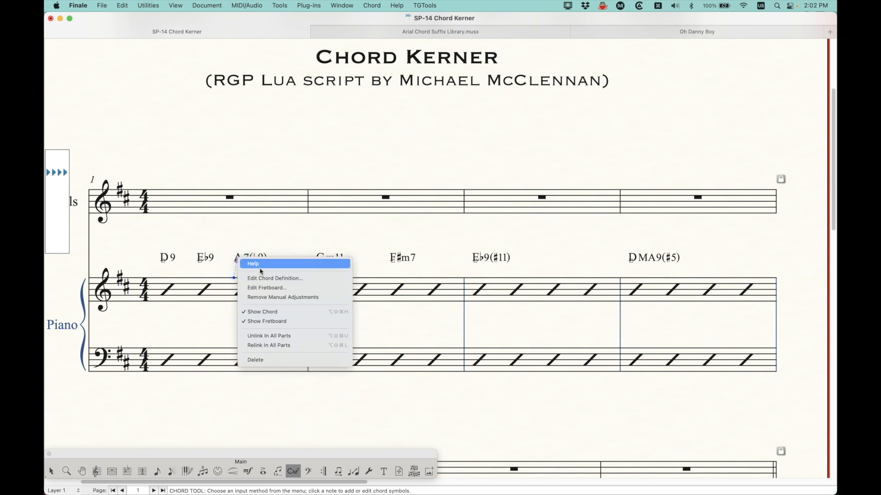
{"action": "left_click", "coordinate": [273, 276]}
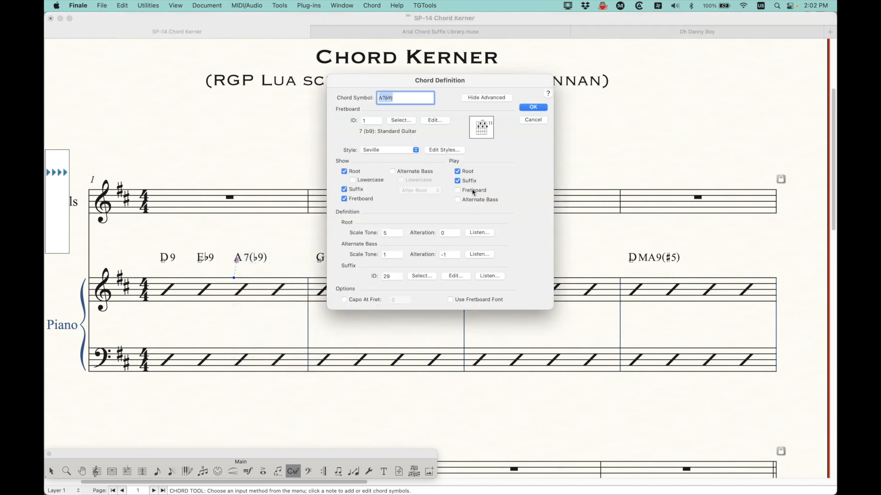
{"action": "left_click", "coordinate": [422, 276]}
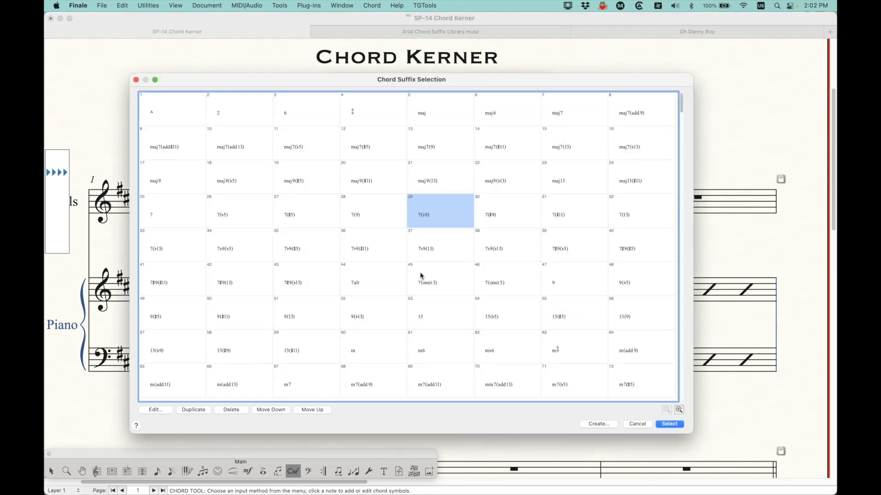
{"action": "left_click", "coordinate": [156, 410]}
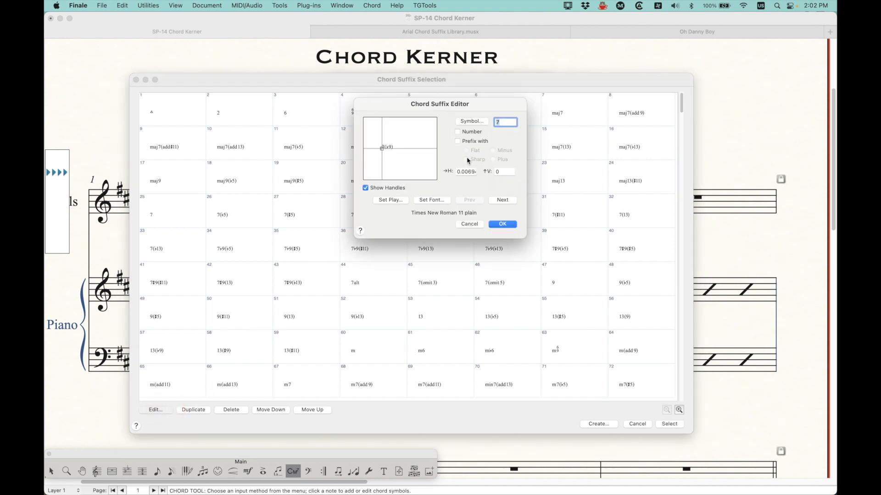
{"action": "left_click", "coordinate": [424, 105]}
{"action": "left_click_drag", "start_coordinate": [424, 105], "coordinate": [373, 63]}
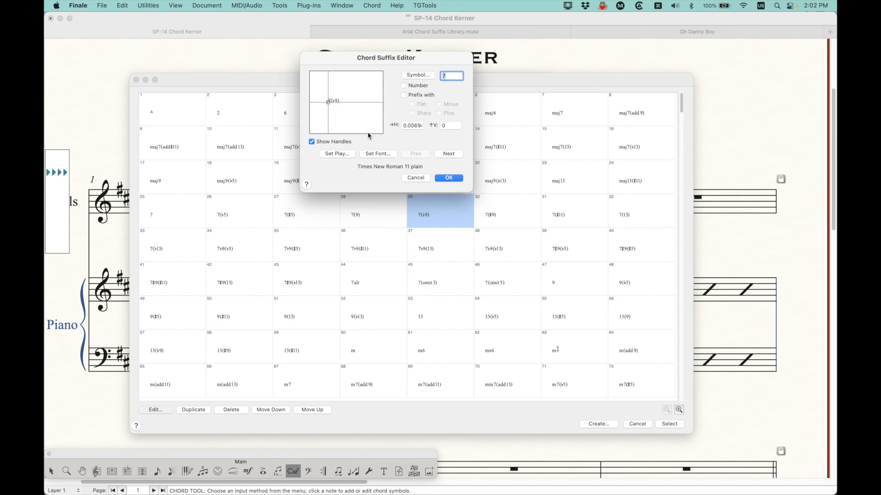
{"action": "left_click", "coordinate": [417, 179]}
{"action": "left_click", "coordinate": [642, 426]}
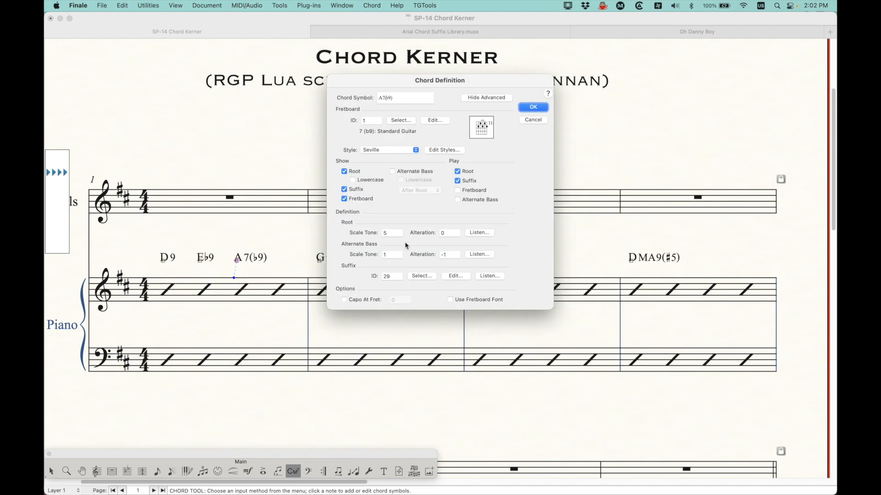
{"action": "left_click", "coordinate": [533, 121]}
Launch the Chord Kerner 1.0 RGP Lua script and move its window lower over the score
{"action": "left_click", "coordinate": [311, 5]}
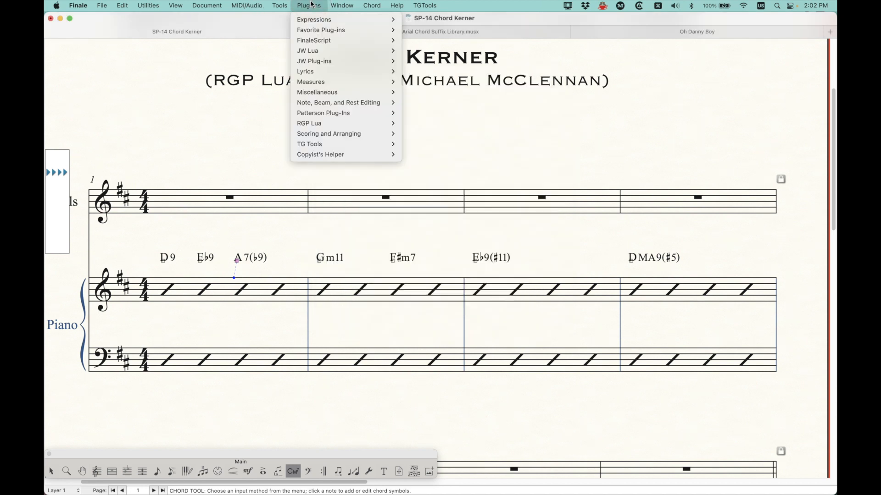
{"action": "mouse_move", "coordinate": [304, 127]}
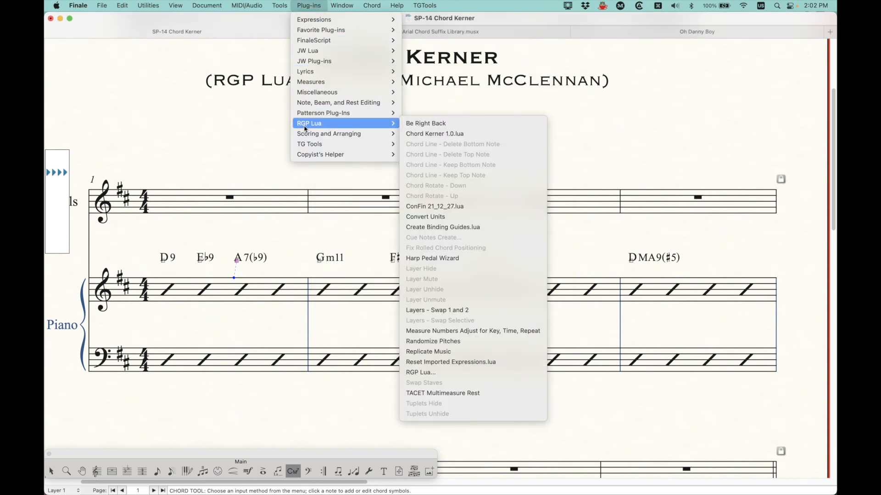
{"action": "left_click", "coordinate": [444, 134]}
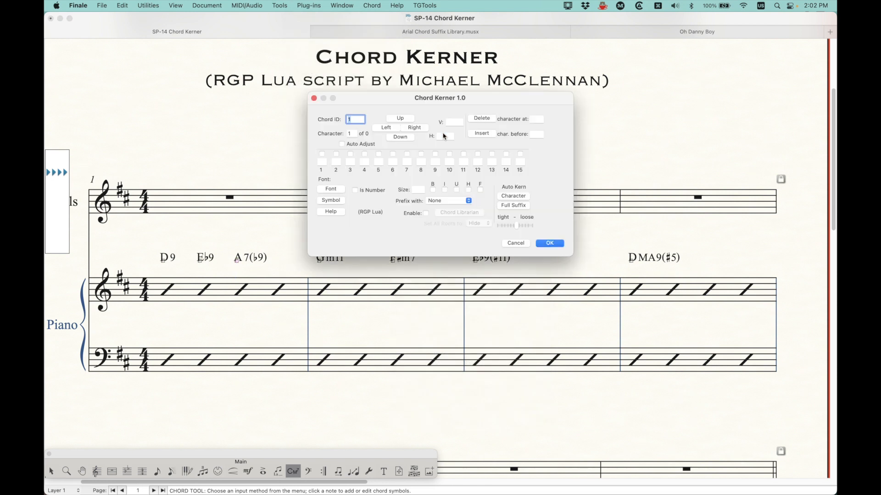
{"action": "left_click_drag", "start_coordinate": [402, 100], "coordinate": [444, 179]}
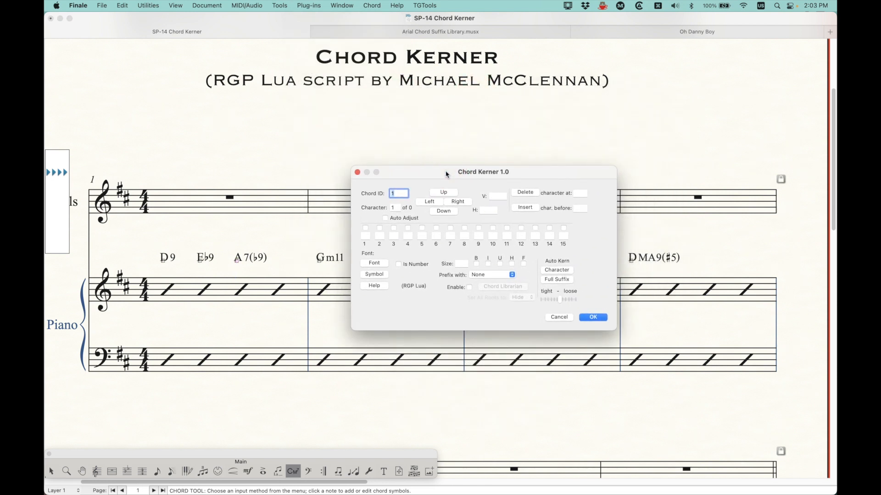
Enlarge the first measure's chord symbols and place the Chord Kerner window beside the A7(♭9) chord
{"action": "key", "text": "super+equal"}
{"action": "scroll", "coordinate": [293, 220], "scroll_direction": "down", "scroll_amount": 5}
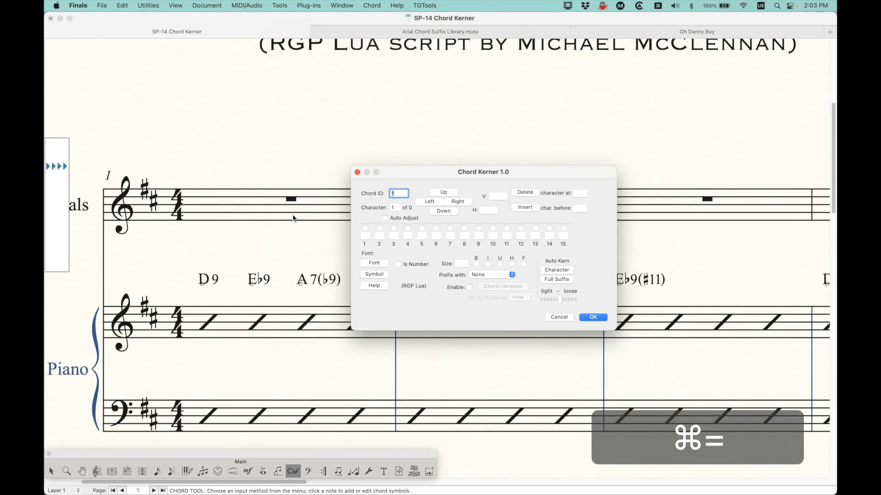
{"action": "left_click_drag", "start_coordinate": [439, 175], "coordinate": [470, 168]}
{"action": "key", "text": "super+equal"}
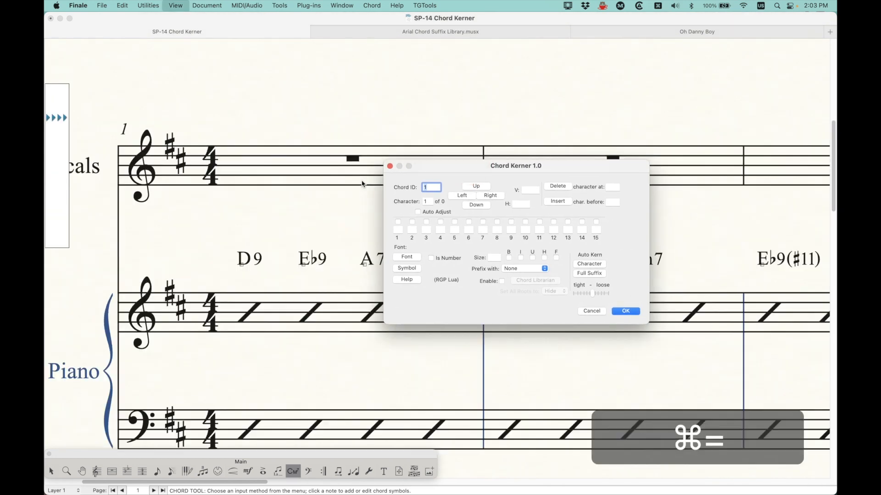
{"action": "key", "text": "super+equal"}
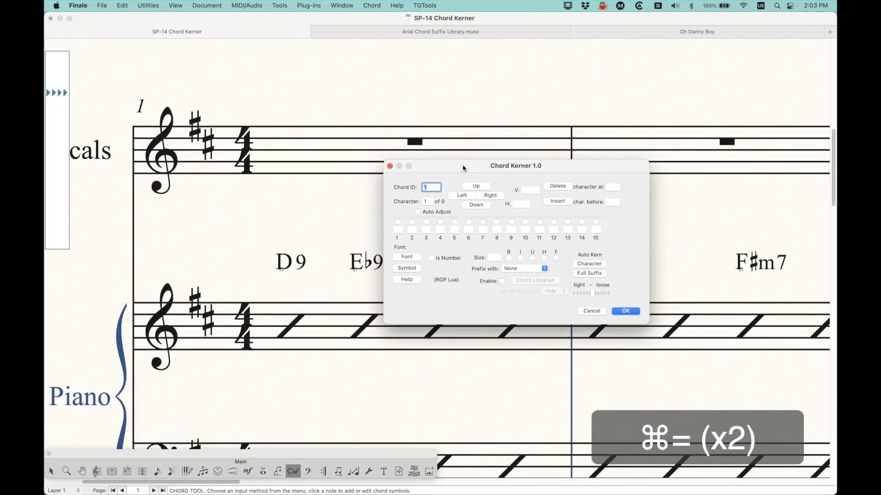
{"action": "left_click_drag", "start_coordinate": [462, 166], "coordinate": [554, 165]}
{"action": "scroll", "coordinate": [331, 190], "scroll_direction": "right", "scroll_amount": 5}
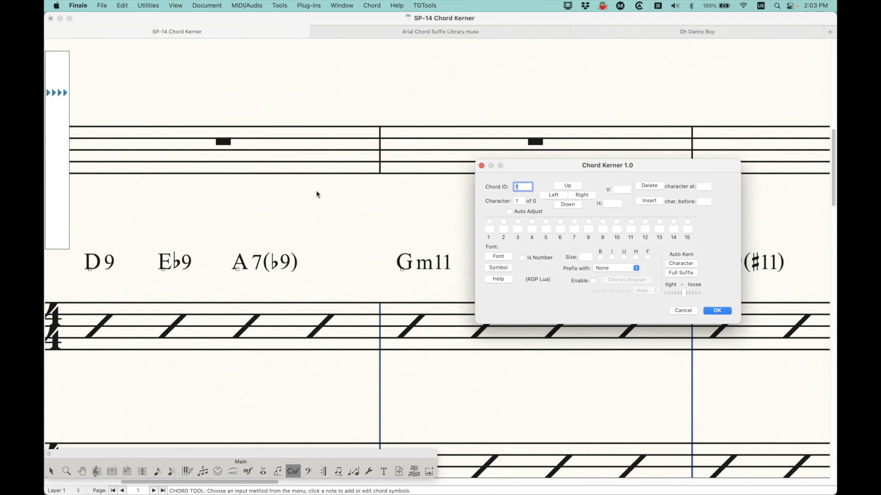
{"action": "scroll", "coordinate": [318, 192], "scroll_direction": "left", "scroll_amount": 3}
{"action": "left_click_drag", "start_coordinate": [572, 166], "coordinate": [508, 156]}
{"action": "scroll", "coordinate": [331, 161], "scroll_direction": "down", "scroll_amount": 1}
{"action": "scroll", "coordinate": [332, 161], "scroll_direction": "down", "scroll_amount": 3}
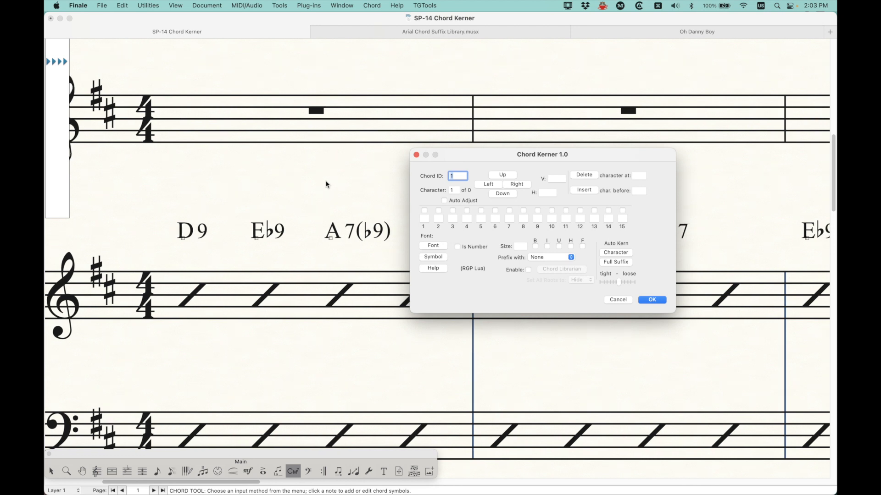
{"action": "scroll", "coordinate": [328, 184], "scroll_direction": "down", "scroll_amount": 2}
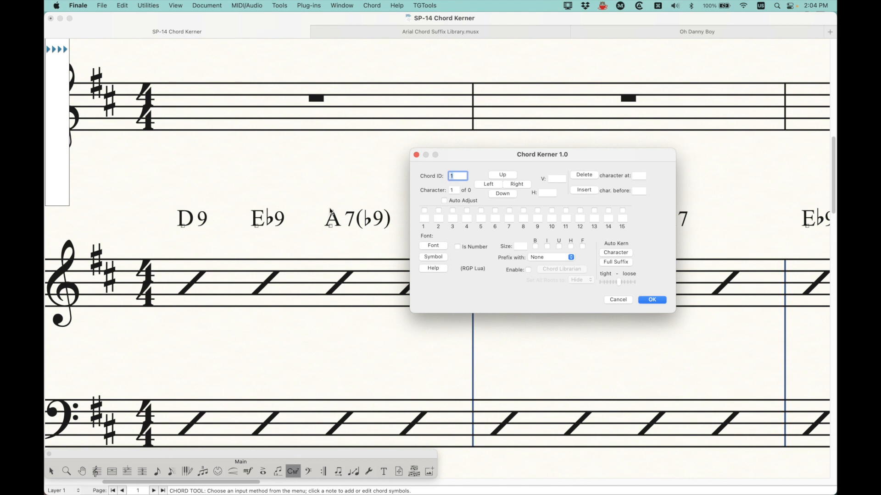
Look up the suffix ID of the A7(♭9) chord in its chord definition and suffix list
{"action": "right_click", "coordinate": [332, 228]}
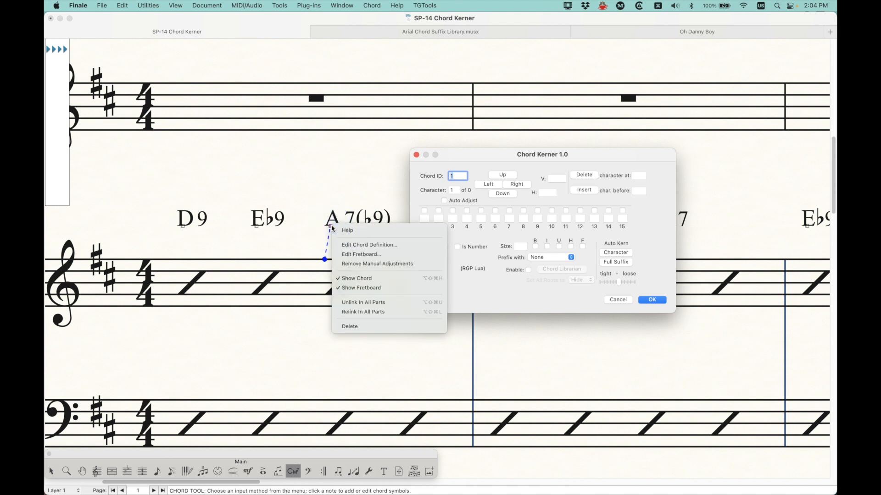
{"action": "left_click", "coordinate": [357, 245]}
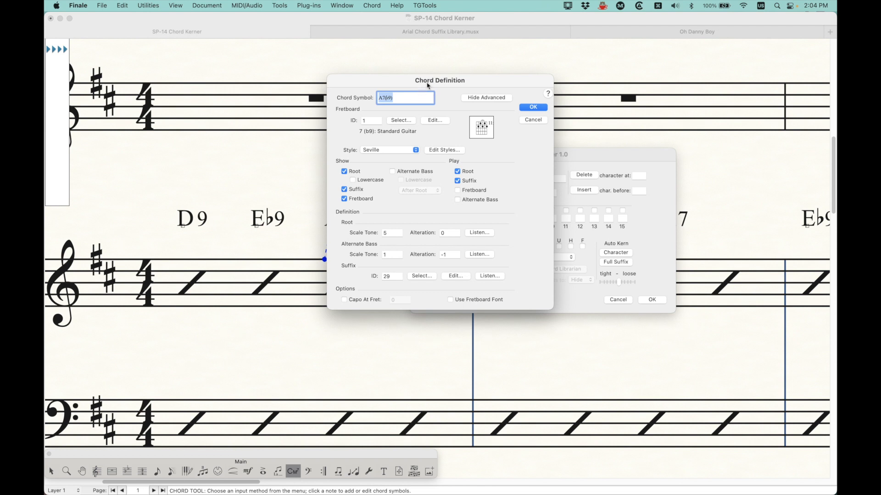
{"action": "left_click_drag", "start_coordinate": [421, 79], "coordinate": [421, 72]}
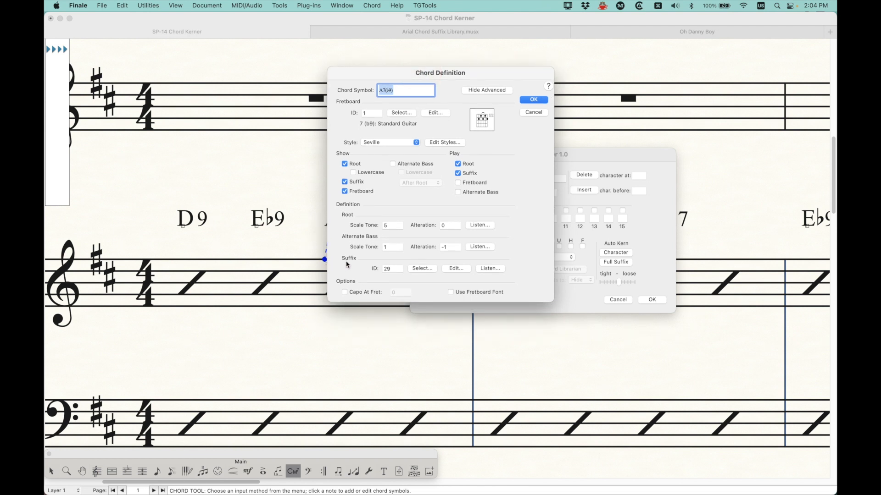
{"action": "double_click", "coordinate": [390, 270]}
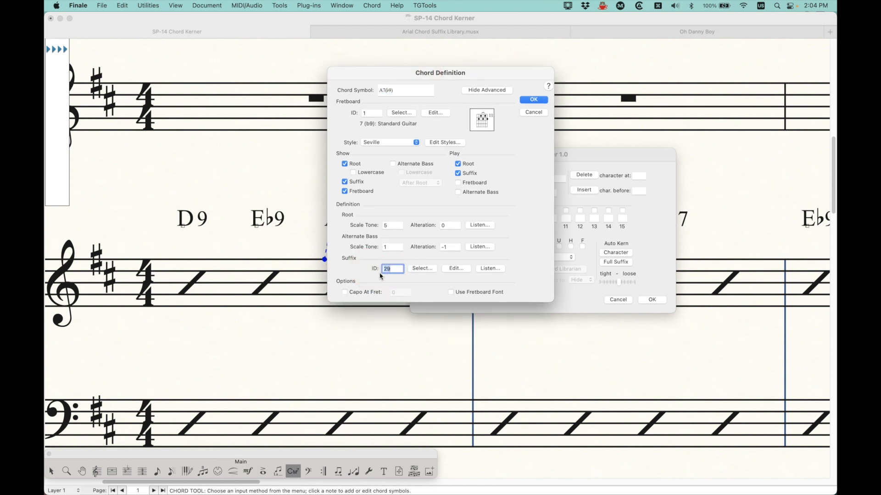
{"action": "left_click", "coordinate": [421, 269]}
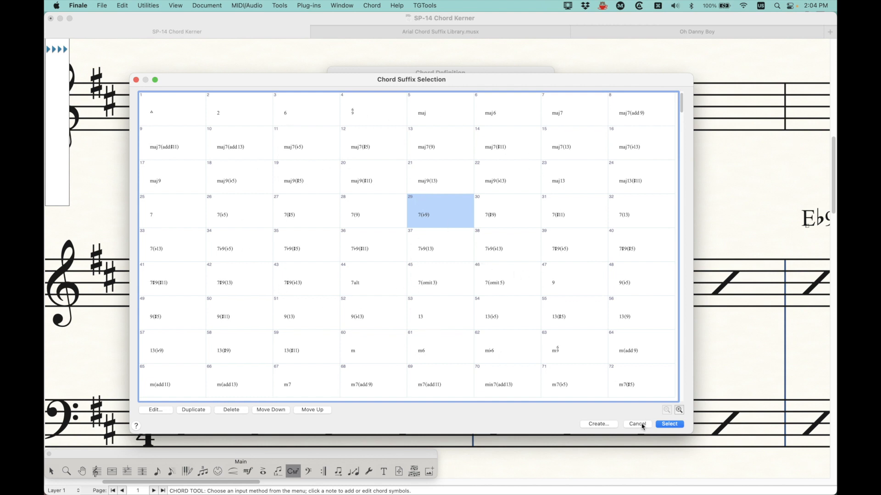
{"action": "left_click", "coordinate": [667, 424]}
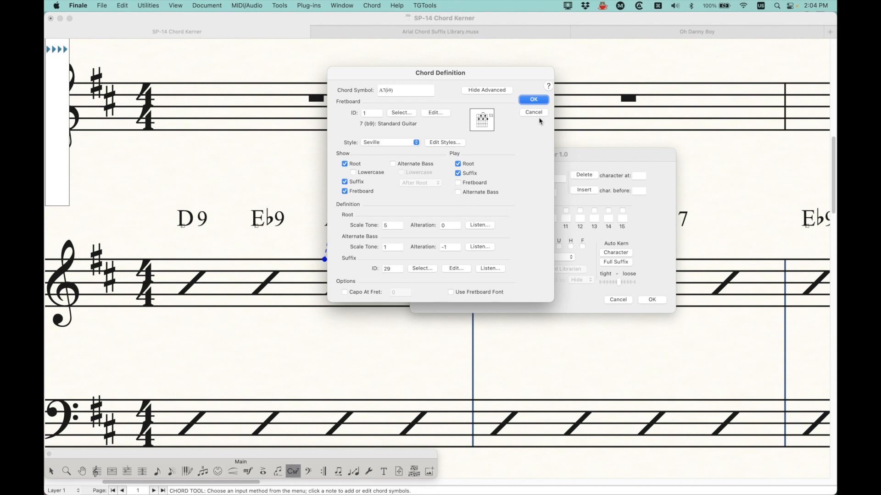
{"action": "left_click", "coordinate": [534, 100]}
Load chord ID 29 in Chord Kerner and keep its window clear of the A7(♭9) chord
{"action": "left_click", "coordinate": [472, 157]}
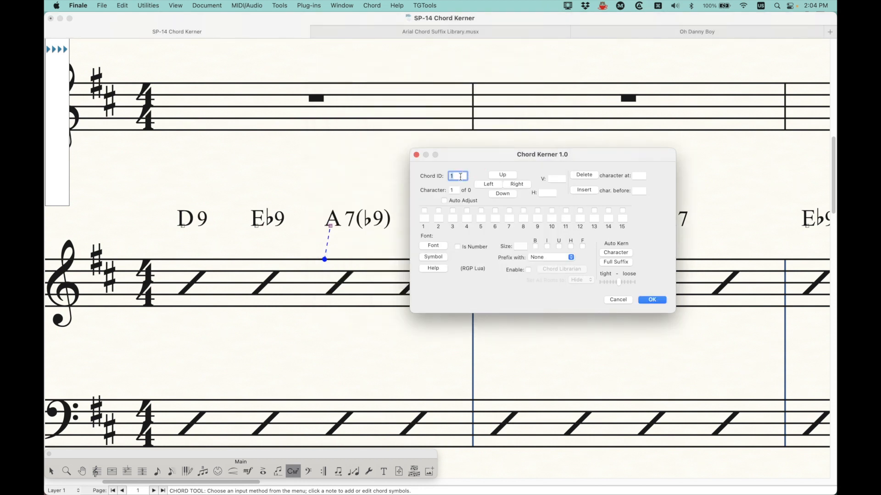
{"action": "type", "text": "29"}
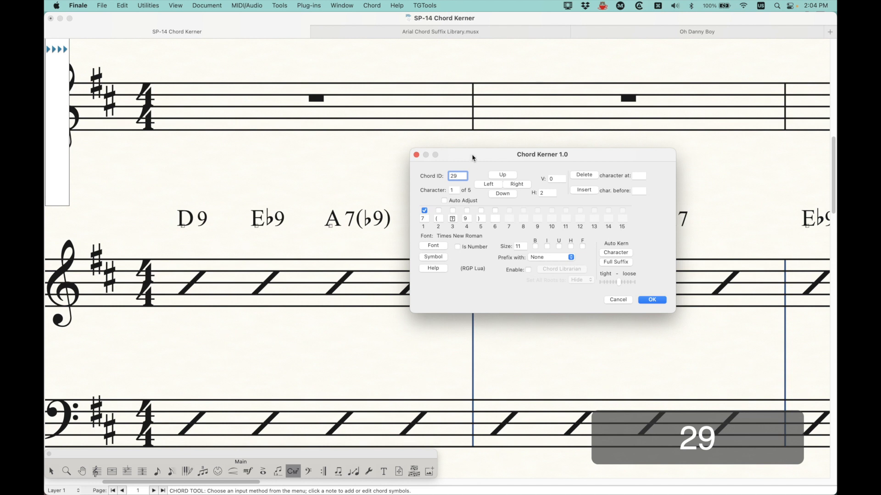
{"action": "left_click_drag", "start_coordinate": [471, 156], "coordinate": [476, 149]}
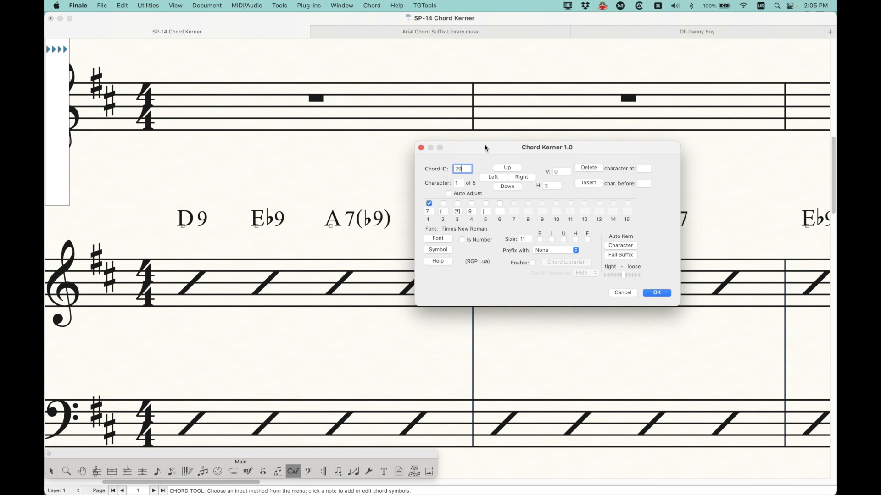
{"action": "mouse_move", "coordinate": [483, 148]}
{"action": "left_mouse_down"}
{"action": "mouse_move", "coordinate": [486, 133]}
{"action": "mouse_move", "coordinate": [474, 142]}
{"action": "mouse_move", "coordinate": [482, 147]}
{"action": "left_mouse_up"}
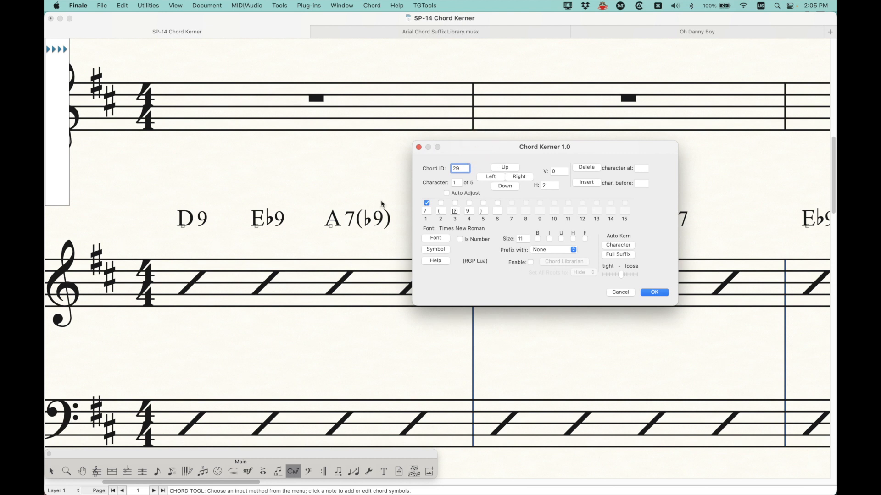
{"action": "scroll", "coordinate": [385, 221], "scroll_direction": "down", "scroll_amount": 2}
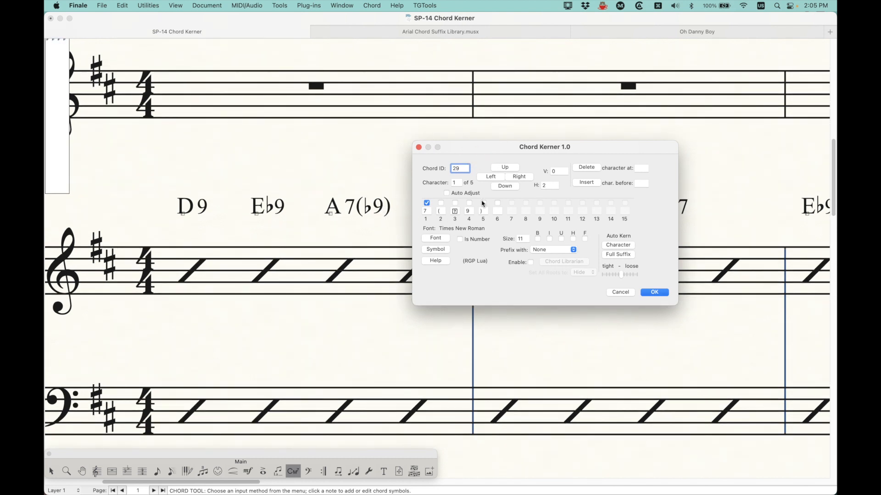
{"action": "left_click_drag", "start_coordinate": [479, 147], "coordinate": [477, 145]}
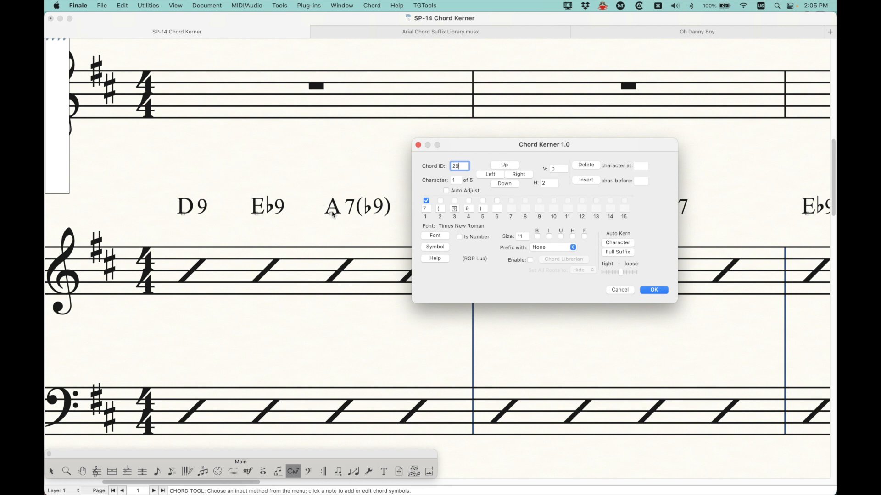
{"action": "left_click", "coordinate": [384, 185]}
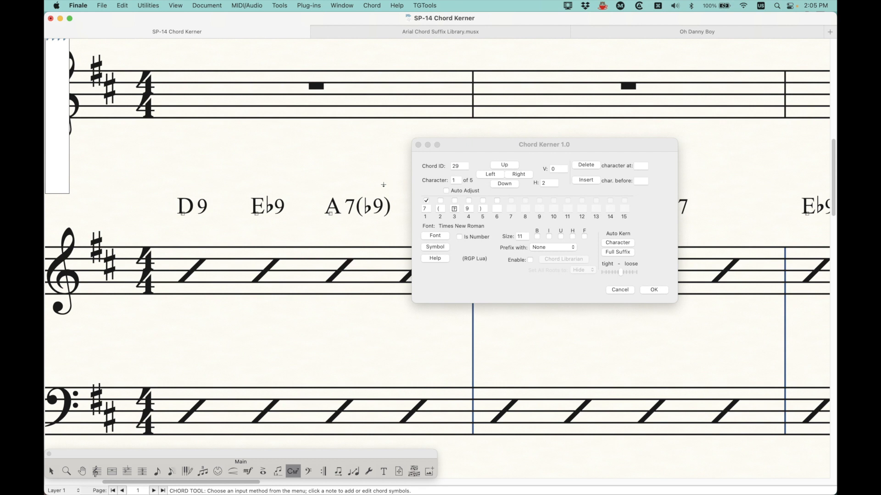
Enlarge the first measure's chord symbols and place the Chord Kerner window just beside the A7(♭9) chord
{"action": "key", "text": "super+equal"}
{"action": "key", "text": "super+equal"}
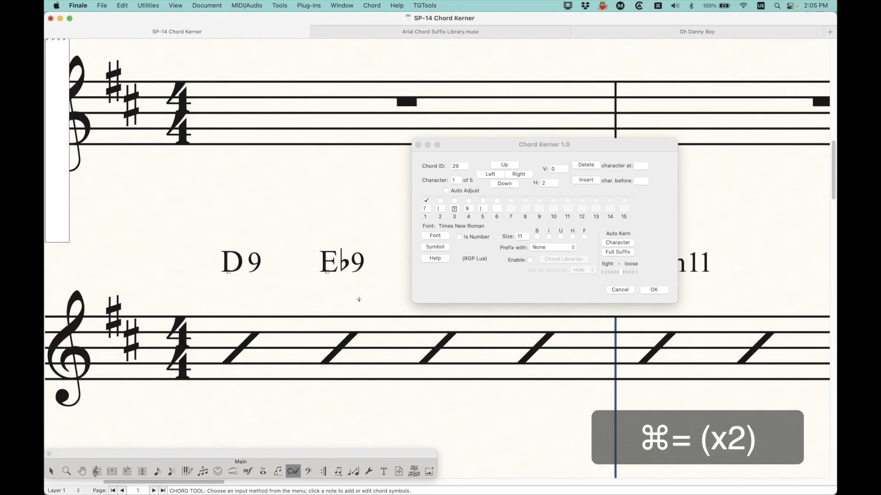
{"action": "scroll", "coordinate": [348, 303], "scroll_direction": "down", "scroll_amount": 2}
{"action": "scroll", "coordinate": [325, 290], "scroll_direction": "right", "scroll_amount": 5}
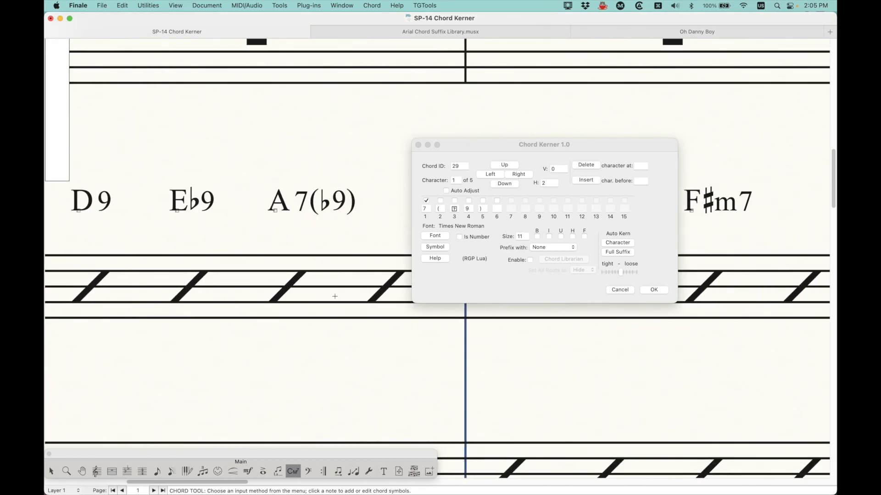
{"action": "scroll", "coordinate": [321, 230], "scroll_direction": "up", "scroll_amount": 1}
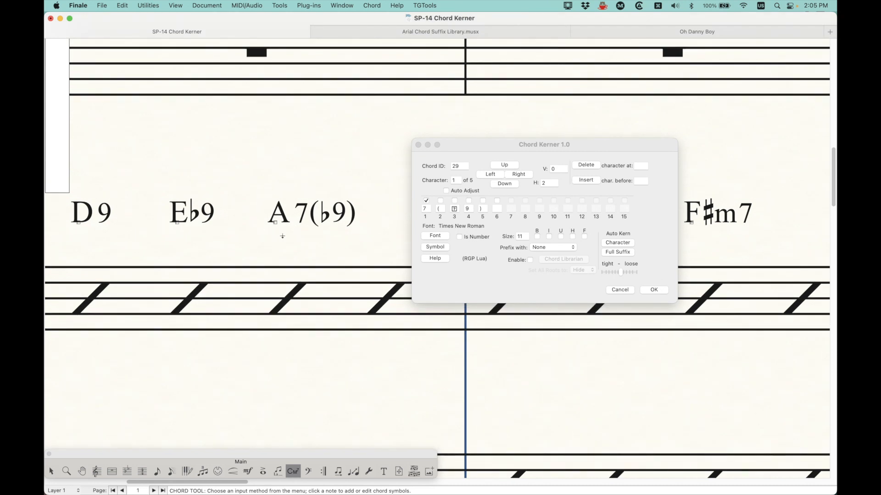
{"action": "left_click_drag", "start_coordinate": [496, 149], "coordinate": [466, 152]}
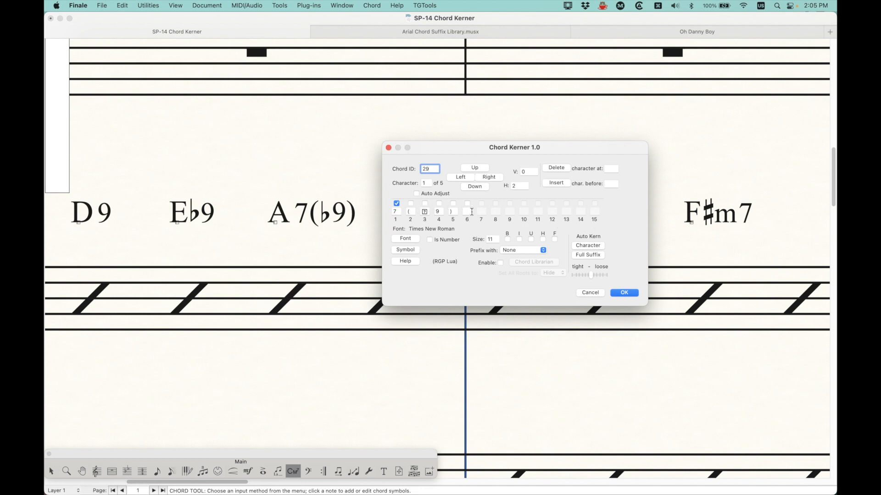
View the font and H and V offsets of the first four suffix characters one by one
{"action": "left_click", "coordinate": [402, 211]}
{"action": "left_click", "coordinate": [411, 203]}
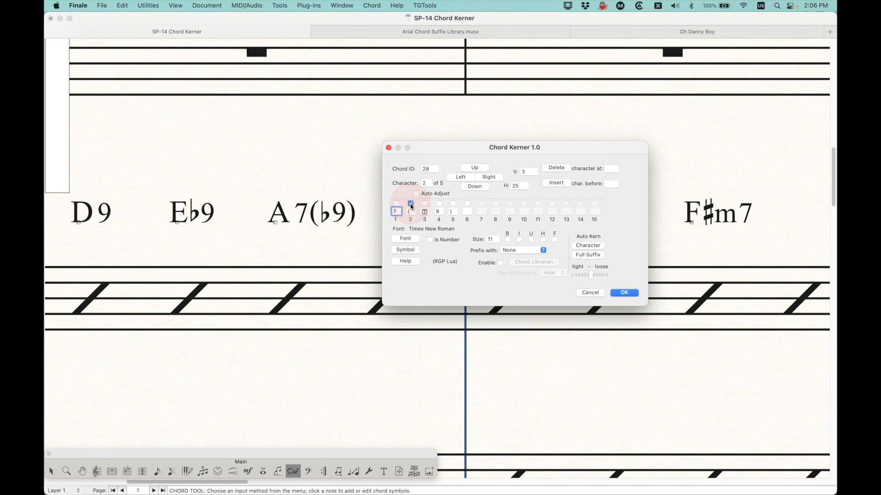
{"action": "left_click", "coordinate": [425, 203]}
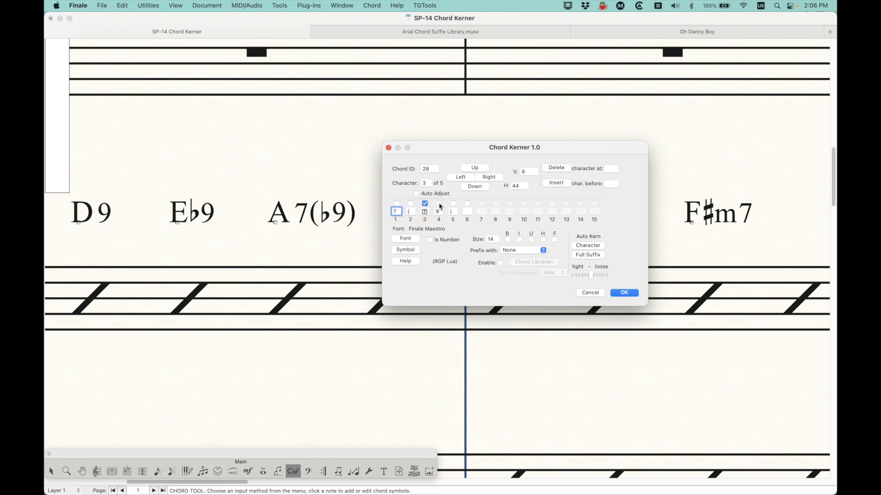
{"action": "left_click", "coordinate": [439, 203]}
{"action": "left_click", "coordinate": [395, 204]}
Nudge the suffix's opening parenthesis left four times, then back right to H 25
{"action": "left_click", "coordinate": [411, 203]}
{"action": "left_click", "coordinate": [460, 178]}
{"action": "left_click", "coordinate": [462, 179]}
{"action": "left_click", "coordinate": [462, 179]}
{"action": "left_click", "coordinate": [461, 179]}
{"action": "left_click", "coordinate": [489, 178]}
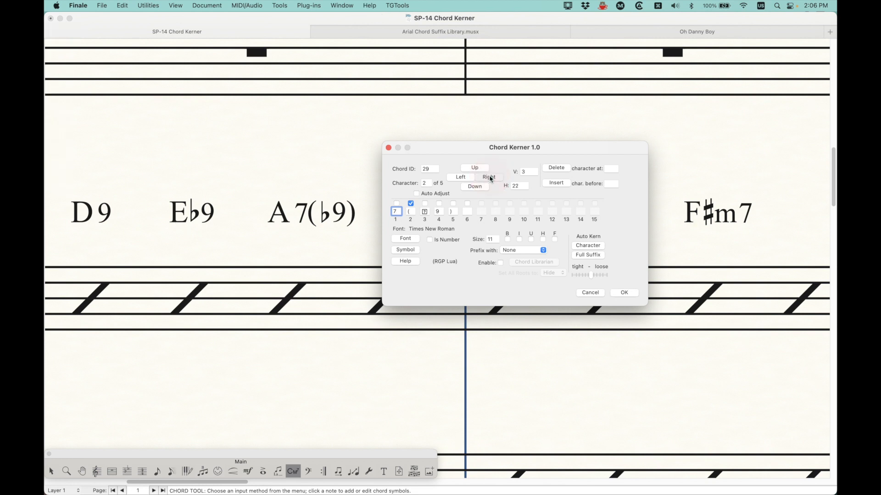
{"action": "left_click", "coordinate": [489, 177]}
{"action": "left_click", "coordinate": [489, 178]}
{"action": "left_click", "coordinate": [489, 178]}
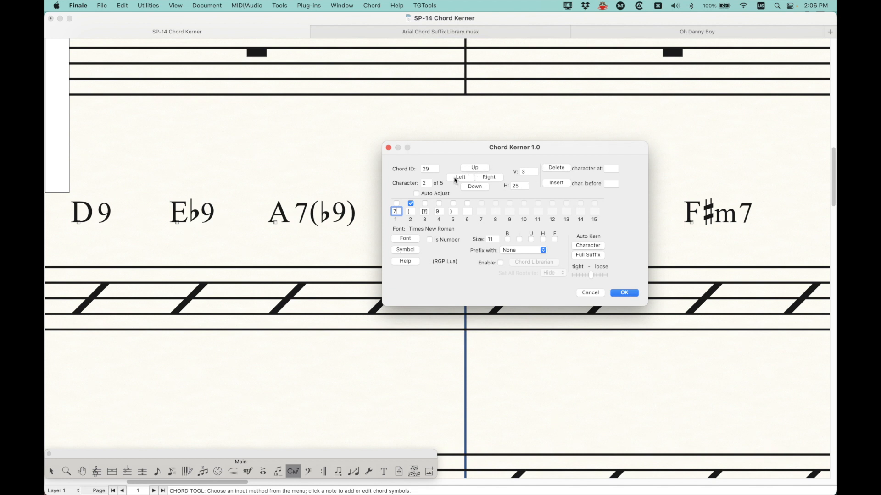
Try nudging the opening parenthesis right, left, down and up, and select its V and H values
{"action": "left_click", "coordinate": [487, 176]}
{"action": "left_click", "coordinate": [461, 178]}
{"action": "left_click", "coordinate": [475, 187]}
{"action": "left_click", "coordinate": [486, 169]}
{"action": "left_click", "coordinate": [527, 172]}
{"action": "double_click", "coordinate": [521, 187]}
Go through suffix characters 1 to 5 and back to the first, reviewing each one's H and V offsets
{"action": "left_click", "coordinate": [397, 204]}
{"action": "left_click", "coordinate": [410, 204]}
{"action": "left_click", "coordinate": [425, 204]}
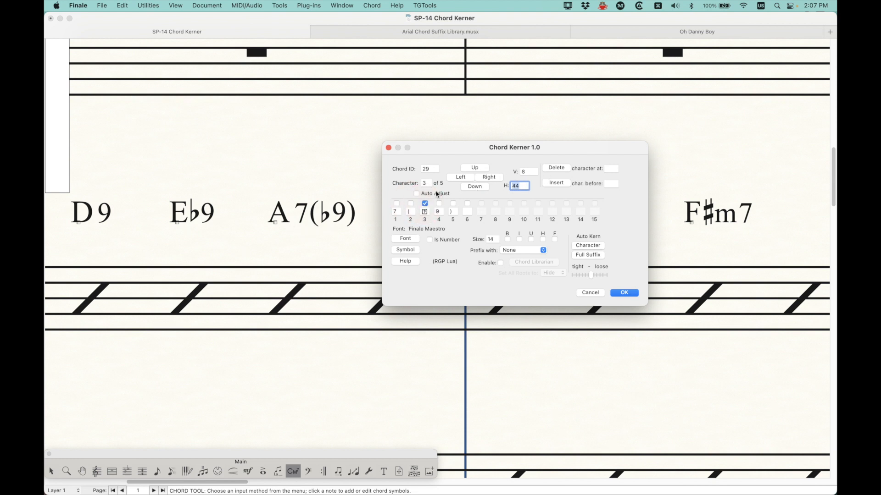
{"action": "left_click", "coordinate": [439, 204]}
{"action": "left_click", "coordinate": [453, 204]}
{"action": "left_click", "coordinate": [439, 203]}
{"action": "left_click", "coordinate": [425, 203]}
{"action": "left_click", "coordinate": [411, 205]}
{"action": "left_click", "coordinate": [397, 204]}
Tighten the suffix by moving the opening parenthesis left to H 23 and the flat symbol left to H 41
{"action": "left_click", "coordinate": [411, 205]}
{"action": "left_click", "coordinate": [461, 178]}
{"action": "left_click", "coordinate": [461, 179]}
{"action": "left_click", "coordinate": [425, 205]}
{"action": "left_click", "coordinate": [461, 178]}
Move the suffix's 9 left to H 56 and its closing parenthesis left to H 77
{"action": "left_click", "coordinate": [439, 203]}
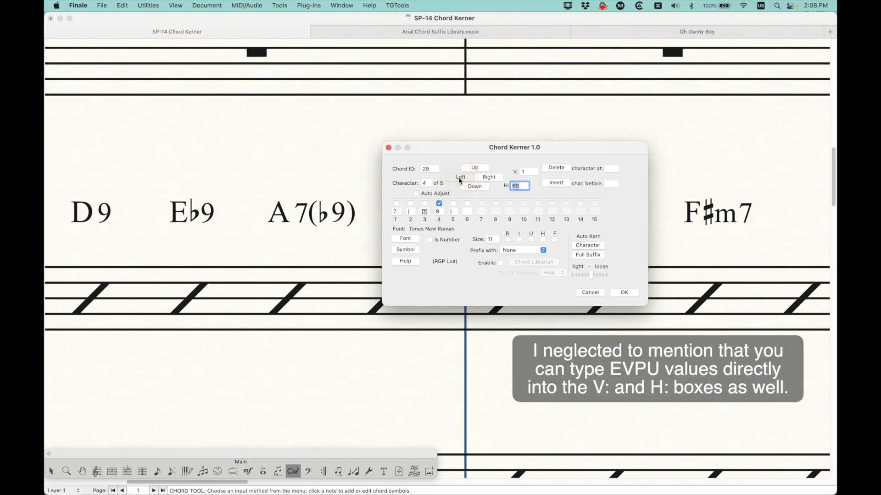
{"action": "left_click", "coordinate": [460, 179]}
{"action": "left_click", "coordinate": [460, 179]}
{"action": "left_click", "coordinate": [454, 204]}
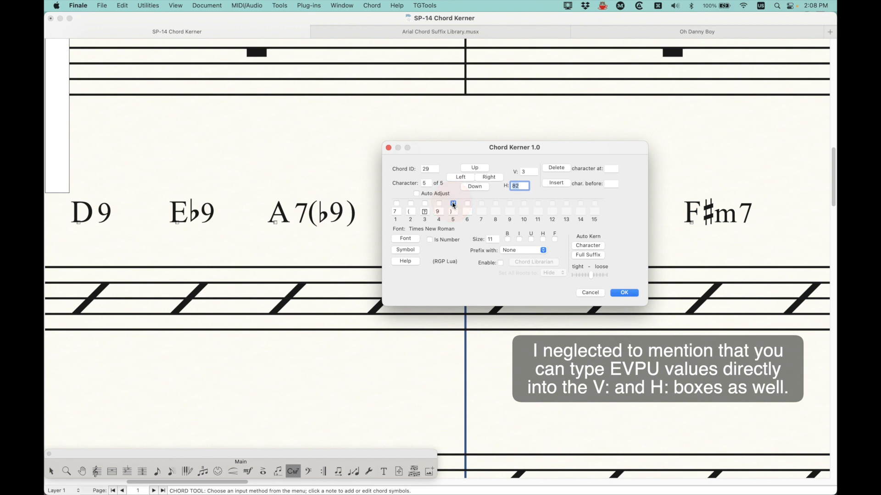
{"action": "left_click", "coordinate": [459, 177]}
{"action": "left_click", "coordinate": [460, 177]}
{"action": "left_click", "coordinate": [461, 179]}
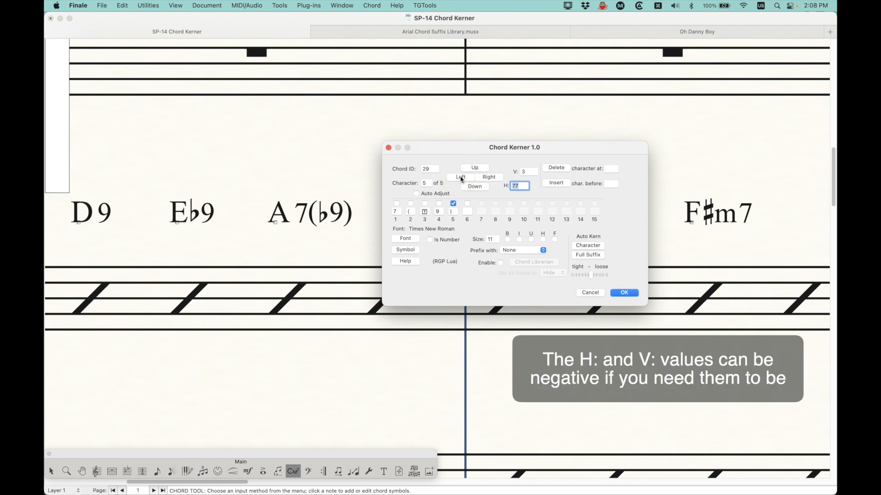
Turn on Auto Adjust and move the opening parenthesis and the characters after it right to H 27
{"action": "left_click", "coordinate": [416, 194]}
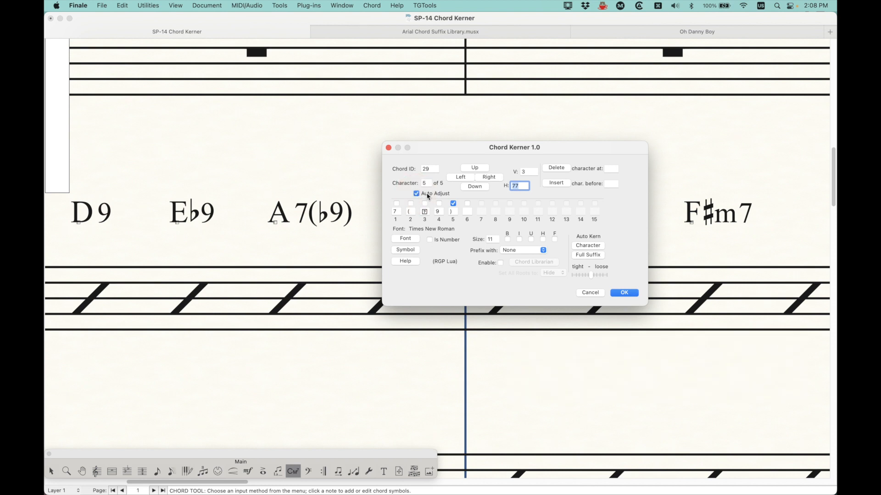
{"action": "left_click", "coordinate": [410, 204]}
{"action": "left_click", "coordinate": [490, 177]}
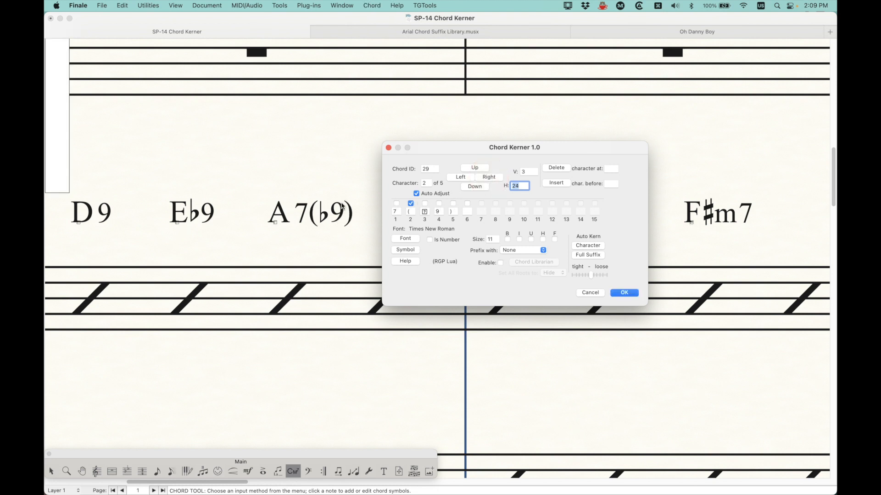
{"action": "left_click", "coordinate": [489, 179]}
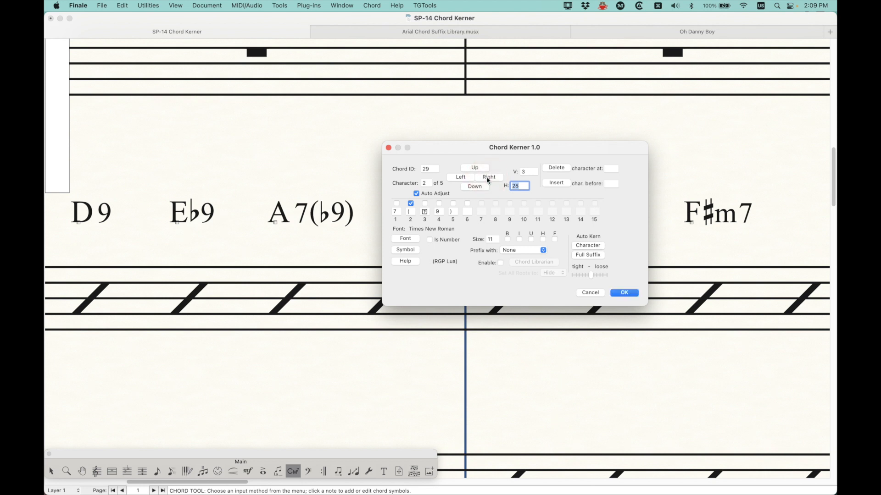
{"action": "left_click", "coordinate": [488, 180]}
{"action": "left_click", "coordinate": [488, 179]}
{"action": "left_click", "coordinate": [489, 180]}
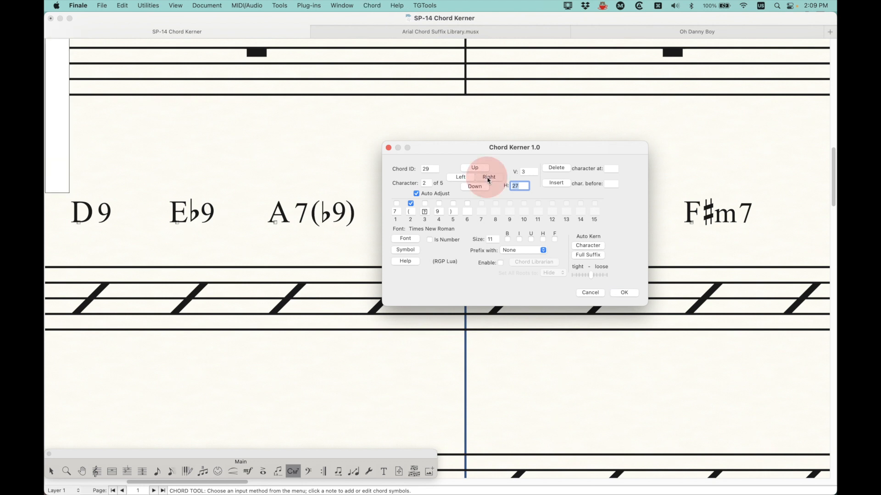
Move the opening parenthesis and following characters back left to H 23, and nudge them up and back down
{"action": "left_click", "coordinate": [457, 177]}
{"action": "left_click", "coordinate": [457, 177]}
{"action": "left_click", "coordinate": [456, 177]}
{"action": "left_click", "coordinate": [457, 177]}
{"action": "left_click", "coordinate": [457, 177]}
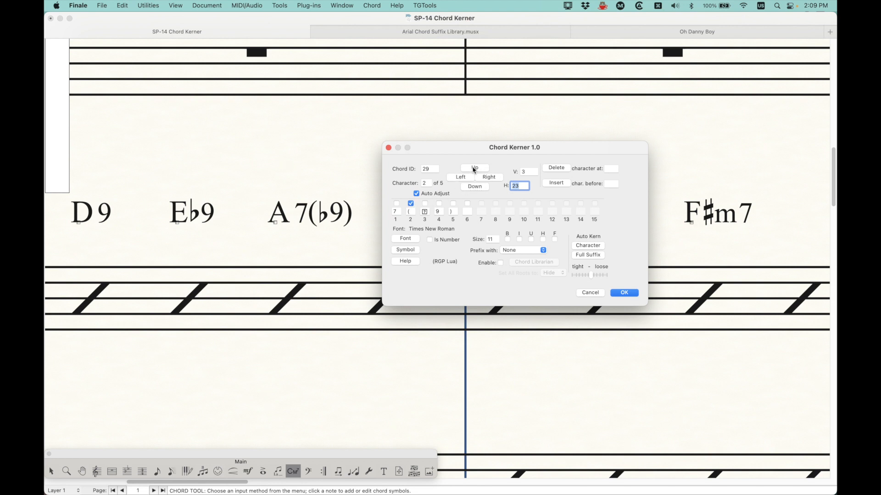
{"action": "left_click", "coordinate": [474, 168]}
{"action": "left_click", "coordinate": [476, 187]}
Replace the suffix's fourth character, the 9, with a 1
{"action": "left_click", "coordinate": [614, 184]}
{"action": "left_click", "coordinate": [439, 211]}
{"action": "left_click_drag", "start_coordinate": [439, 212], "coordinate": [431, 211]}
{"action": "type", "text": "1"}
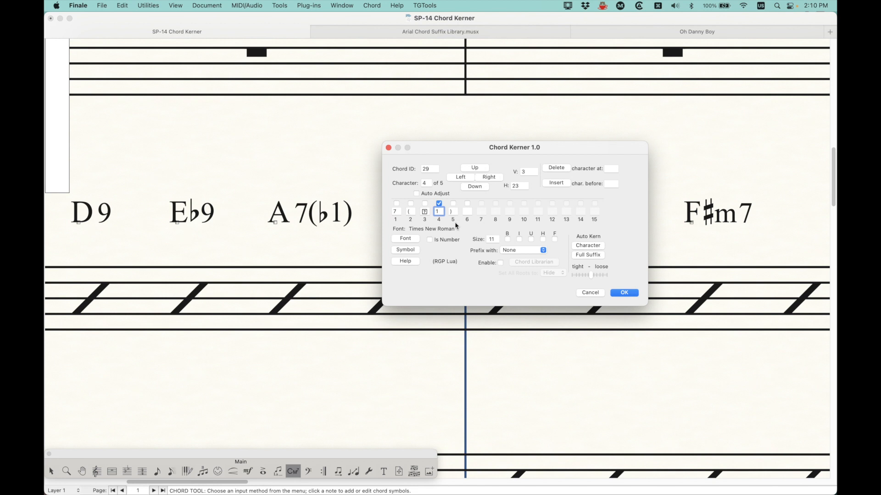
Insert a new suffix character before position 5
{"action": "left_click", "coordinate": [613, 184]}
{"action": "type", "text": "5"}
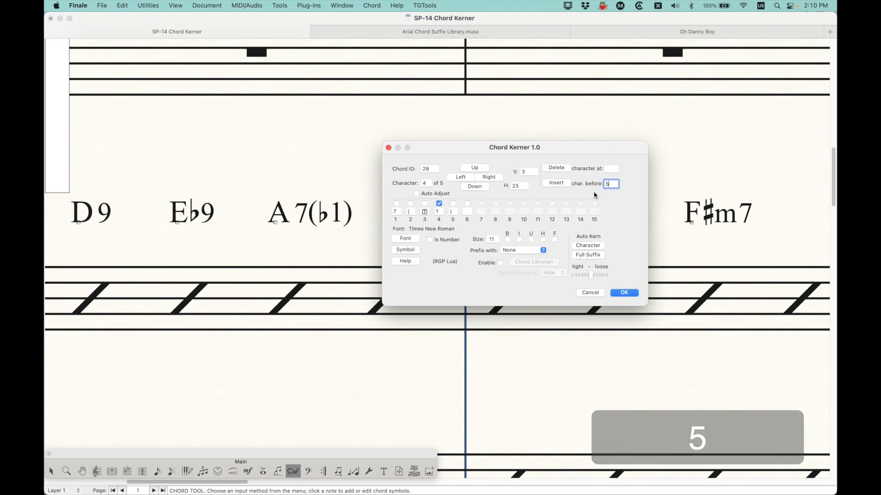
{"action": "key", "text": "Return"}
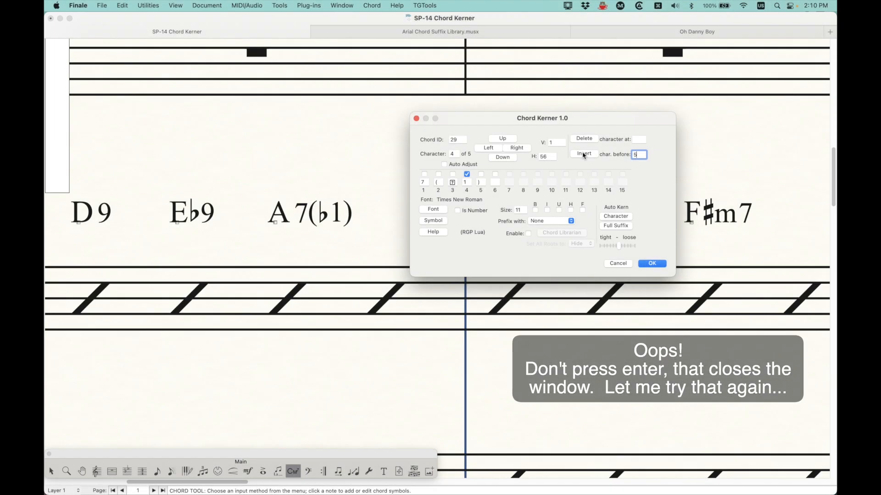
{"action": "left_click", "coordinate": [584, 155]}
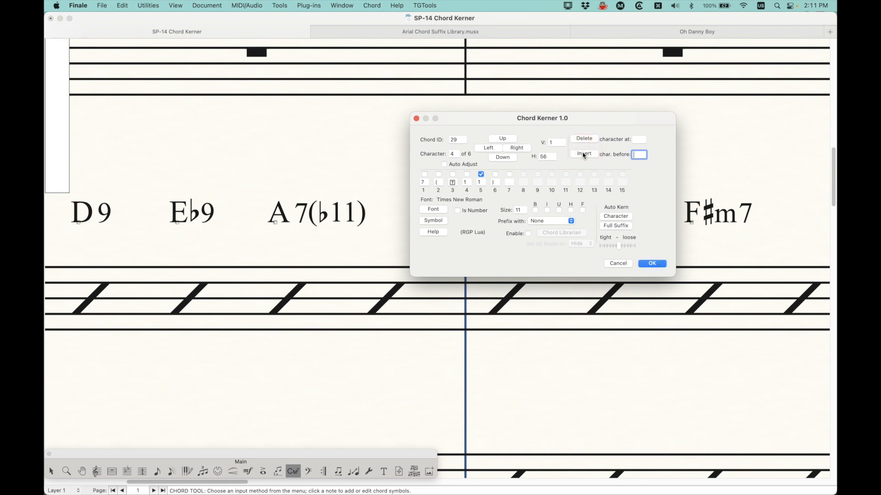
Change the suffix's fifth character to 3 so the chord reads A7(♭13)
{"action": "left_click", "coordinate": [482, 176]}
{"action": "left_click", "coordinate": [480, 182]}
{"action": "type", "text": "3"}
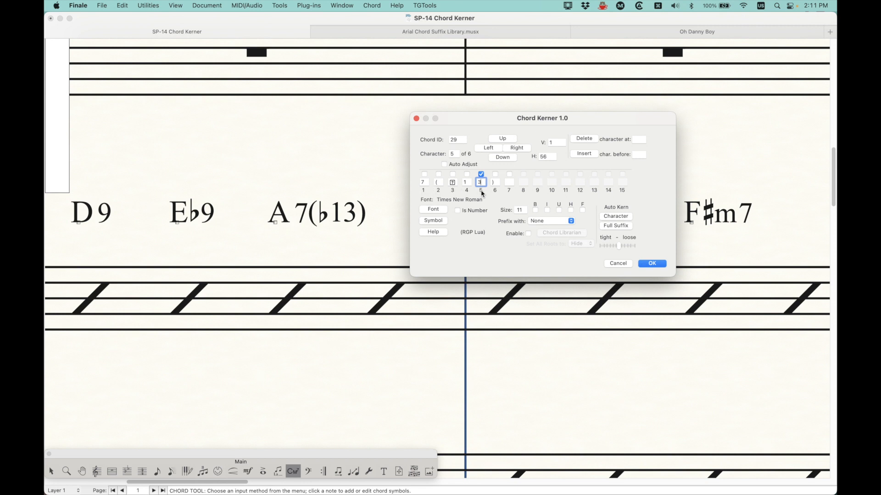
Delete the suffix character at position 5 and change the fourth character back to 9
{"action": "left_click", "coordinate": [639, 139]}
{"action": "type", "text": "5"}
{"action": "left_click", "coordinate": [585, 139]}
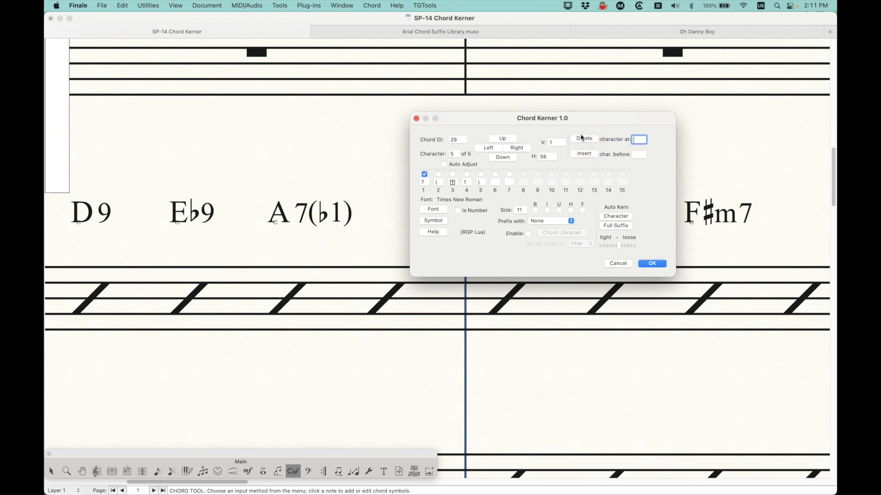
{"action": "left_click", "coordinate": [467, 183]}
{"action": "type", "text": "9"}
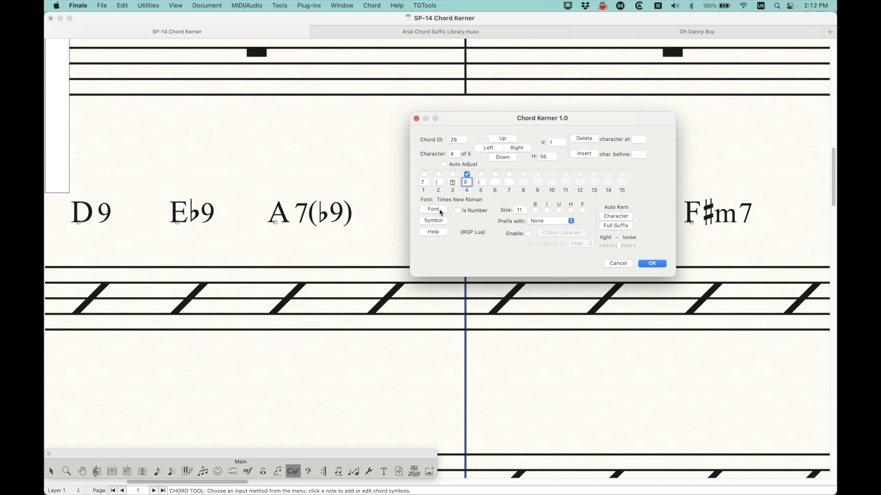
Compare the font settings of the suffix's flat symbol and its 9
{"action": "left_click", "coordinate": [452, 175]}
{"action": "left_click", "coordinate": [466, 175]}
{"action": "left_click", "coordinate": [454, 174]}
{"action": "left_click", "coordinate": [467, 175]}
Turn bold, italic, underline, hidden and fixed size on and off in turn for the suffix's 9
{"action": "left_click", "coordinate": [535, 210]}
{"action": "left_click", "coordinate": [535, 210]}
{"action": "left_click", "coordinate": [547, 210]}
{"action": "left_click", "coordinate": [547, 210]}
{"action": "left_click", "coordinate": [559, 210]}
{"action": "left_click", "coordinate": [559, 210]}
{"action": "left_click", "coordinate": [572, 211]}
{"action": "left_click", "coordinate": [572, 210]}
{"action": "left_click", "coordinate": [582, 210]}
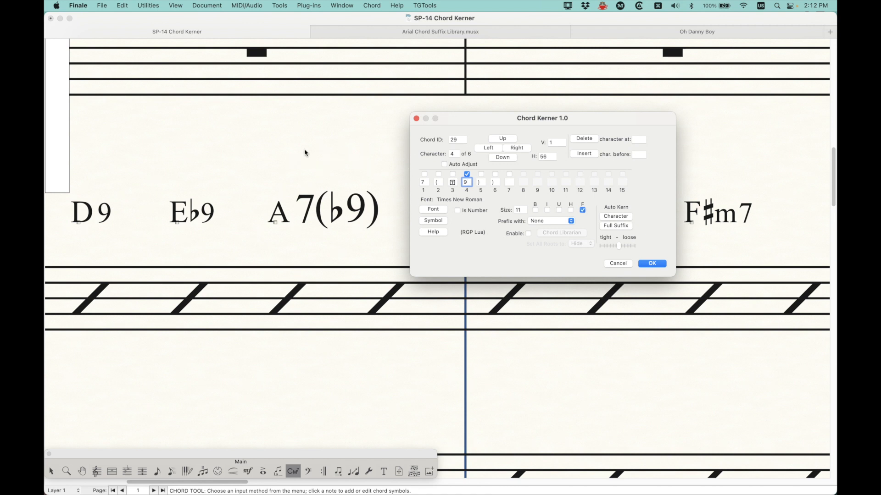
{"action": "left_click", "coordinate": [583, 211]}
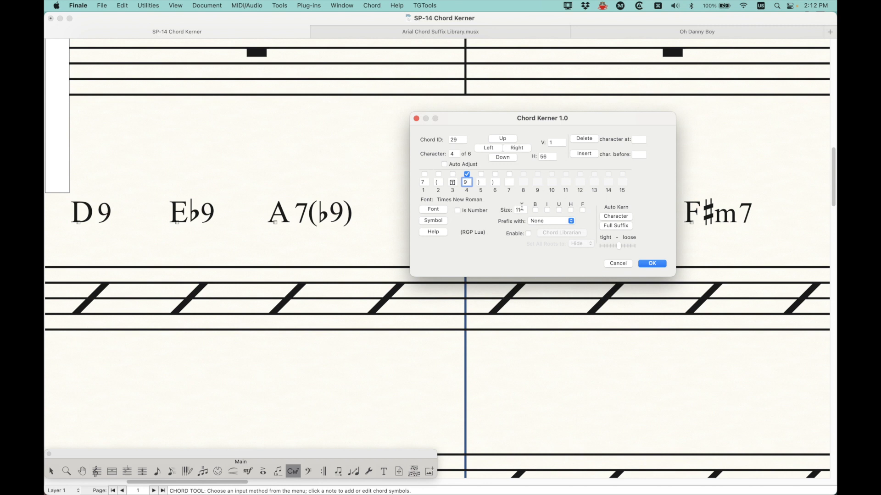
Set the font size of the suffix's 9 to 9, then restore it to 11
{"action": "left_click_drag", "start_coordinate": [523, 210], "coordinate": [487, 208]}
{"action": "type", "text": "9"}
{"action": "double_click", "coordinate": [521, 210]}
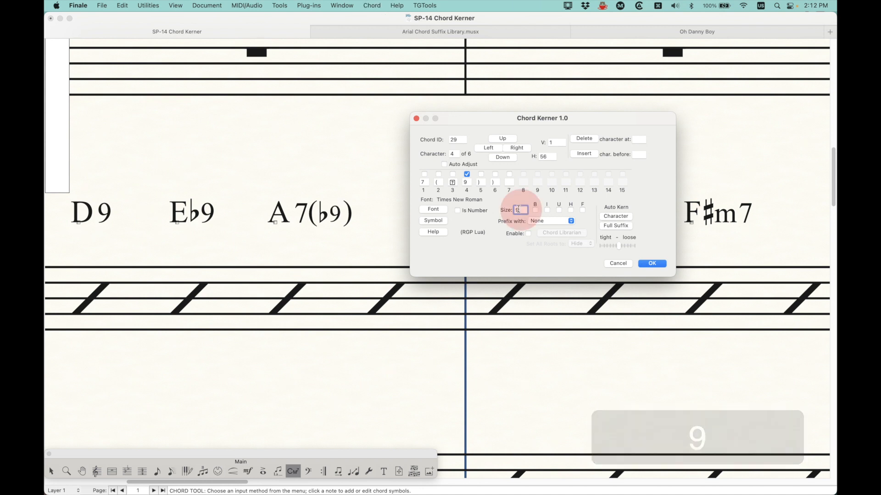
{"action": "type", "text": "11"}
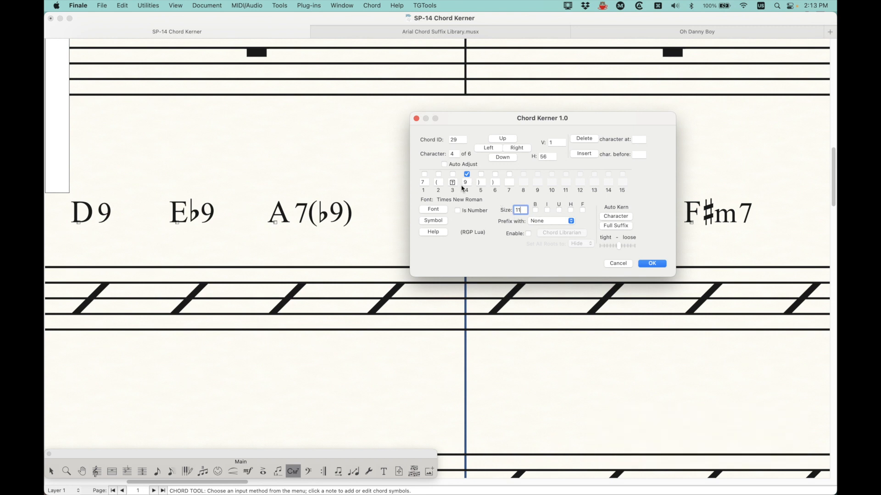
Change the font of the suffix's flat symbol to Finale Jazz
{"action": "left_click", "coordinate": [452, 174]}
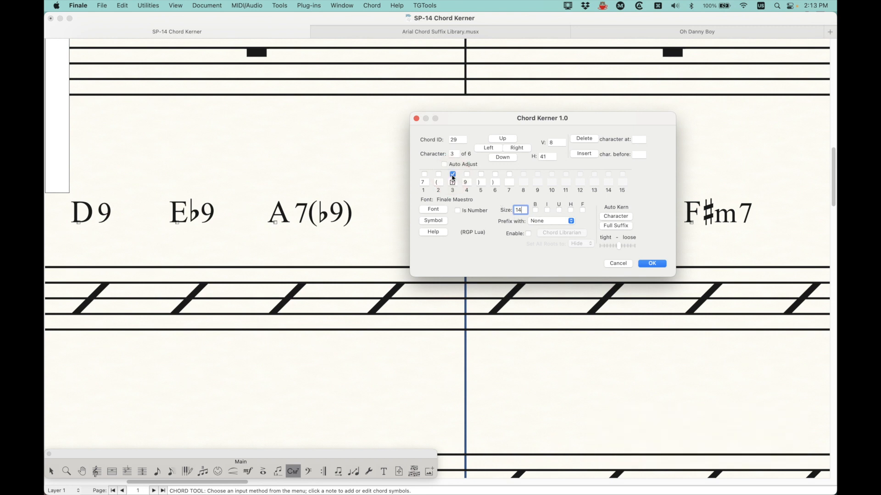
{"action": "left_click", "coordinate": [433, 210]}
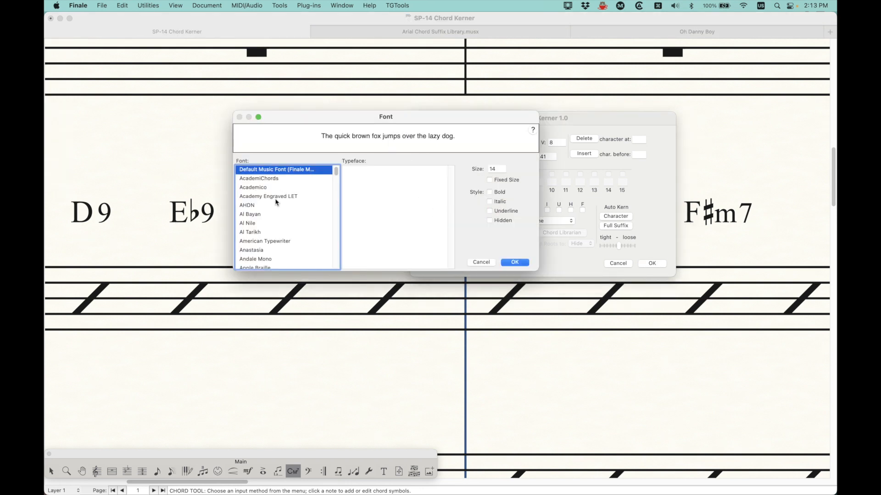
{"action": "scroll", "coordinate": [275, 203], "scroll_direction": "down", "scroll_amount": 3}
{"action": "scroll", "coordinate": [275, 202], "scroll_direction": "down", "scroll_amount": 15}
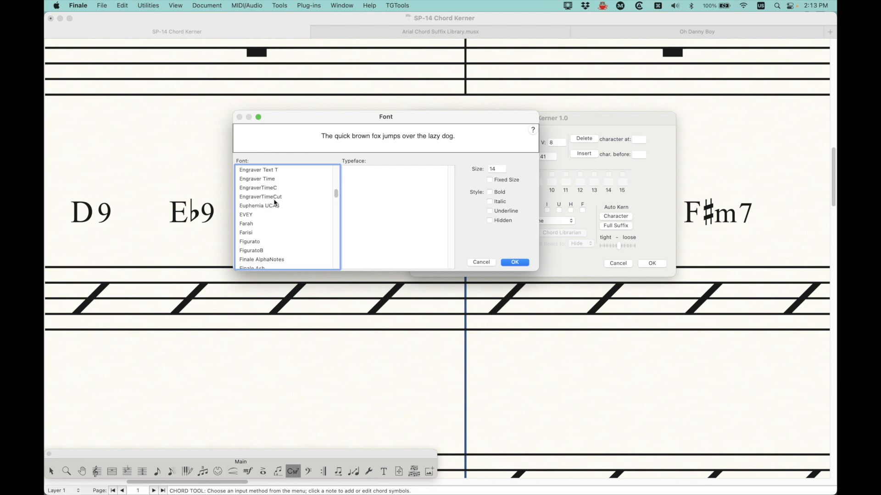
{"action": "scroll", "coordinate": [274, 202], "scroll_direction": "down", "scroll_amount": 3}
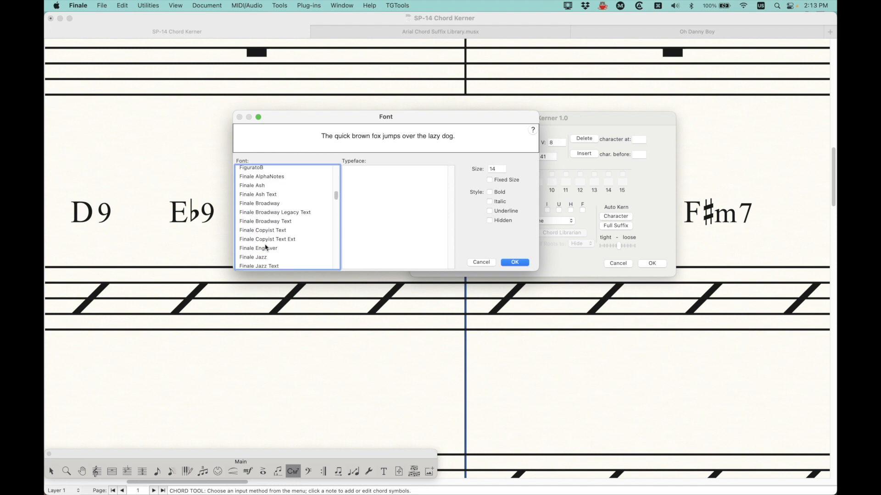
{"action": "left_click", "coordinate": [267, 258]}
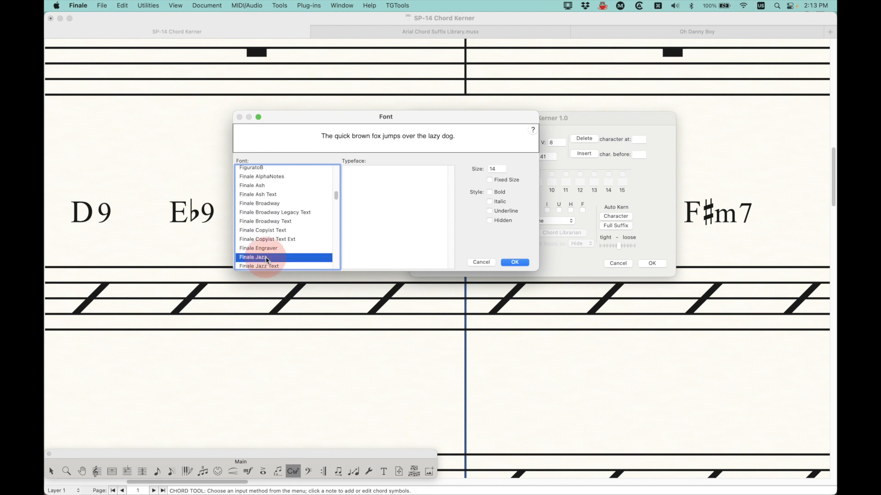
{"action": "left_click", "coordinate": [514, 263]}
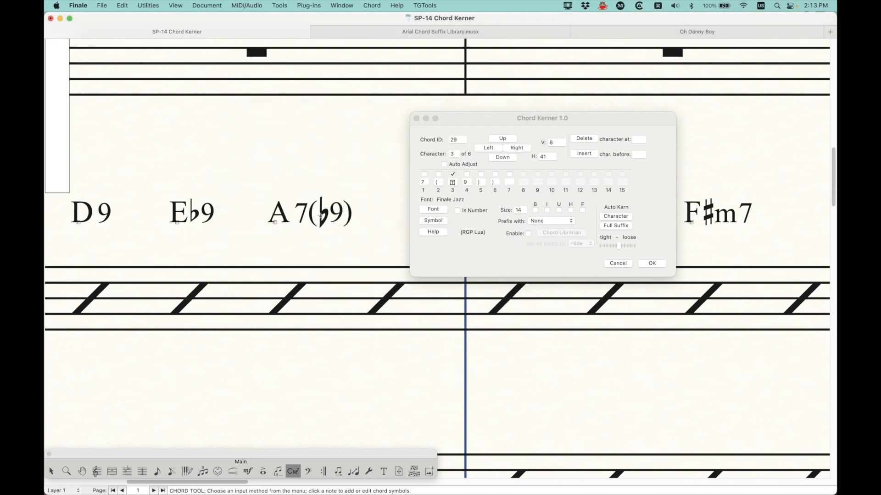
Set the size of the suffix's Finale Jazz flat to 12 and replace the symbol with the sharp (U+E262)
{"action": "left_click", "coordinate": [521, 210]}
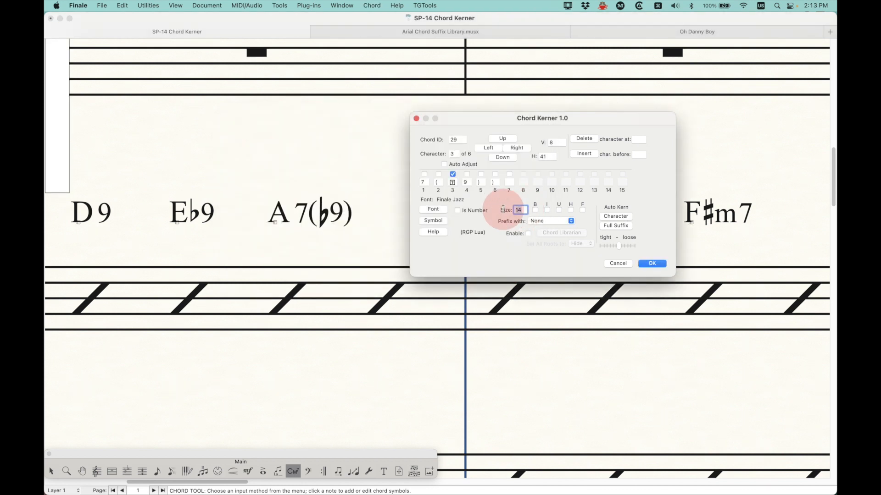
{"action": "type", "text": "12"}
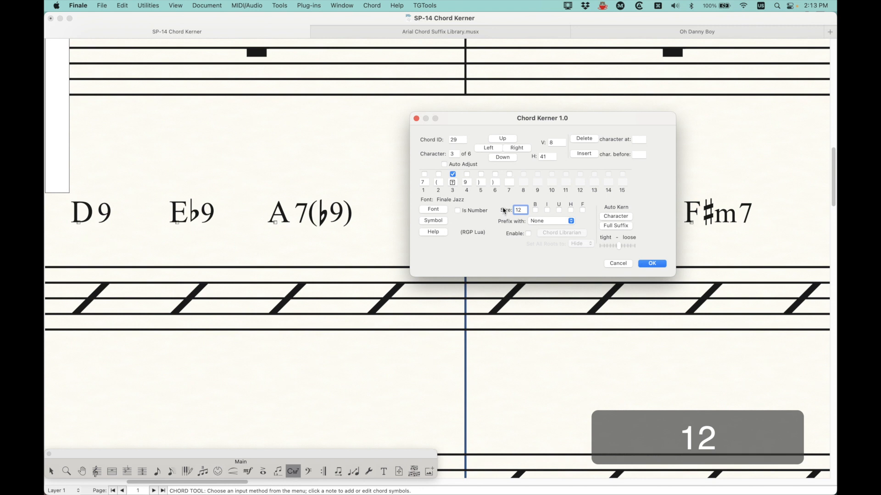
{"action": "left_click", "coordinate": [433, 221]}
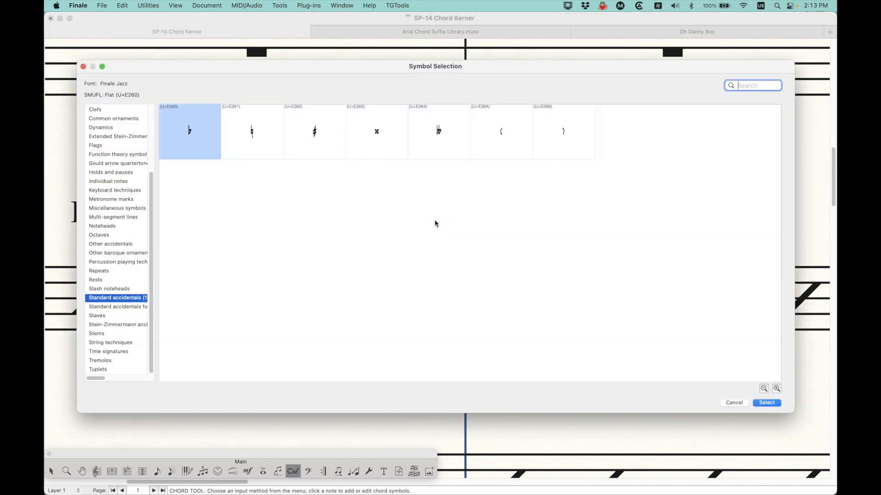
{"action": "left_click_drag", "start_coordinate": [224, 65], "coordinate": [256, 60]}
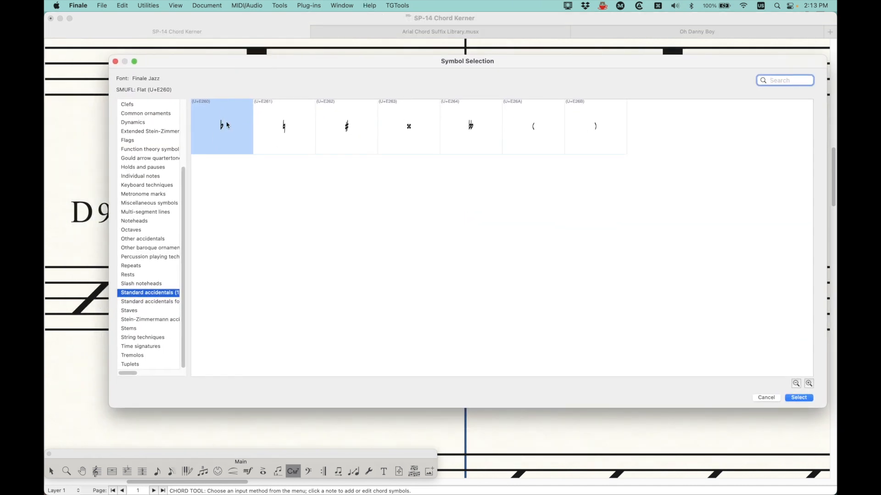
{"action": "left_click", "coordinate": [357, 137]}
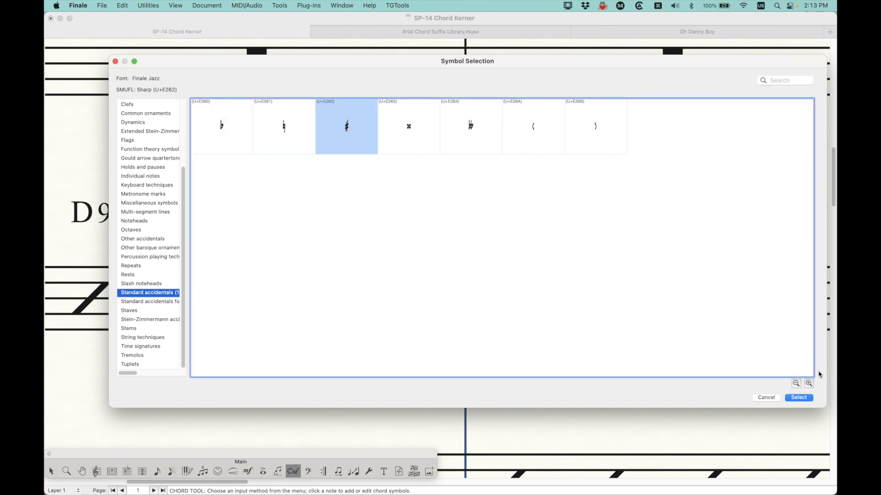
{"action": "left_click", "coordinate": [799, 398]}
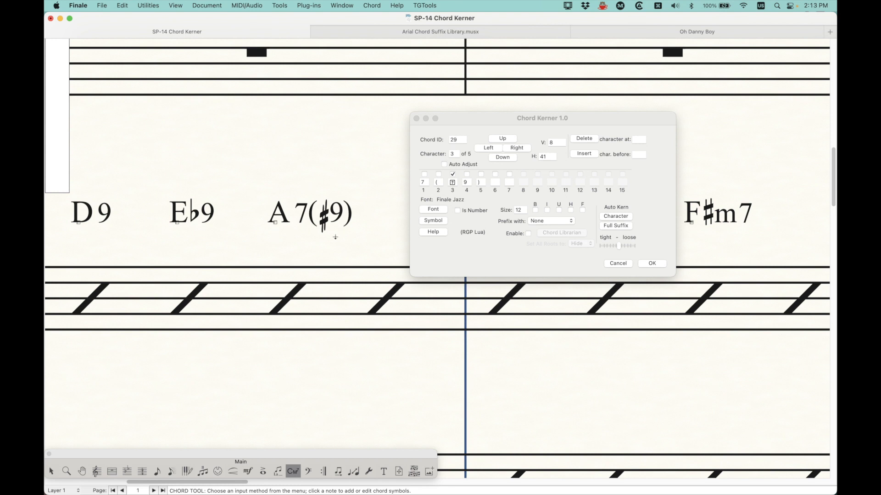
Nudge the suffix's sharp to a vertical offset of 13 and a horizontal offset of 39
{"action": "left_click", "coordinate": [515, 122]}
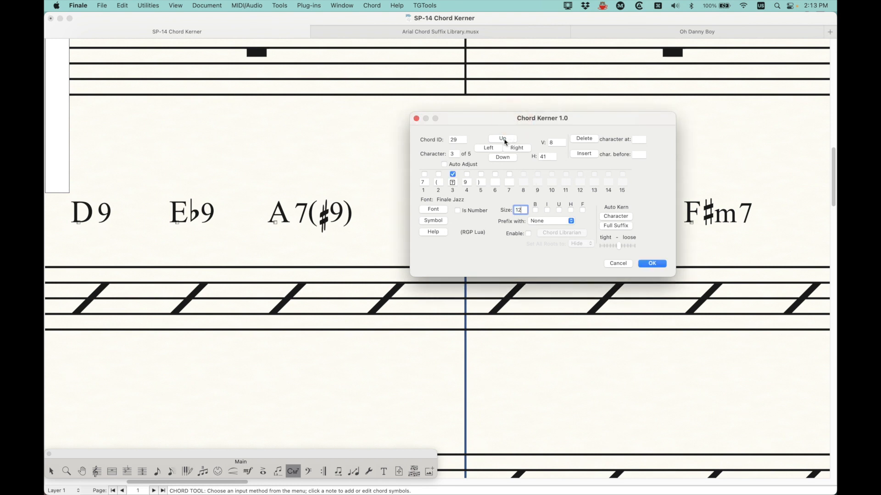
{"action": "left_click", "coordinate": [504, 139]}
{"action": "left_click", "coordinate": [487, 150]}
{"action": "left_click", "coordinate": [514, 148]}
{"action": "left_click", "coordinate": [490, 149]}
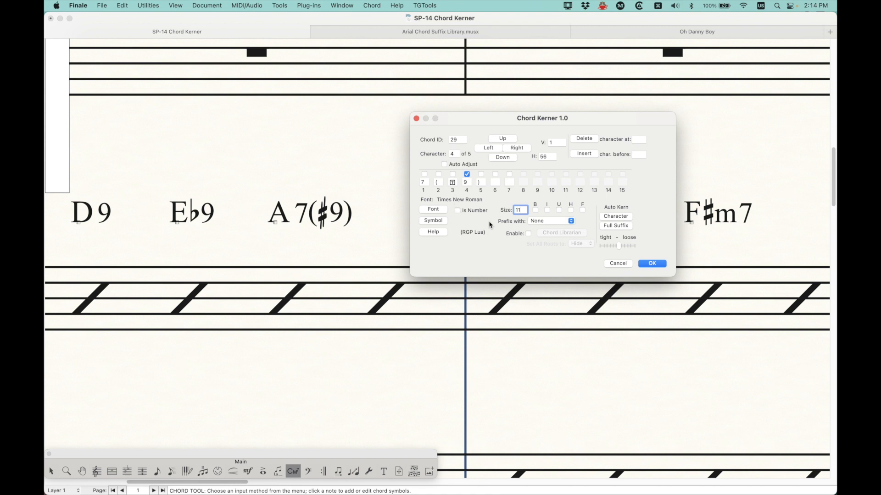
Compare the script's prefix options for the suffix's 9 with the prefix settings in Finale's Chord Suffix Editor for the A7 chord
{"action": "left_click", "coordinate": [534, 222]}
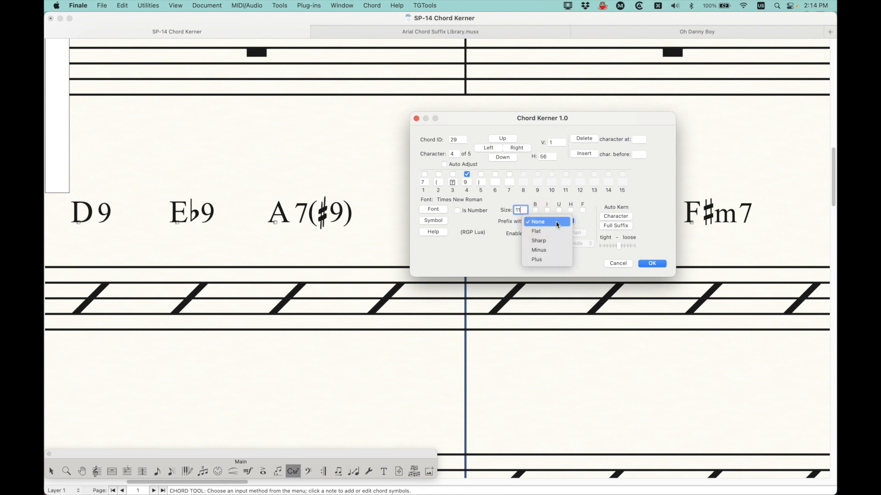
{"action": "left_click", "coordinate": [505, 249]}
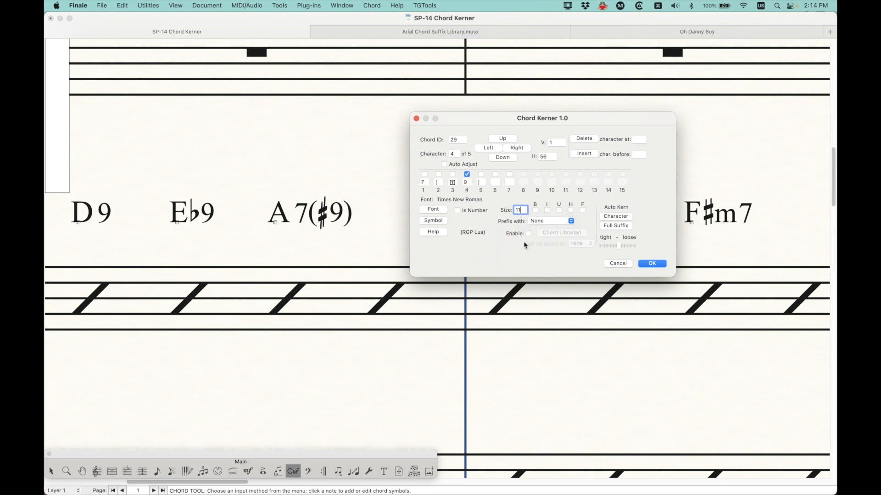
{"action": "left_click", "coordinate": [289, 232]}
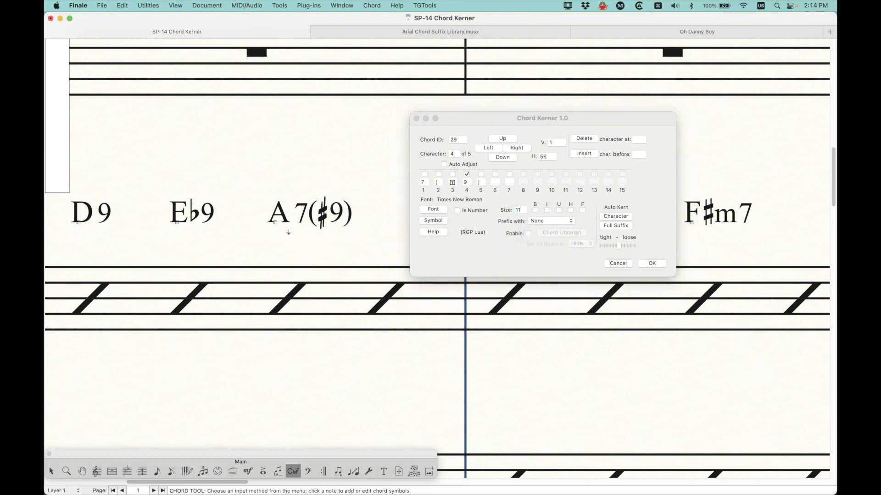
{"action": "right_click", "coordinate": [277, 225]}
{"action": "left_click", "coordinate": [292, 242]}
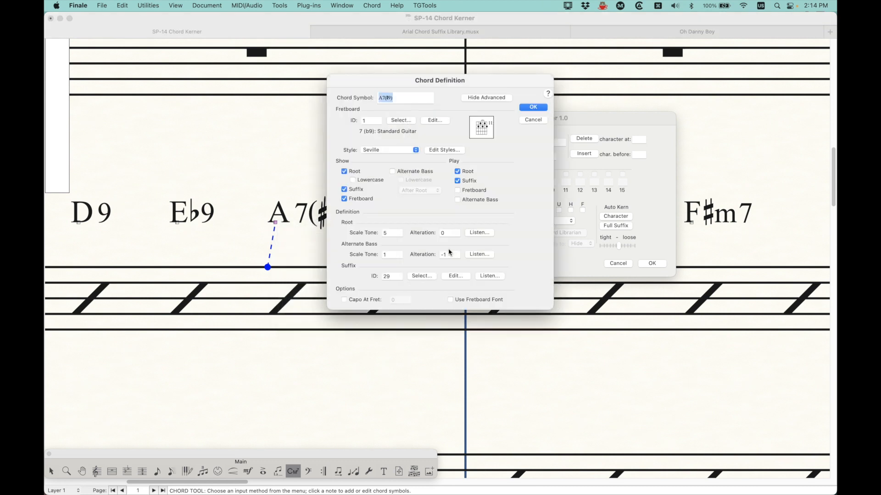
{"action": "left_click", "coordinate": [408, 277]}
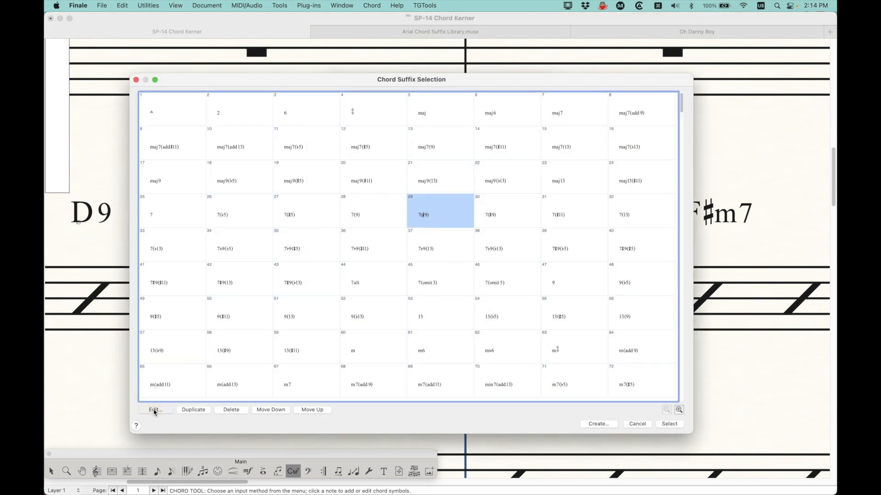
{"action": "left_click", "coordinate": [155, 410]}
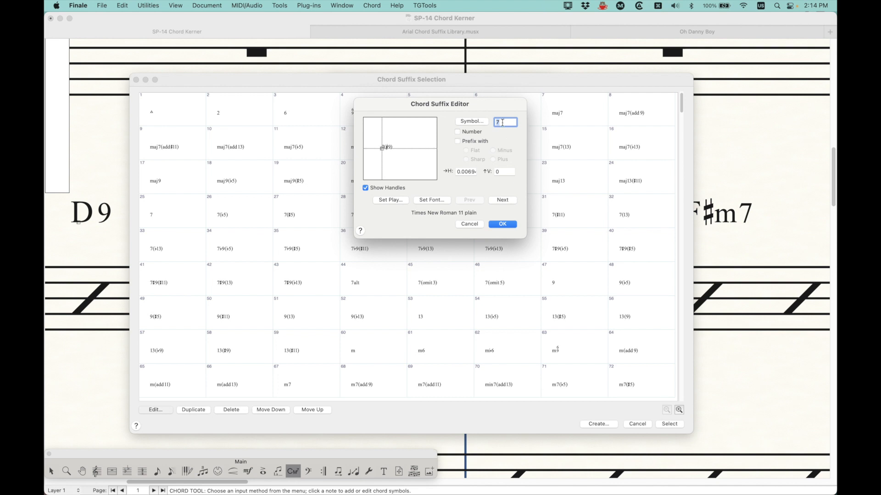
{"action": "left_click", "coordinate": [458, 141]}
{"action": "left_click", "coordinate": [457, 141]}
{"action": "left_click", "coordinate": [470, 225]}
{"action": "left_click", "coordinate": [638, 425]}
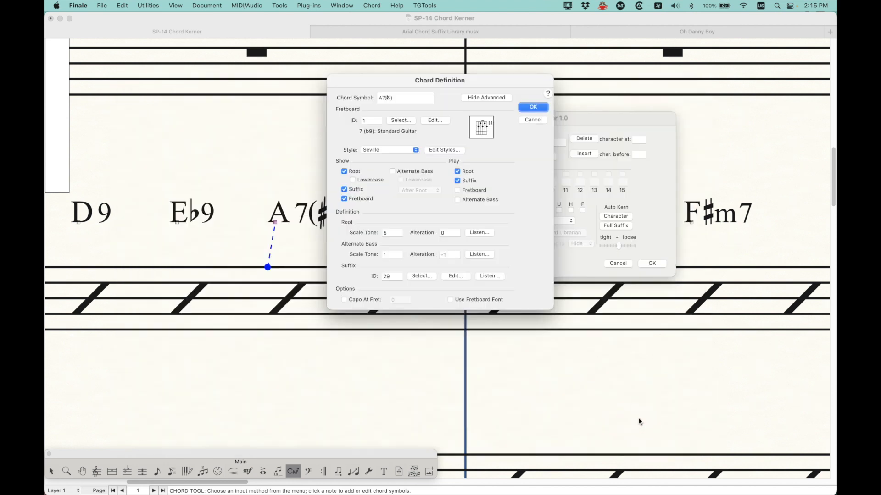
{"action": "left_click", "coordinate": [533, 106]}
Reposition the Chord Kerner window slightly and look at its prefix options for the 9 again
{"action": "left_click_drag", "start_coordinate": [590, 122], "coordinate": [572, 133]}
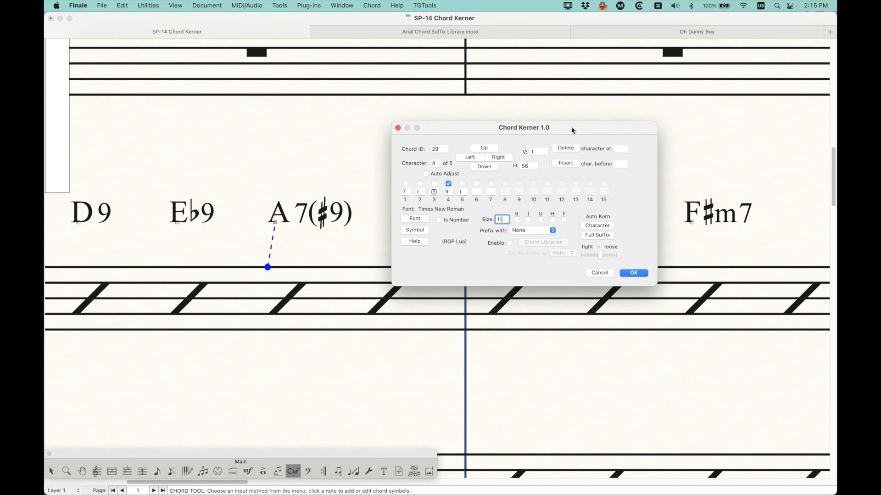
{"action": "left_click", "coordinate": [526, 233]}
{"action": "left_click", "coordinate": [476, 229]}
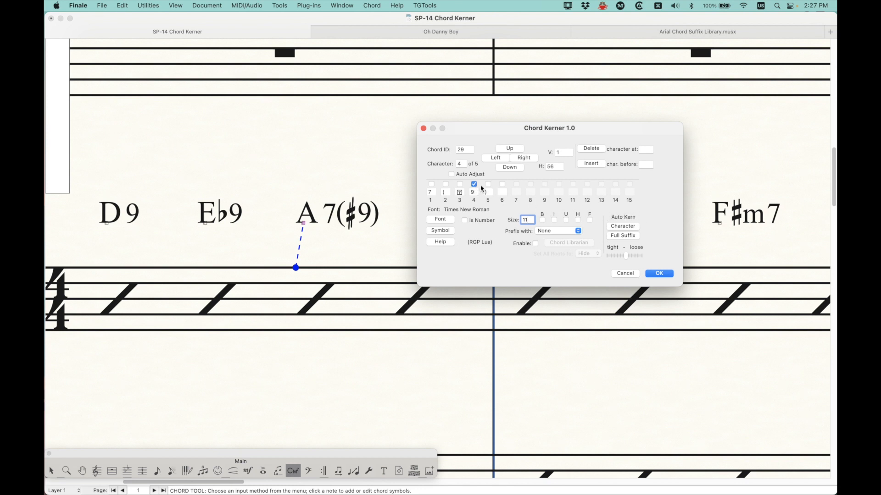
Enable Auto Adjust and shift the sharp left to a horizontal offset of 26, after trying a leftward nudge on the opening parenthesis
{"action": "left_click", "coordinate": [445, 184]}
{"action": "left_click", "coordinate": [490, 160]}
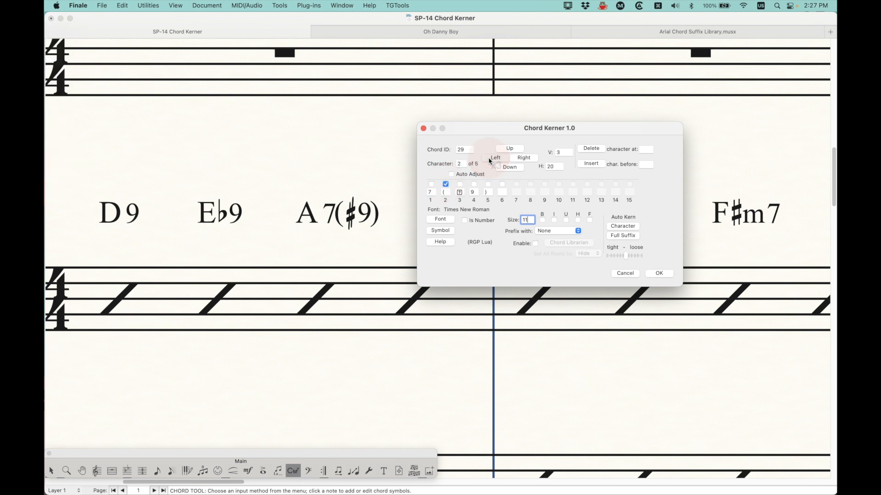
{"action": "left_click", "coordinate": [452, 175]}
{"action": "left_click", "coordinate": [460, 185]}
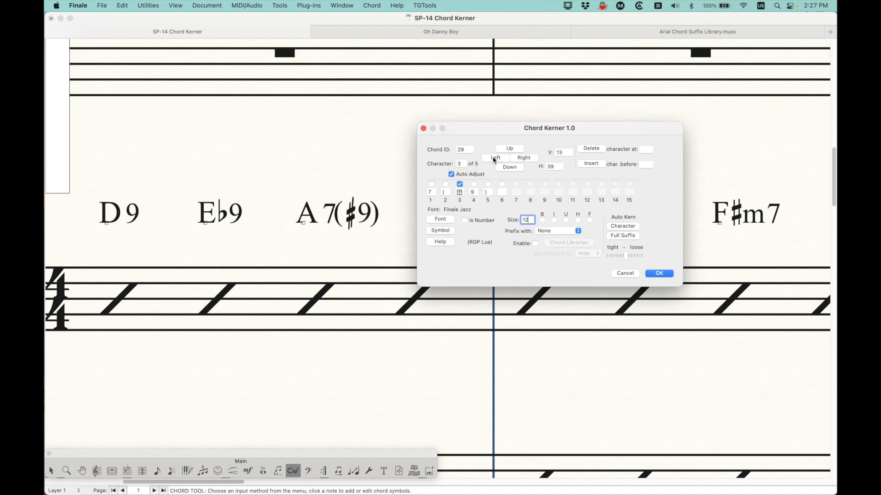
{"action": "left_click", "coordinate": [494, 159]}
{"action": "left_click", "coordinate": [493, 159]}
{"action": "left_click", "coordinate": [493, 158]}
{"action": "left_click", "coordinate": [494, 158]}
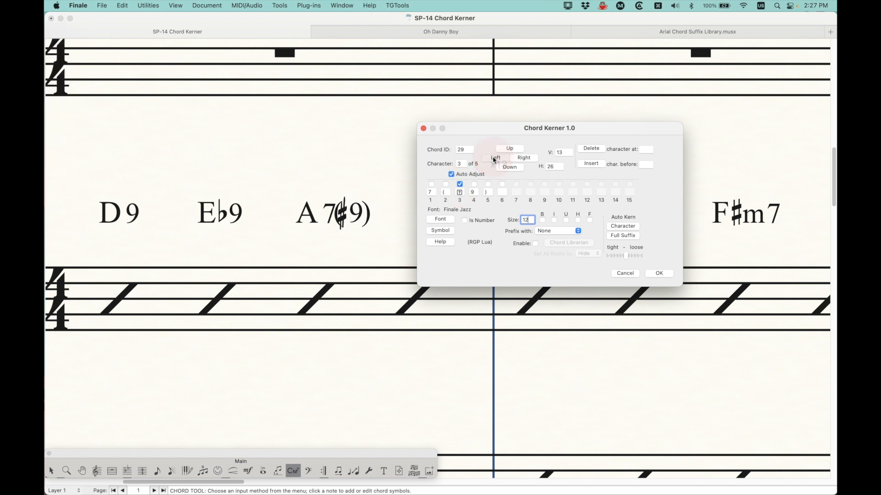
Shift the suffix's 9 left to a horizontal offset of 36 with Auto Adjust on
{"action": "left_click", "coordinate": [473, 185]}
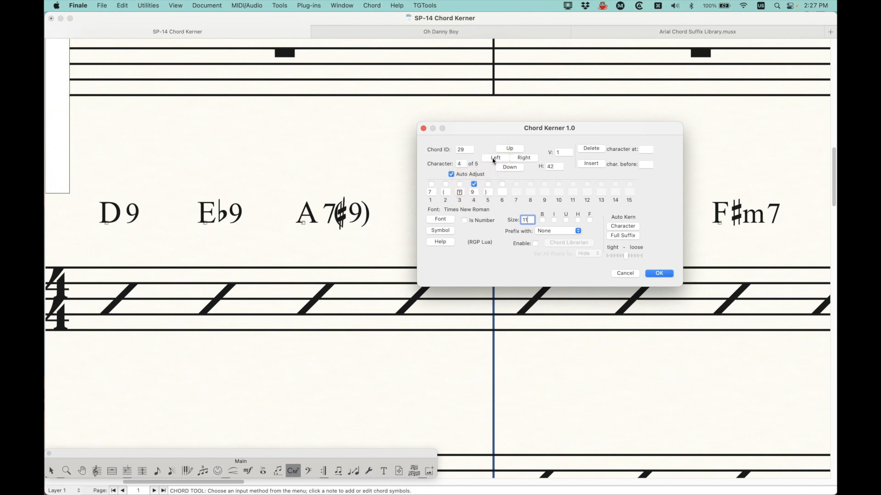
{"action": "double_click", "coordinate": [494, 158]}
{"action": "left_click", "coordinate": [493, 159]}
{"action": "left_click", "coordinate": [494, 159]}
{"action": "left_click", "coordinate": [471, 149]}
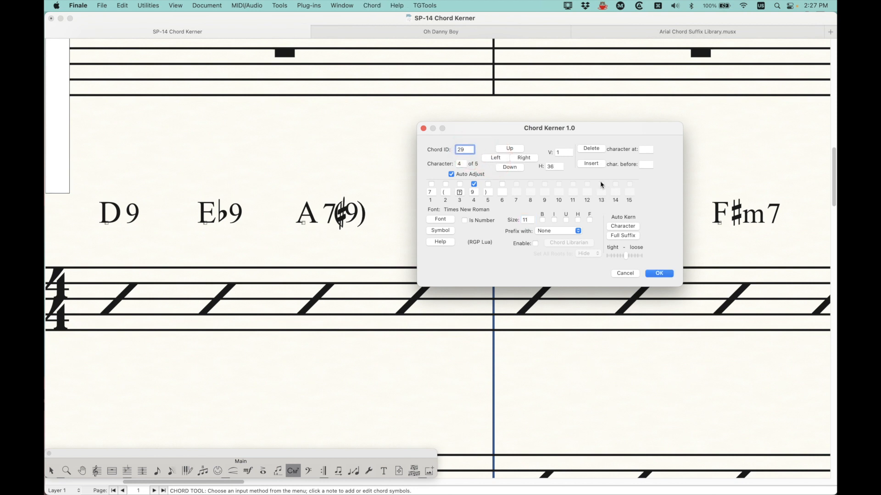
Auto-kern the full suffix, and move the kerning tightness to the tight end and back to near the middle
{"action": "left_click", "coordinate": [622, 236]}
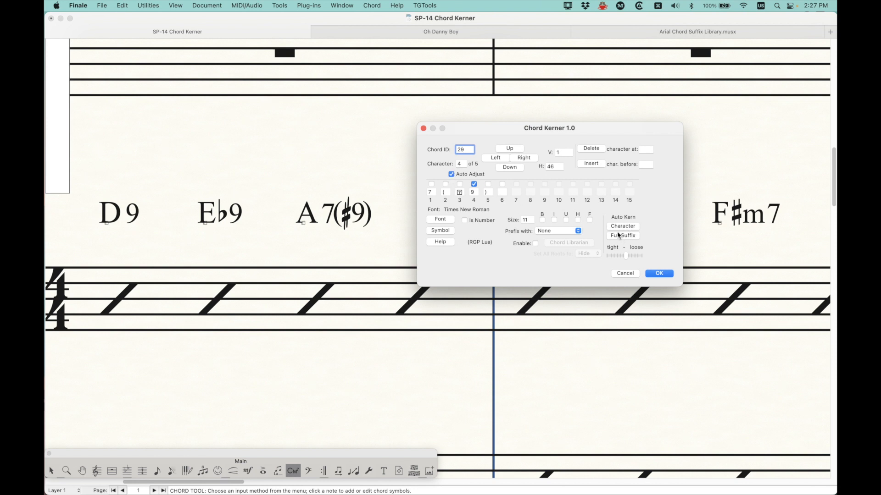
{"action": "mouse_move", "coordinate": [626, 258]}
{"action": "left_mouse_down"}
{"action": "mouse_move", "coordinate": [601, 258]}
{"action": "mouse_move", "coordinate": [647, 258]}
{"action": "mouse_move", "coordinate": [602, 258]}
{"action": "mouse_move", "coordinate": [624, 259]}
{"action": "left_mouse_up"}
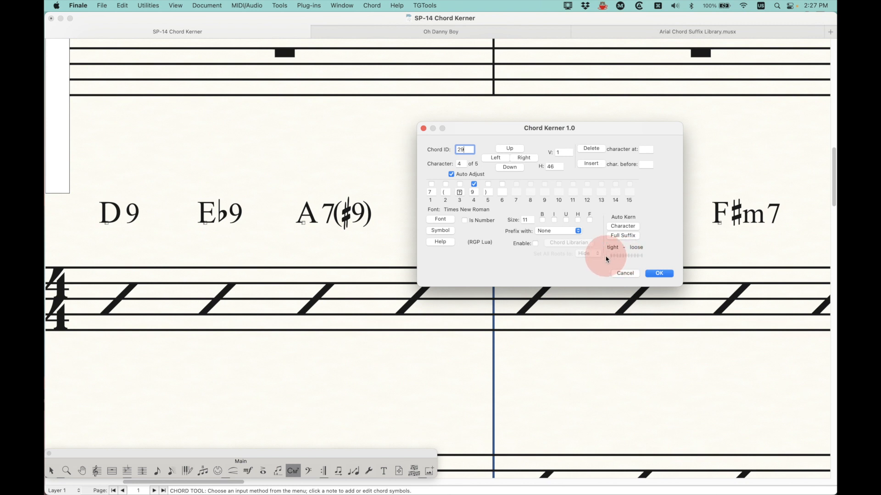
{"action": "left_click_drag", "start_coordinate": [606, 259], "coordinate": [625, 259]}
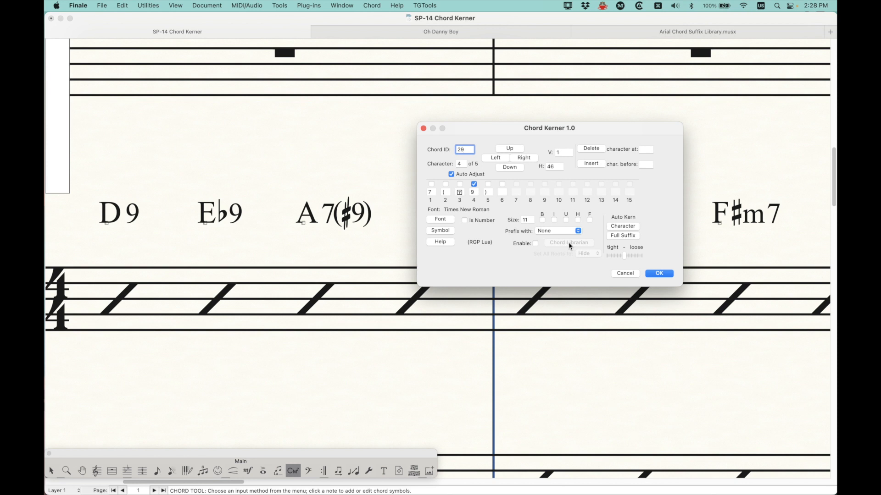
Turn the Chord Librarian's enabling option on and off twice
{"action": "left_click", "coordinate": [535, 244]}
{"action": "left_click", "coordinate": [536, 243]}
{"action": "left_click", "coordinate": [535, 243]}
{"action": "left_click", "coordinate": [536, 243]}
Enable and run the Chord Librarian on the SP-14 Chord Kerner document, agreeing to replace its music with one chord suffix per measure
{"action": "left_click", "coordinate": [354, 169]}
{"action": "key", "text": "super+minus"}
{"action": "key", "text": "super+minus"}
{"action": "key", "text": "super+minus"}
{"action": "key", "text": "super+minus"}
{"action": "key", "text": "super+minus"}
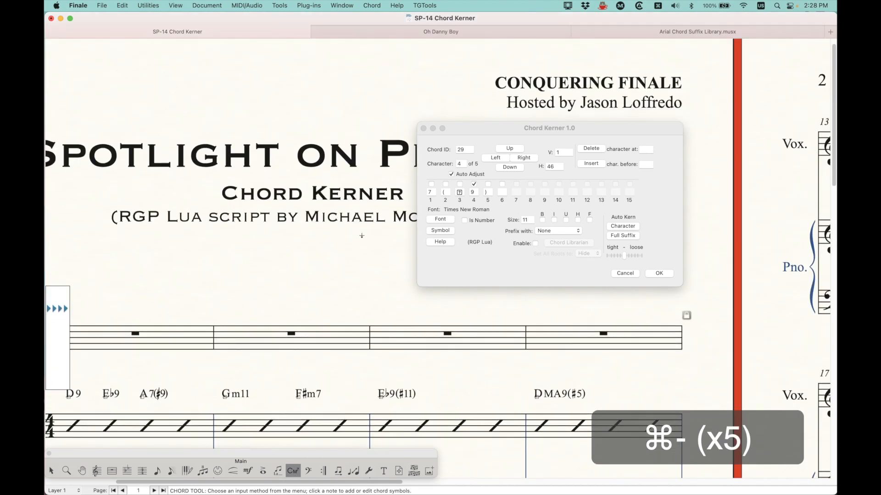
{"action": "key", "text": "super+minus"}
{"action": "key", "text": "super+minus"}
{"action": "key", "text": "super+minus"}
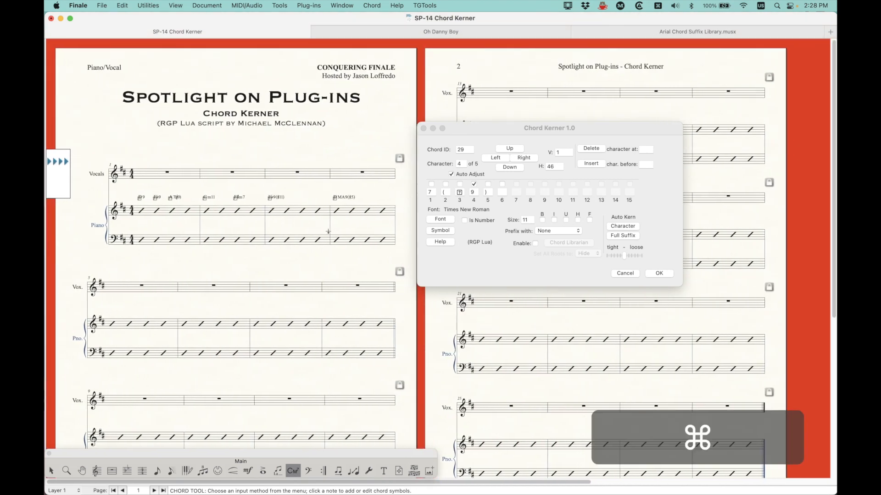
{"action": "key", "text": "super+minus"}
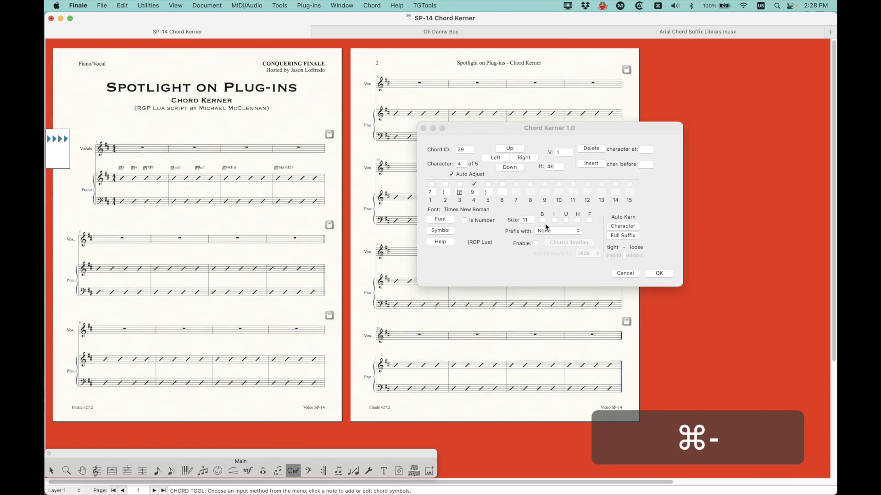
{"action": "left_click", "coordinate": [498, 239]}
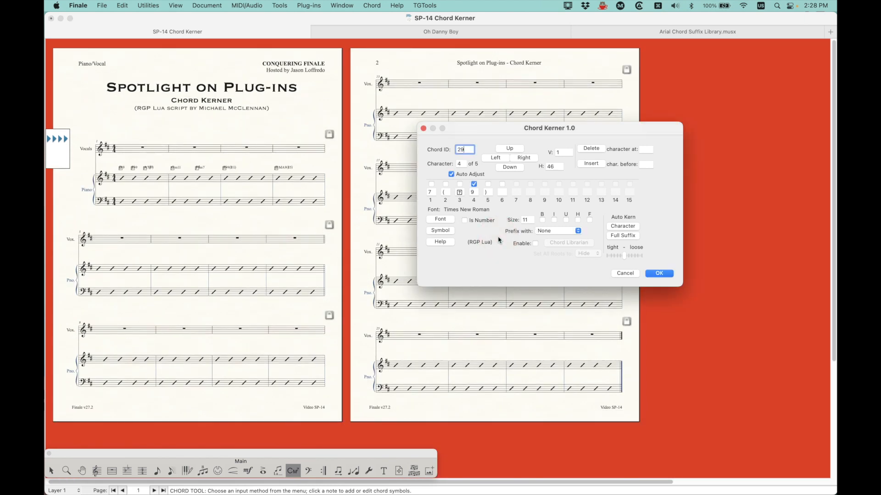
{"action": "left_click", "coordinate": [534, 243]}
{"action": "left_click", "coordinate": [563, 243]}
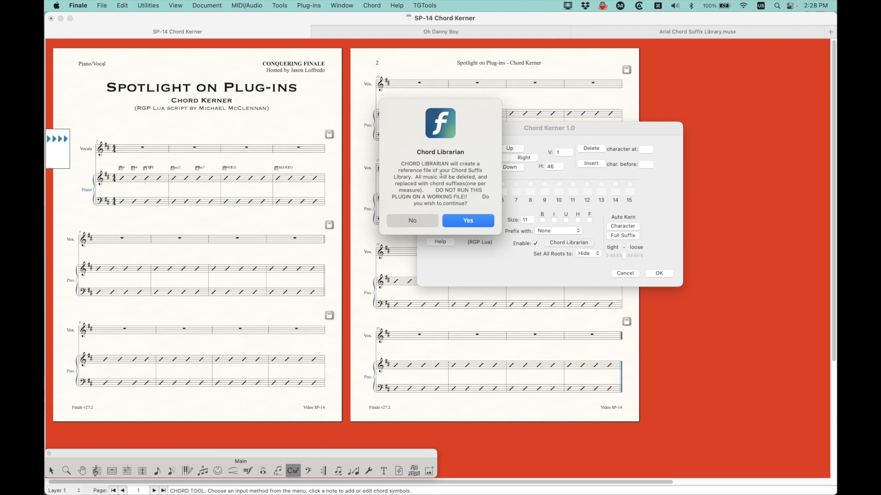
{"action": "left_click", "coordinate": [467, 221]}
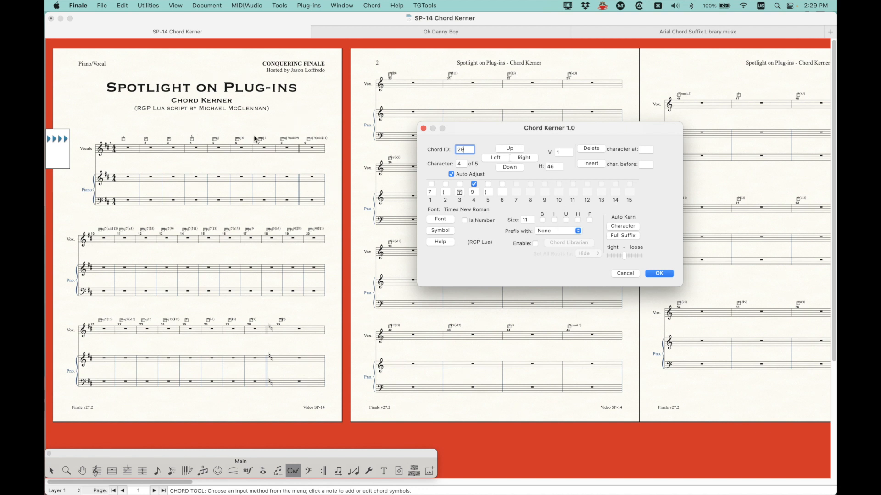
Examine the generated chord suffixes in the first measures of the Vocals staff, moving the Chord Kerner window clear of them
{"action": "key", "text": "super"}
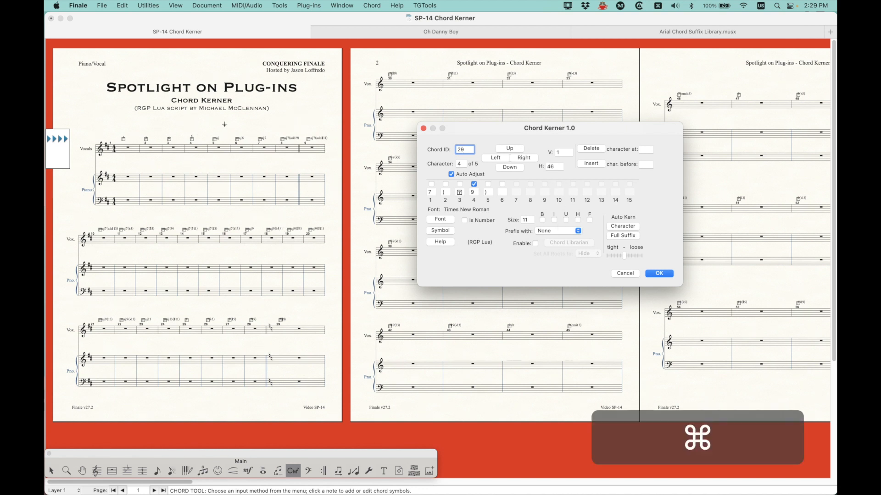
{"action": "key", "text": "super+equal"}
{"action": "key", "text": "super+equal"}
{"action": "key", "text": "super+equal"}
{"action": "key", "text": "super+equal"}
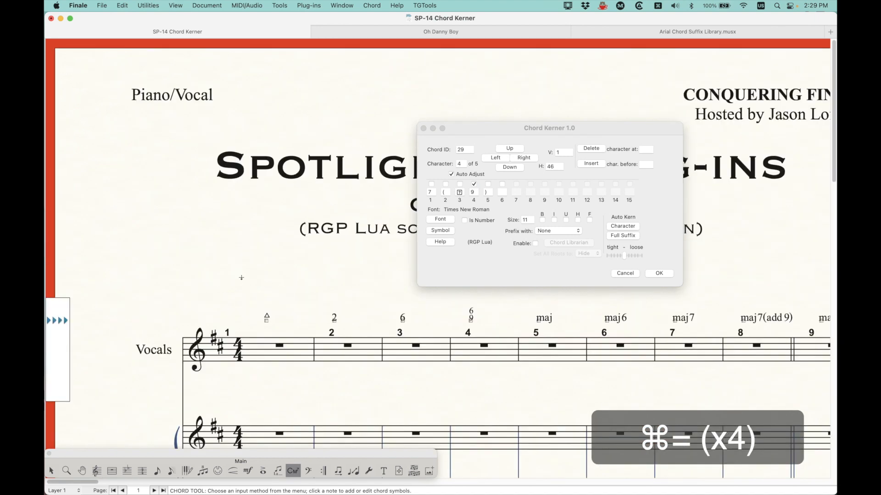
{"action": "key", "text": "super+equal"}
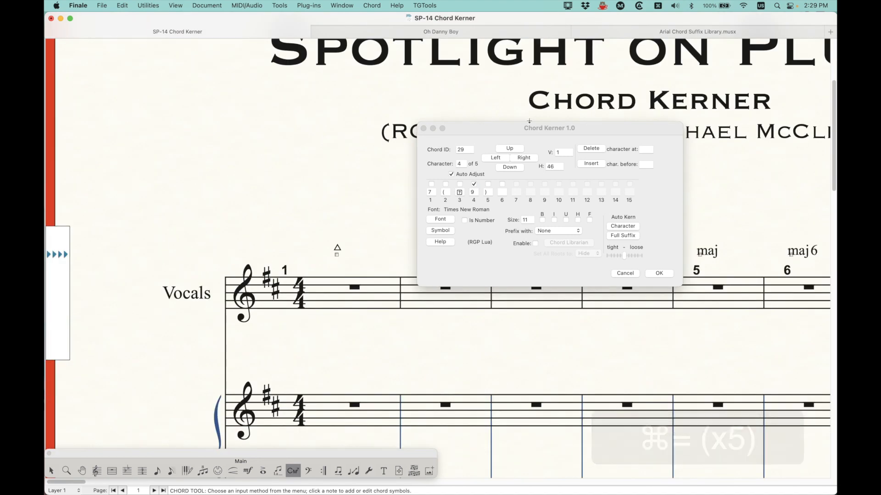
{"action": "left_click_drag", "start_coordinate": [527, 129], "coordinate": [553, 57]}
{"action": "scroll", "coordinate": [406, 266], "scroll_direction": "right", "scroll_amount": 5}
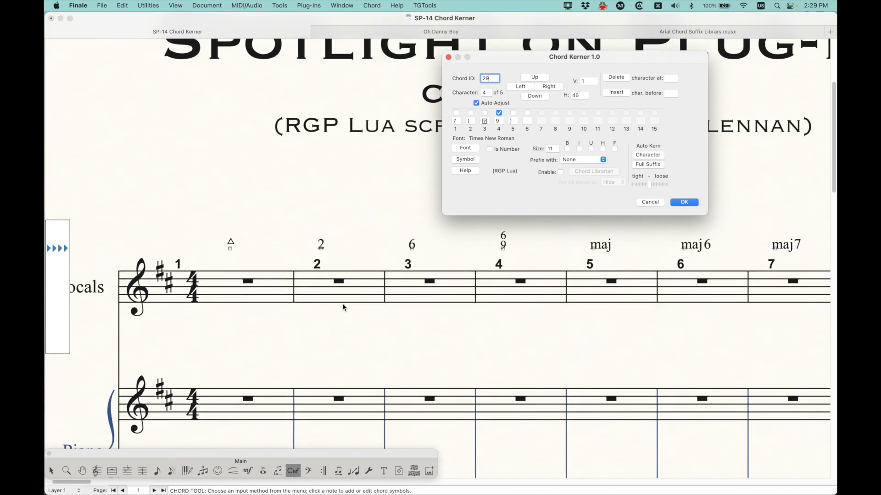
Examine the generated chord suffixes across the first two systems of the document, from measure 1 to measure 20
{"action": "scroll", "coordinate": [344, 305], "scroll_direction": "right", "scroll_amount": 3}
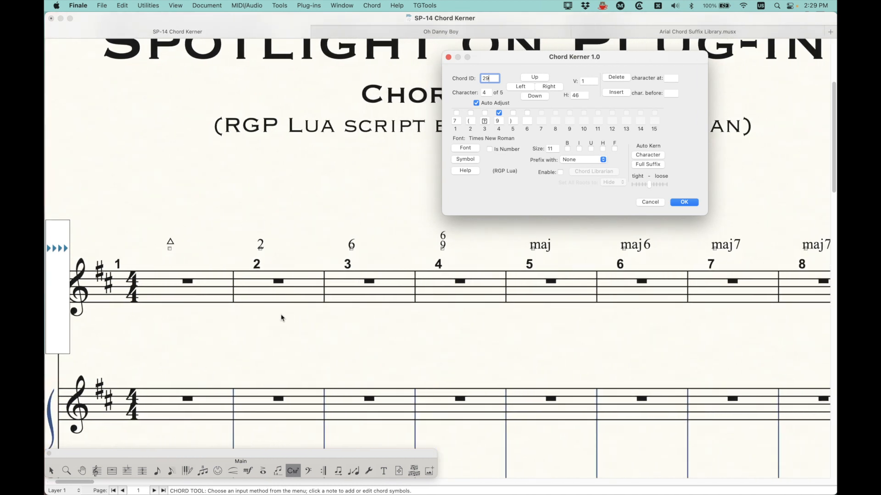
{"action": "scroll", "coordinate": [282, 318], "scroll_direction": "right", "scroll_amount": 2}
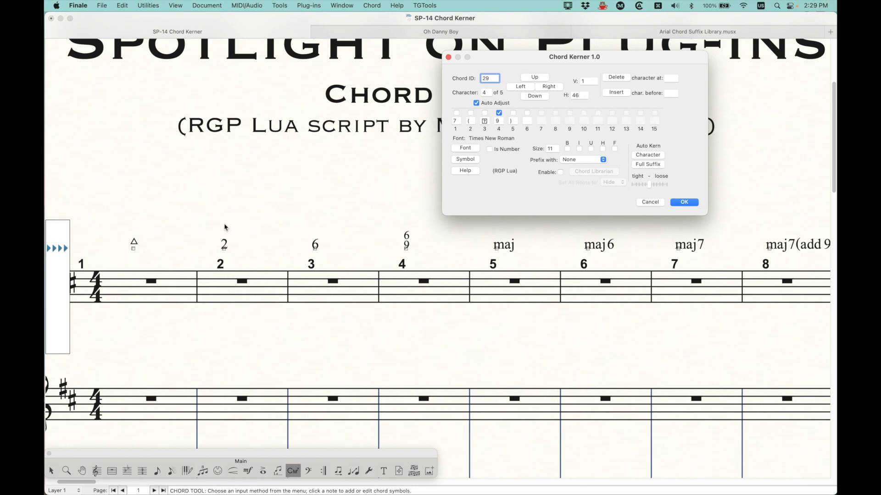
{"action": "scroll", "coordinate": [362, 331], "scroll_direction": "right", "scroll_amount": 8}
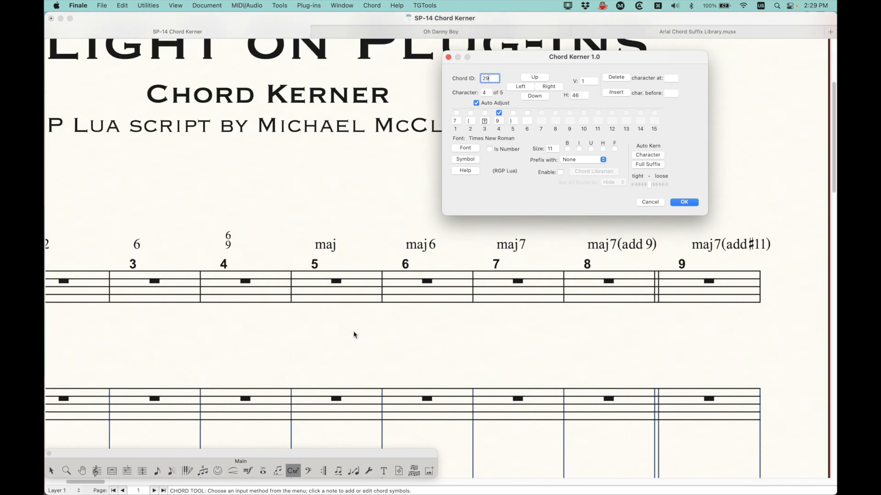
{"action": "scroll", "coordinate": [353, 335], "scroll_direction": "right", "scroll_amount": 7}
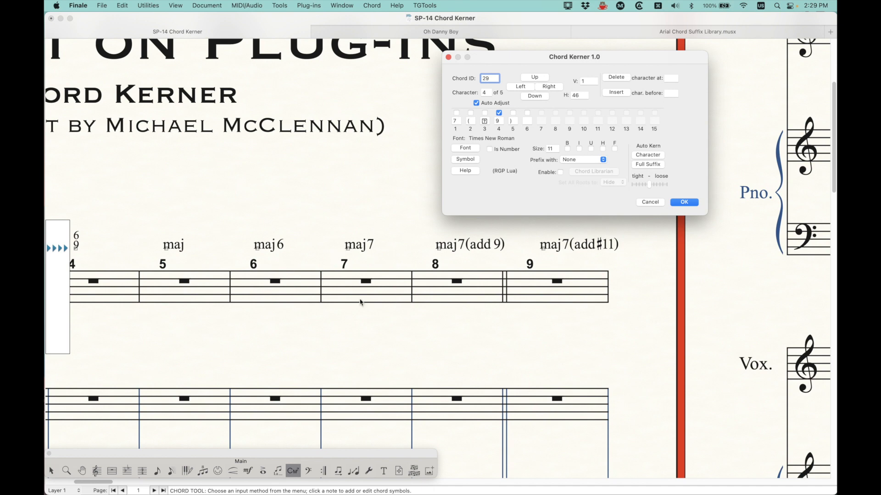
{"action": "scroll", "coordinate": [386, 319], "scroll_direction": "left", "scroll_amount": 2}
{"action": "scroll", "coordinate": [386, 316], "scroll_direction": "left", "scroll_amount": 10}
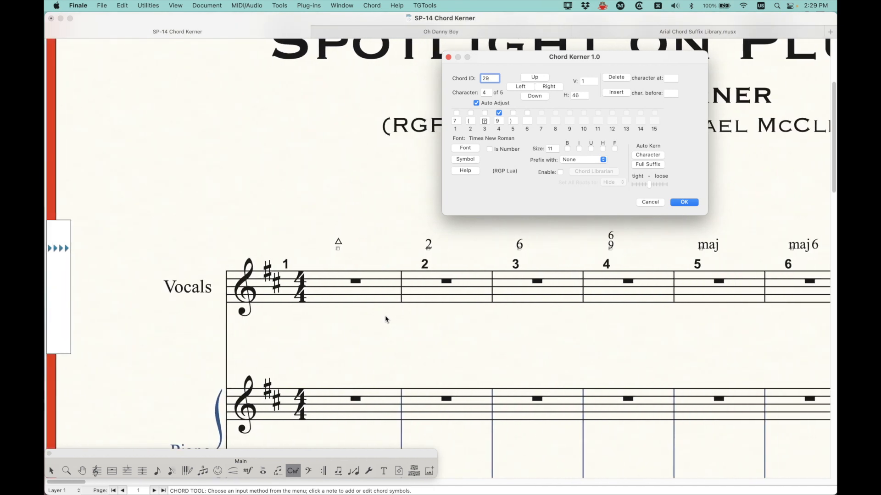
{"action": "scroll", "coordinate": [382, 313], "scroll_direction": "down", "scroll_amount": 2}
{"action": "scroll", "coordinate": [381, 315], "scroll_direction": "down", "scroll_amount": 10}
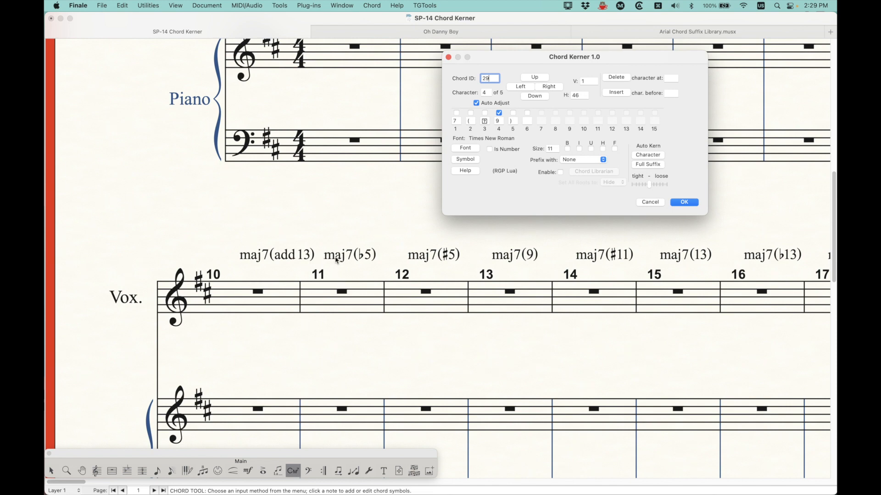
{"action": "scroll", "coordinate": [389, 326], "scroll_direction": "right", "scroll_amount": 10}
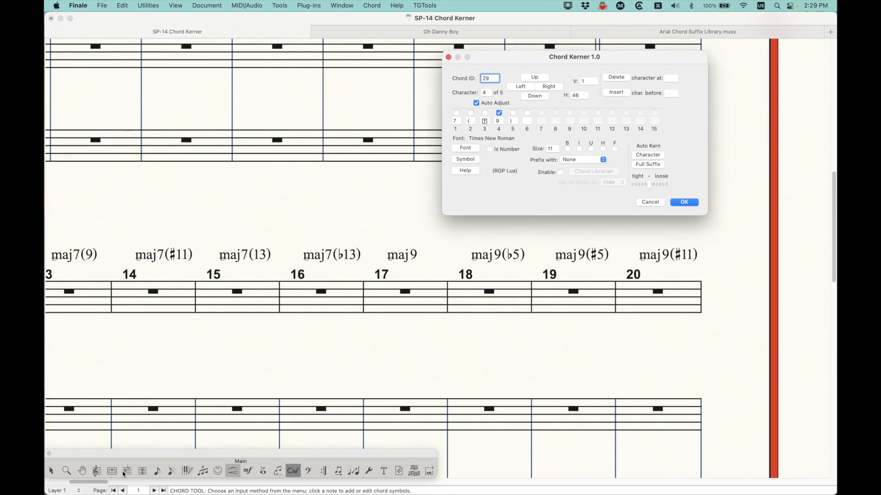
Examine the final pages of the generated suffix document with several pages in view at once
{"action": "left_click_drag", "start_coordinate": [84, 482], "coordinate": [706, 481]}
{"action": "key", "text": "super+minus"}
{"action": "key", "text": "super+minus"}
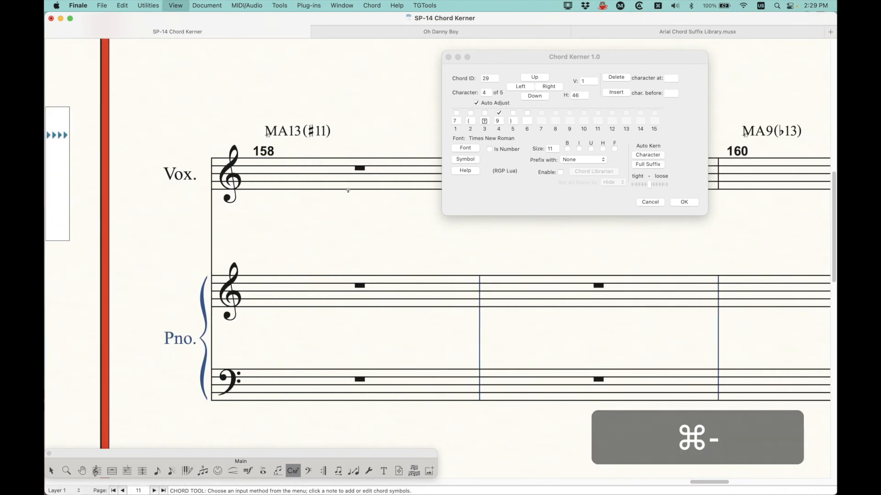
{"action": "key", "text": "super+minus"}
{"action": "key", "text": "super+minus"}
{"action": "scroll", "coordinate": [298, 275], "scroll_direction": "up", "scroll_amount": 5}
{"action": "scroll", "coordinate": [347, 301], "scroll_direction": "down", "scroll_amount": 1}
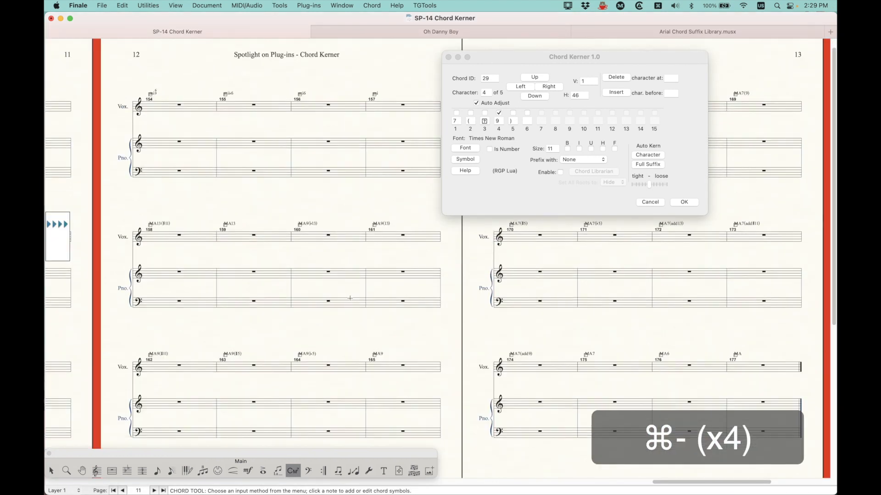
{"action": "scroll", "coordinate": [619, 359], "scroll_direction": "right", "scroll_amount": 5}
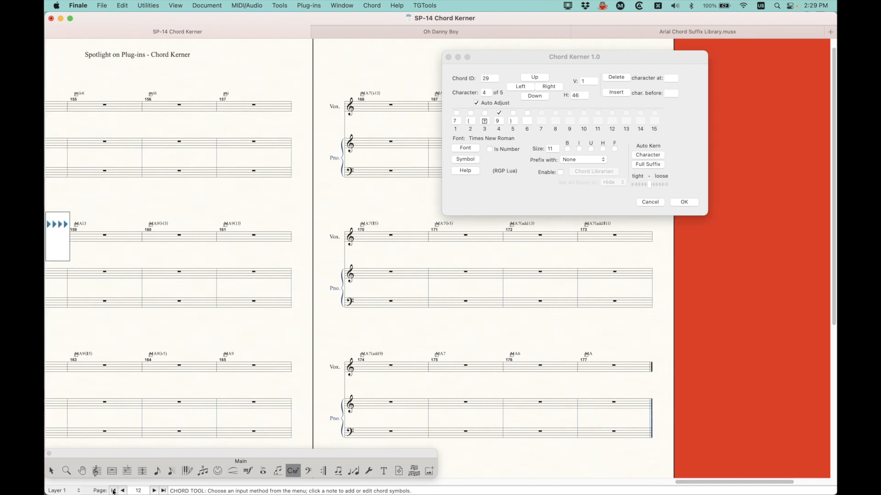
Return to page 1, enable the Chord Librarian options, and set all chord roots to B♭, agreeing to change every chord
{"action": "left_click", "coordinate": [113, 491]}
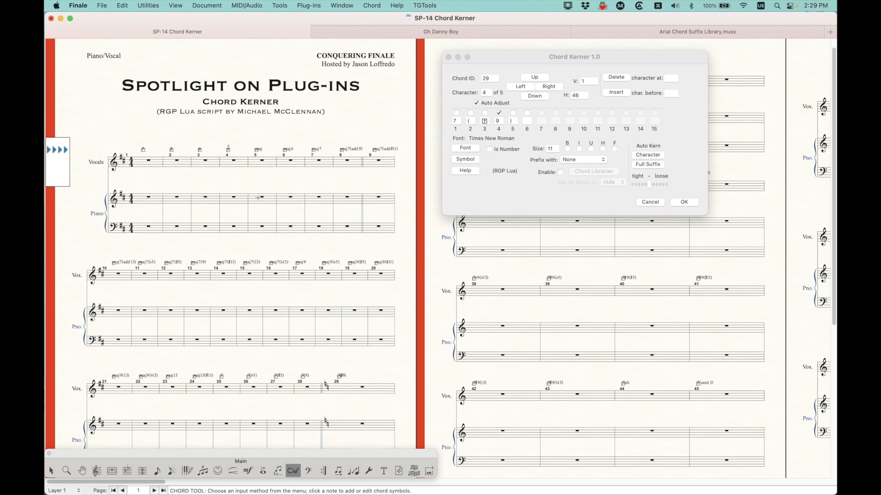
{"action": "key", "text": "super+equal"}
{"action": "key", "text": "super+equal"}
{"action": "key", "text": "super+equal"}
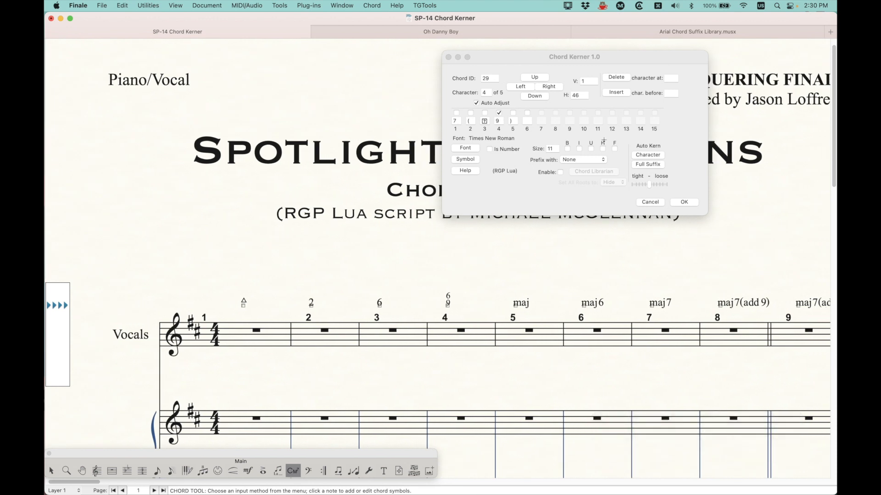
{"action": "left_click", "coordinate": [625, 60]}
{"action": "left_click", "coordinate": [560, 172]}
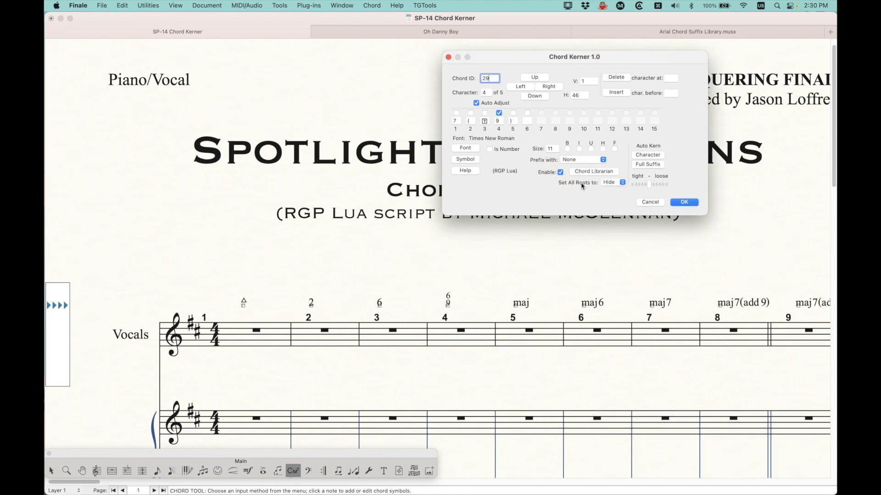
{"action": "left_click", "coordinate": [612, 184]}
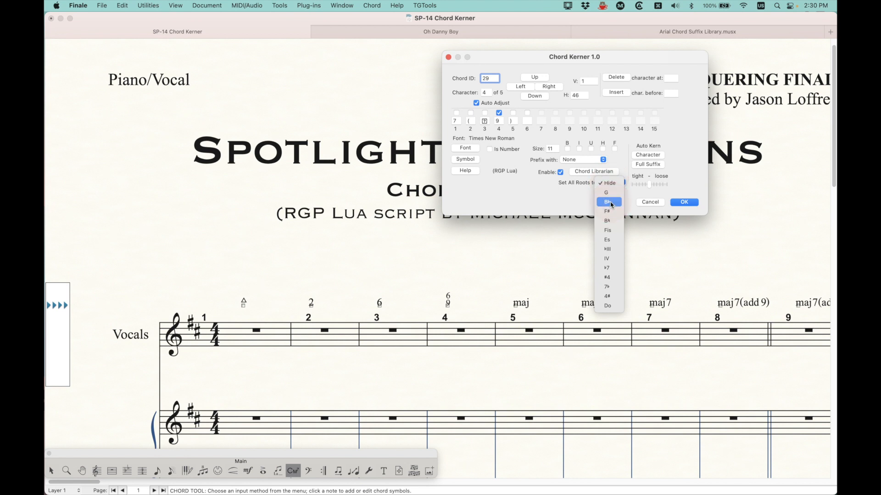
{"action": "left_click", "coordinate": [608, 203]}
{"action": "left_click", "coordinate": [489, 247]}
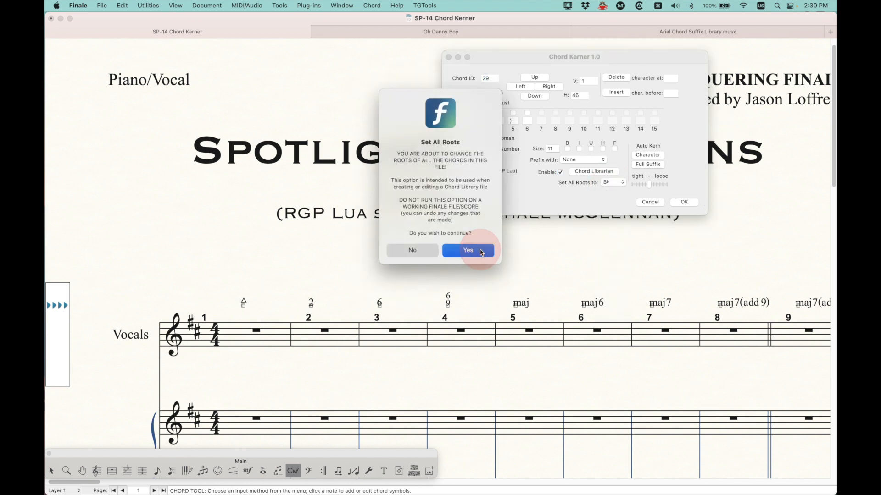
Set all chord roots to F♯, then back to B♭
{"action": "left_click", "coordinate": [618, 183]}
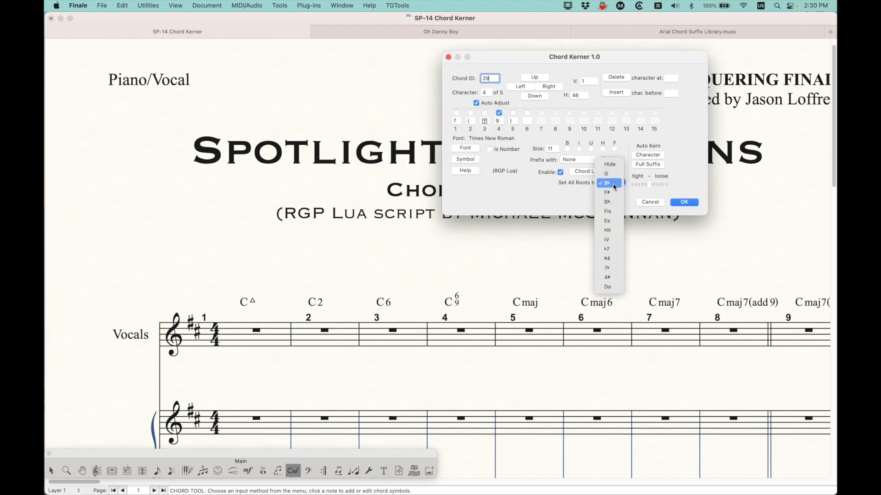
{"action": "left_click", "coordinate": [615, 187]}
{"action": "left_click", "coordinate": [613, 184]}
{"action": "left_click", "coordinate": [609, 193]}
{"action": "left_click", "coordinate": [611, 183]}
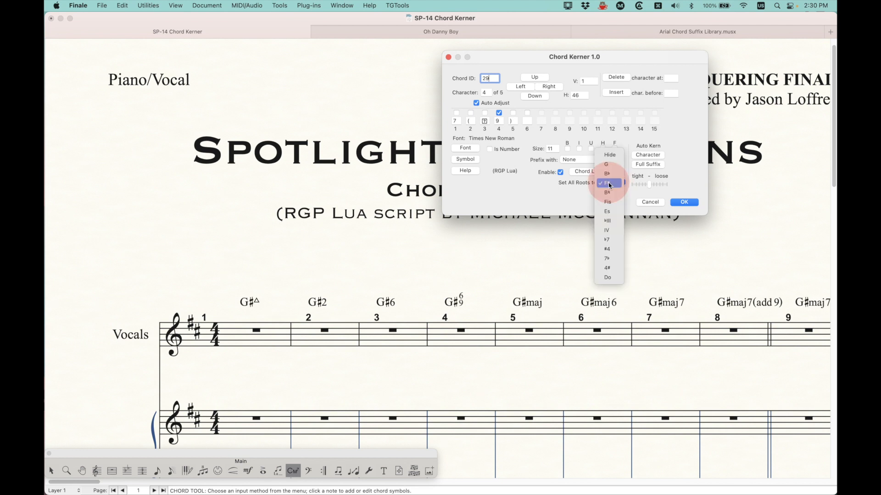
{"action": "left_click", "coordinate": [611, 174]}
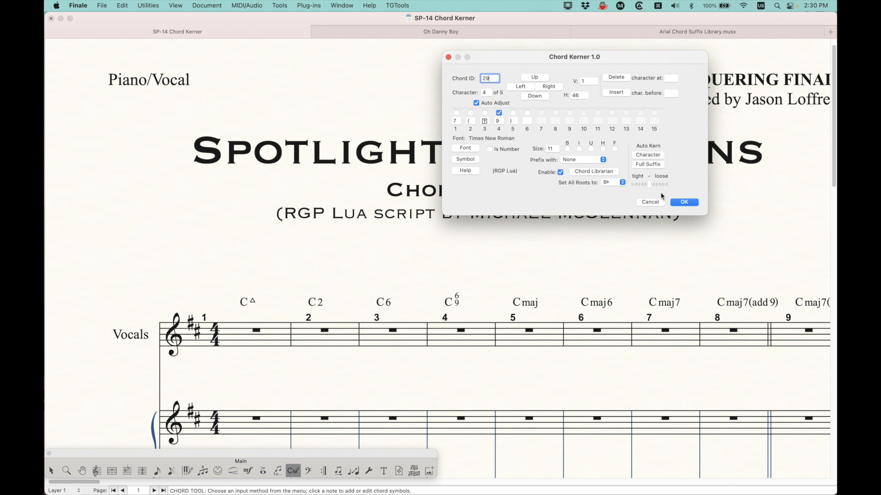
Set all chord roots to G and view the first system's chords through measure 9
{"action": "scroll", "coordinate": [238, 356], "scroll_direction": "down", "scroll_amount": 2}
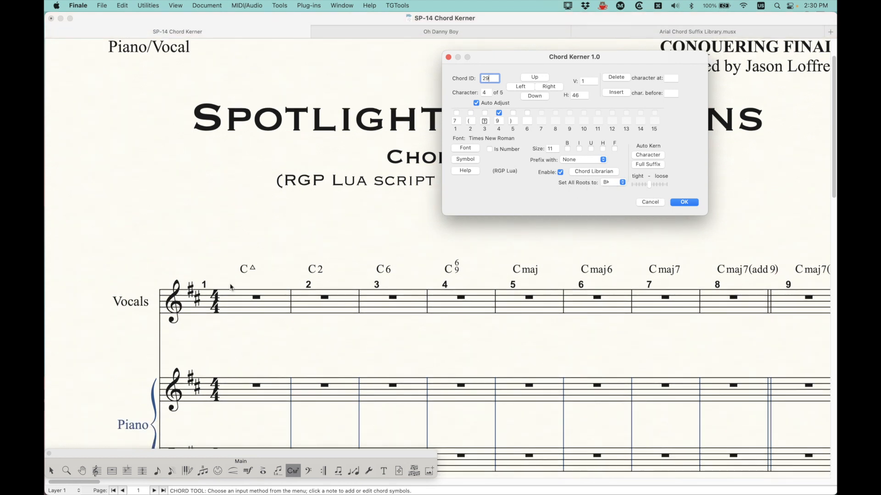
{"action": "left_click", "coordinate": [617, 183]}
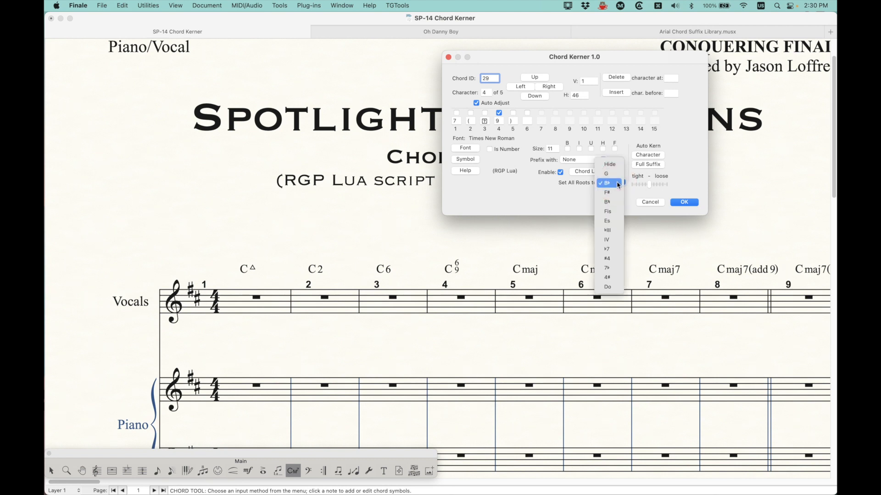
{"action": "left_click", "coordinate": [617, 175]}
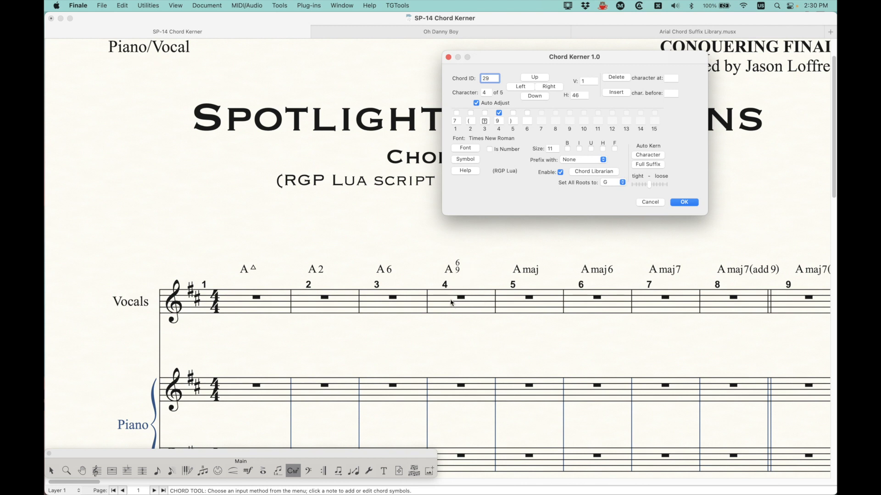
{"action": "scroll", "coordinate": [452, 303], "scroll_direction": "right", "scroll_amount": 5}
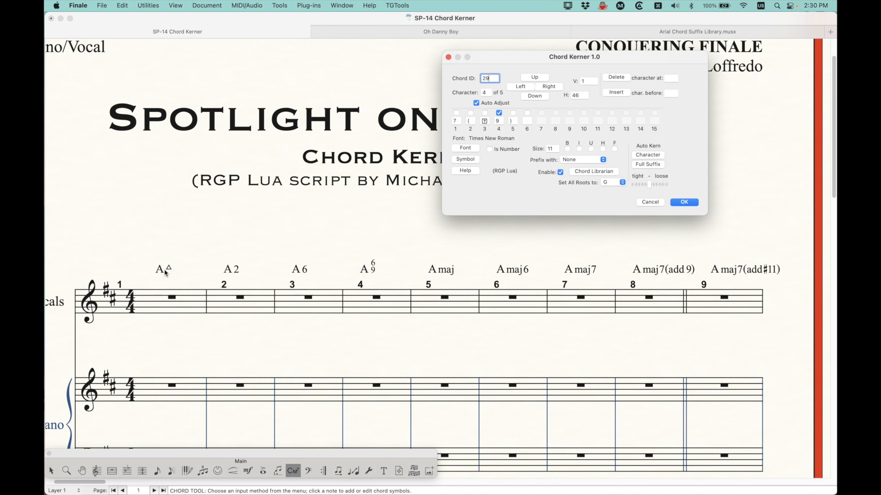
Turn the Chord Librarian's enabling option off and back on, and reposition the Chord Kerner window above the first system
{"action": "left_click_drag", "start_coordinate": [583, 58], "coordinate": [568, 76]}
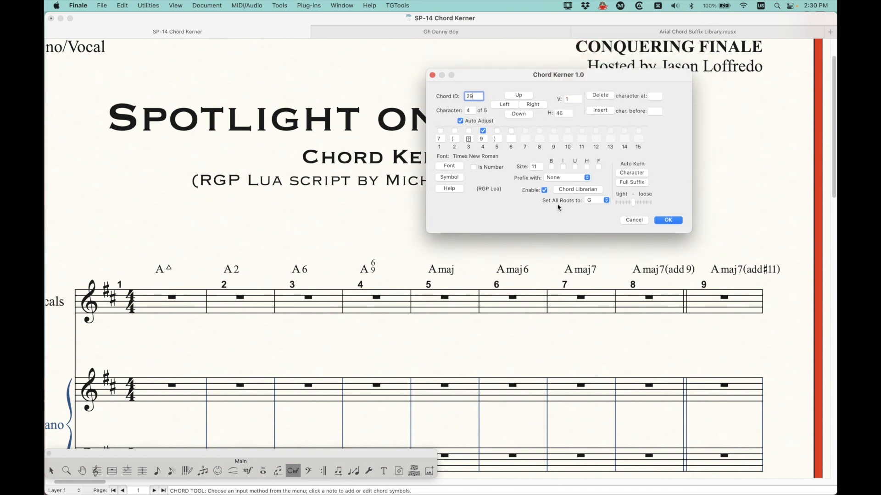
{"action": "left_click", "coordinate": [546, 193]}
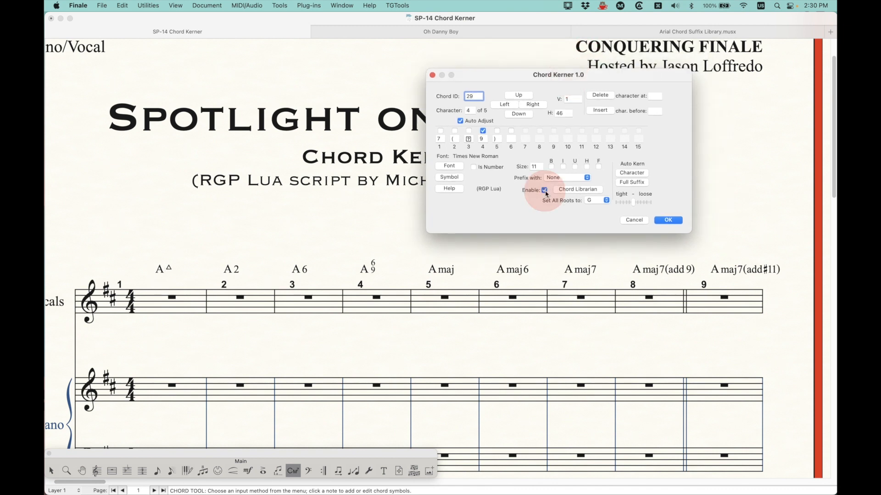
{"action": "left_click", "coordinate": [544, 191]}
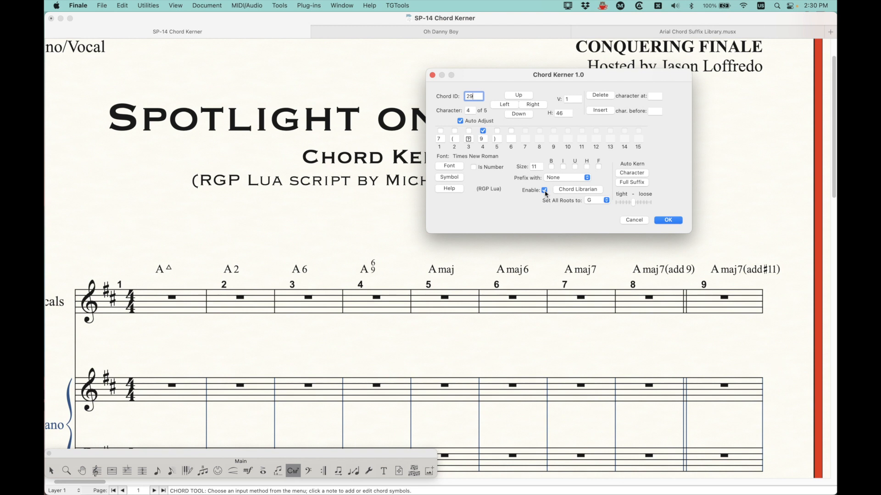
{"action": "left_click_drag", "start_coordinate": [513, 77], "coordinate": [497, 95]}
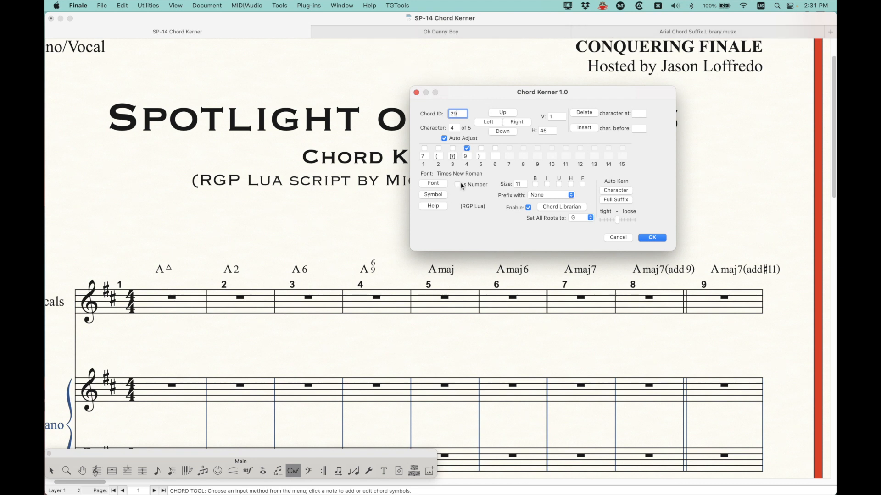
{"action": "left_click_drag", "start_coordinate": [502, 94], "coordinate": [537, 90]}
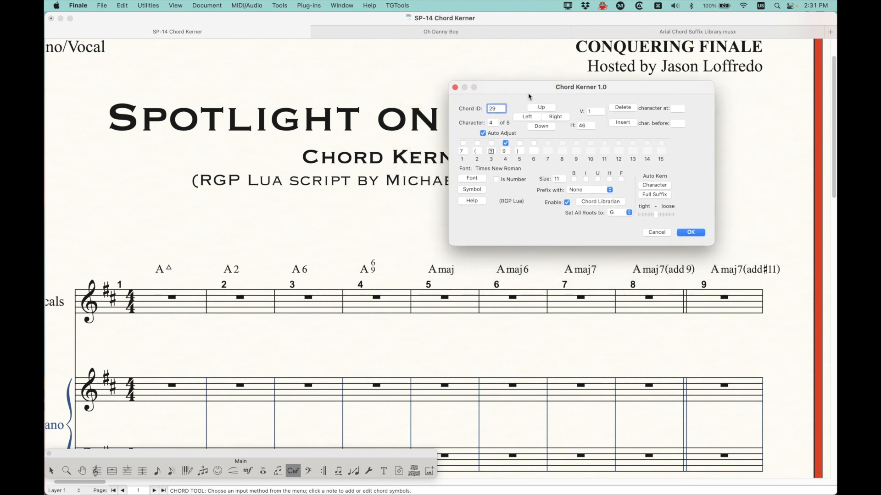
Switch to the Oh Danny Boy document and examine its chord symbols, moving the Chord Kerner window clear of the lead sheet
{"action": "left_click", "coordinate": [381, 34]}
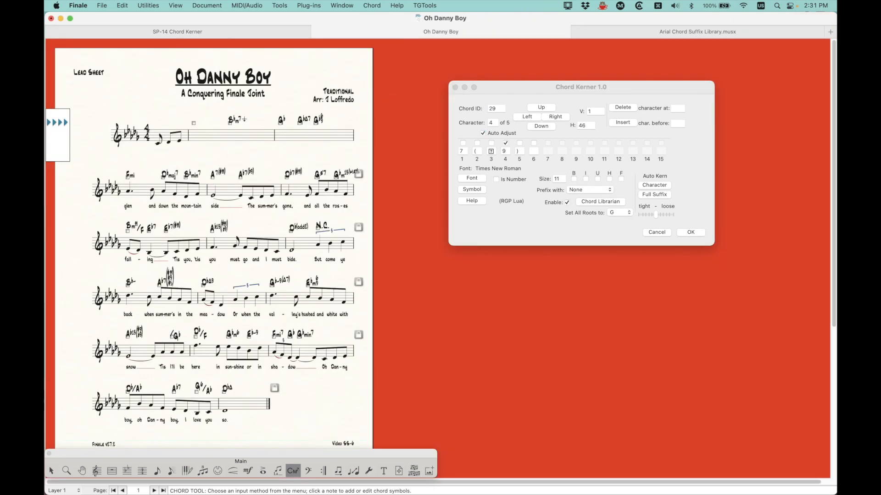
{"action": "key", "text": "super+equal"}
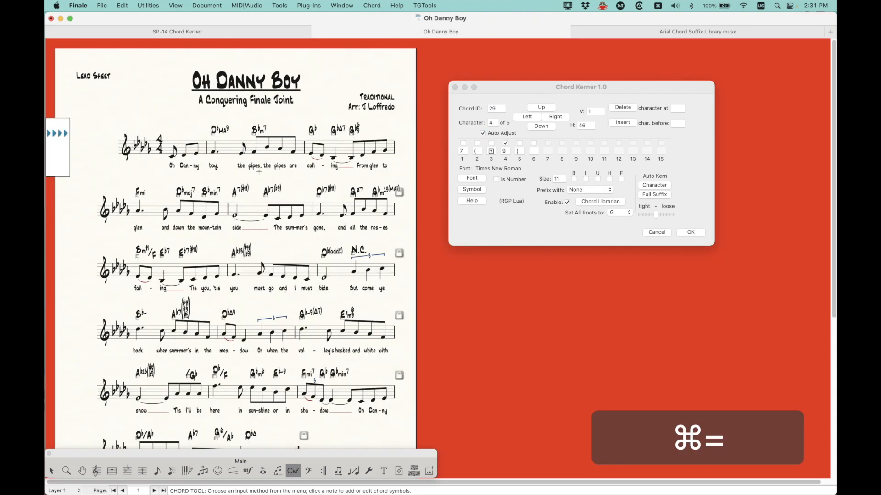
{"action": "key", "text": "super+equal"}
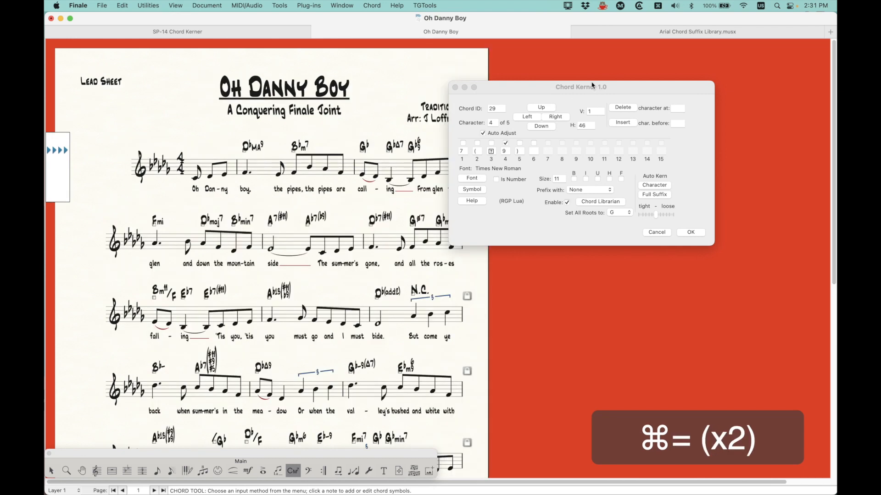
{"action": "left_click_drag", "start_coordinate": [519, 88], "coordinate": [618, 61]}
{"action": "key", "text": "super+equal"}
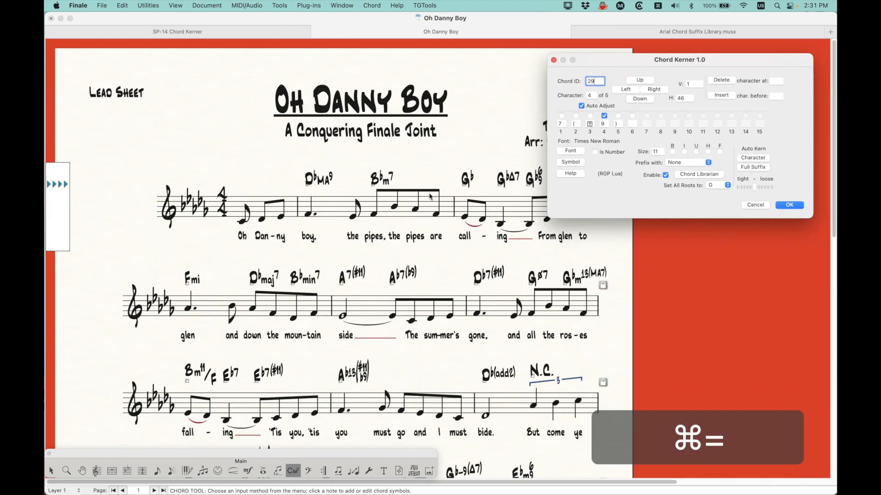
{"action": "scroll", "coordinate": [304, 186], "scroll_direction": "right", "scroll_amount": 3}
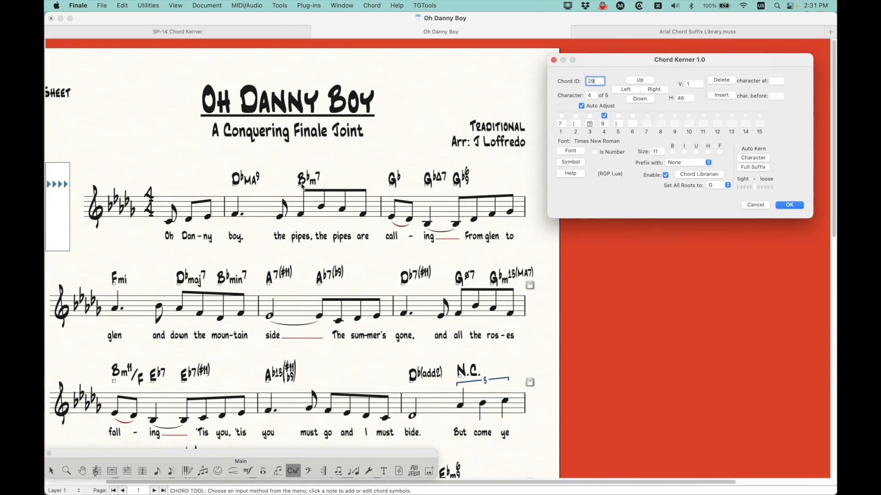
{"action": "scroll", "coordinate": [302, 186], "scroll_direction": "down", "scroll_amount": 3}
{"action": "scroll", "coordinate": [302, 184], "scroll_direction": "down", "scroll_amount": 2}
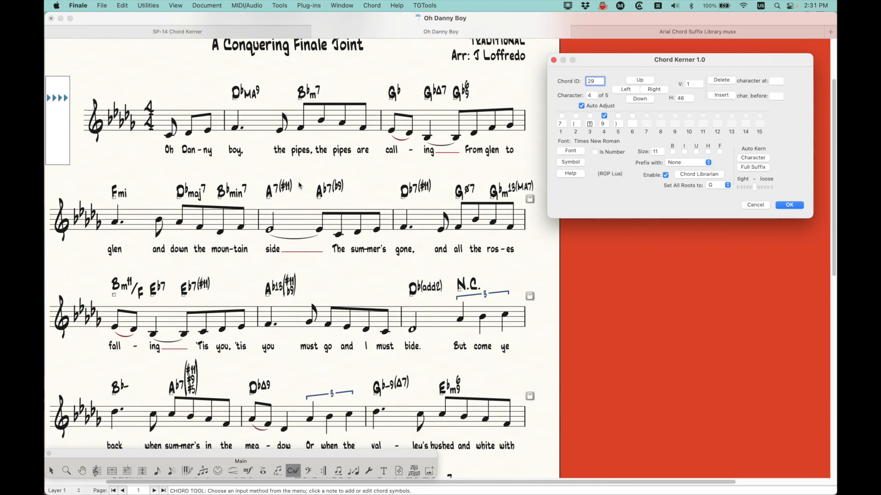
{"action": "scroll", "coordinate": [290, 227], "scroll_direction": "left", "scroll_amount": 1}
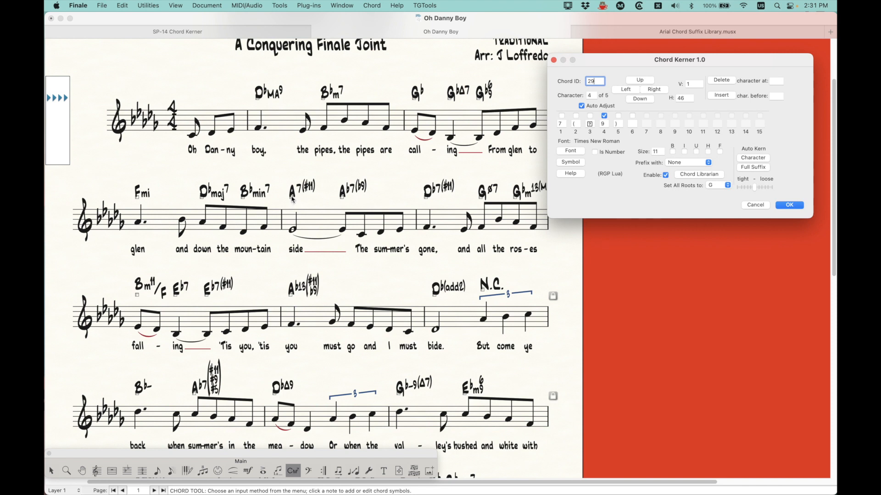
Look up the suffix ID of the A7(♯11) chord above "side" and view its suffix characters, leaving the chord definition unchanged
{"action": "right_click", "coordinate": [292, 199]}
{"action": "left_click", "coordinate": [324, 178]}
{"action": "right_click", "coordinate": [292, 199]}
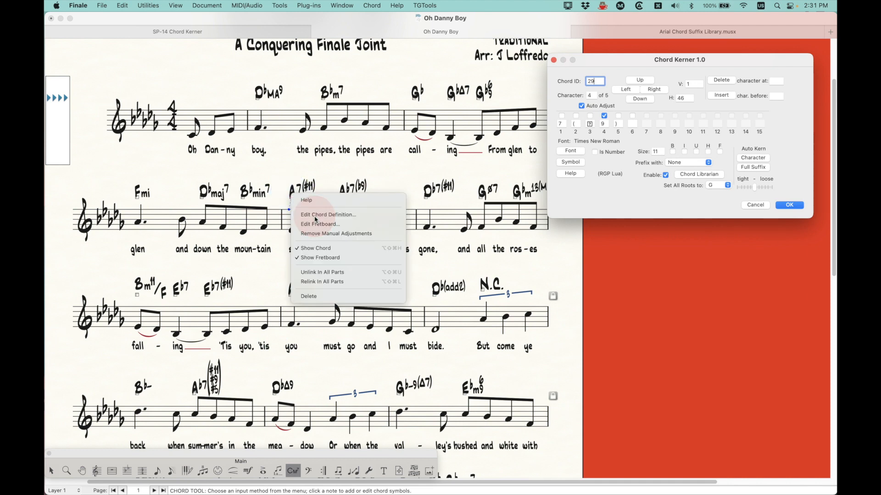
{"action": "left_click", "coordinate": [316, 216]}
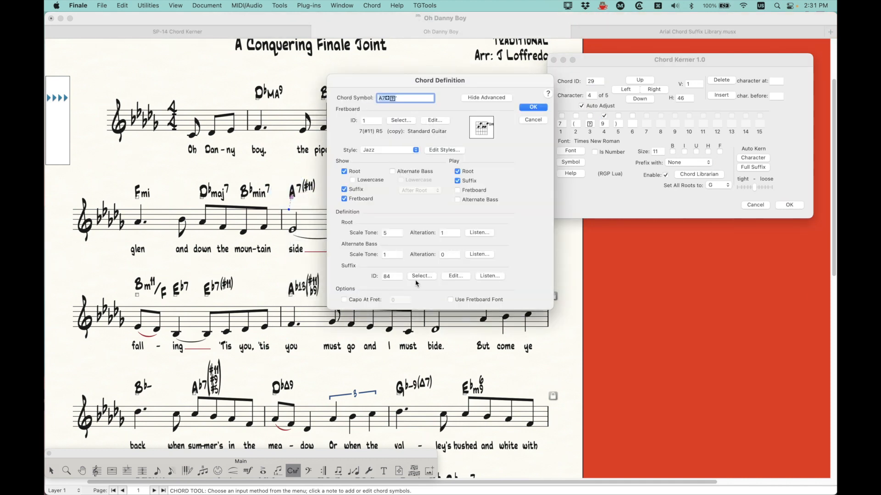
{"action": "left_click", "coordinate": [418, 277]}
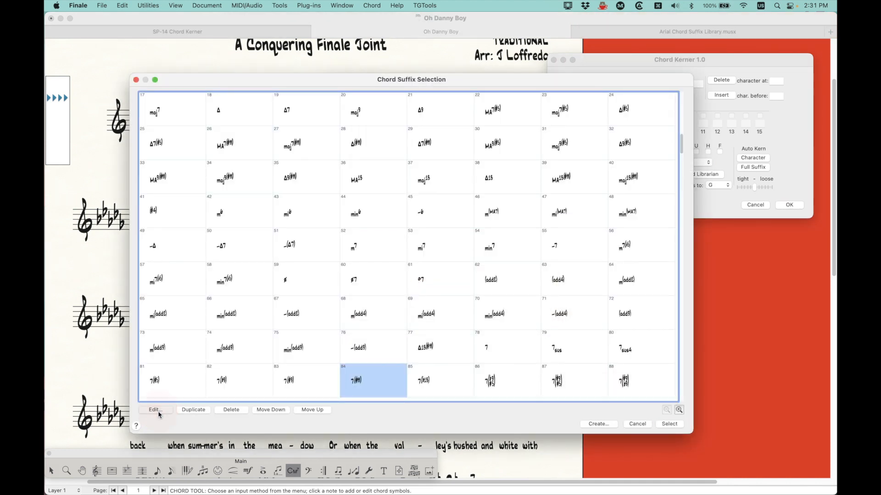
{"action": "left_click", "coordinate": [158, 412]}
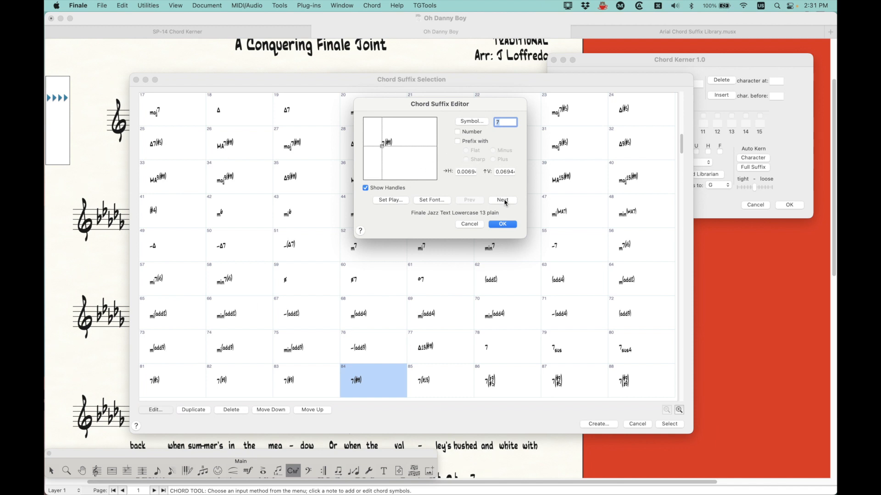
{"action": "left_click", "coordinate": [469, 224]}
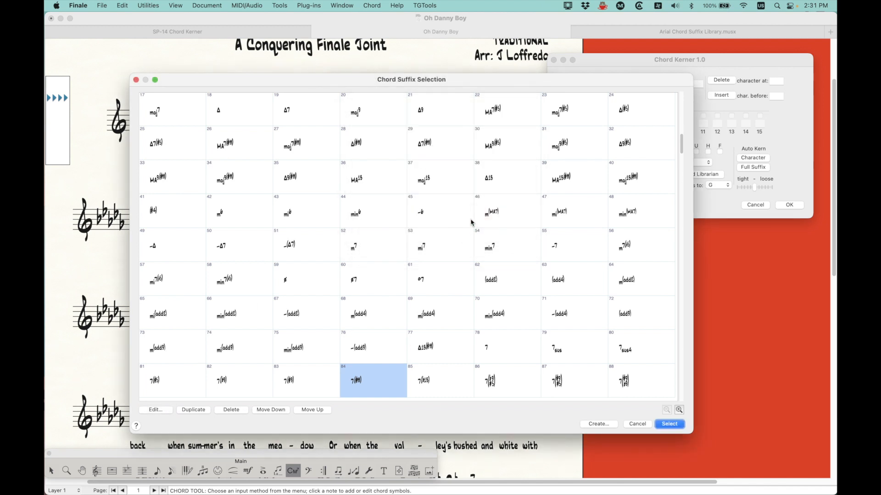
{"action": "left_click", "coordinate": [640, 425]}
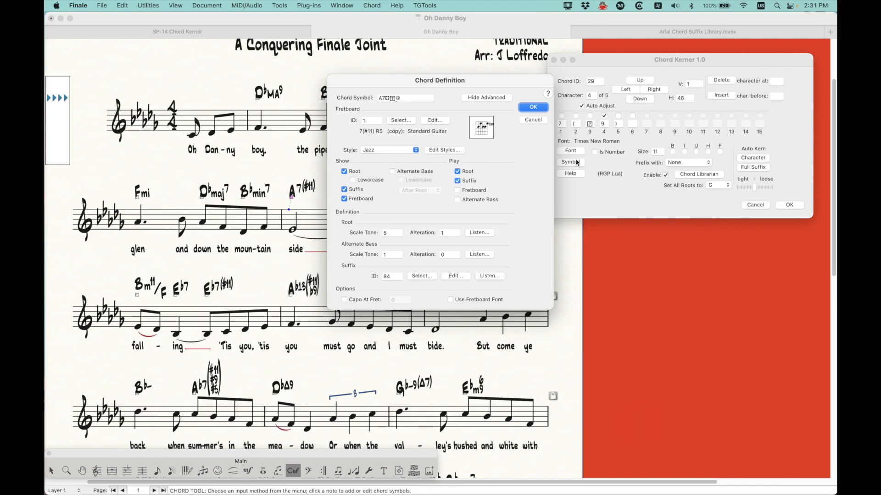
{"action": "left_click", "coordinate": [532, 120]}
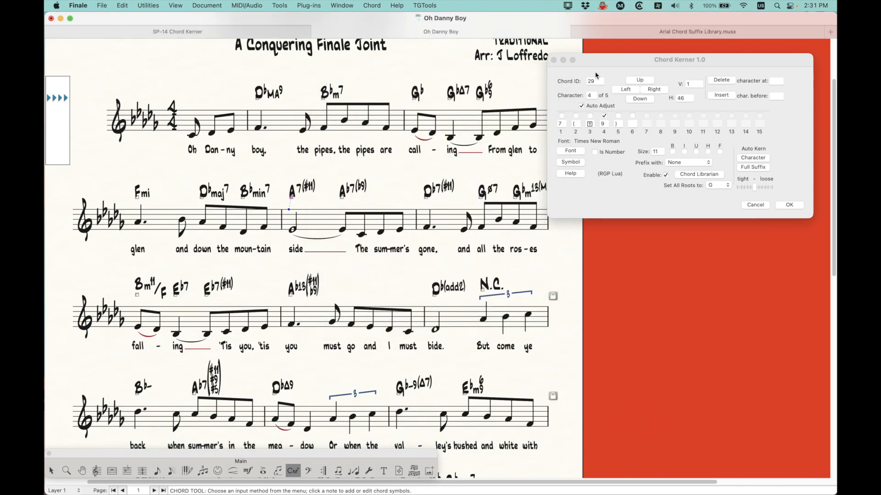
Load chord suffix ID 84 in the Chord Kerner and reposition its window nearer the middle of the lead sheet
{"action": "left_click", "coordinate": [595, 77]}
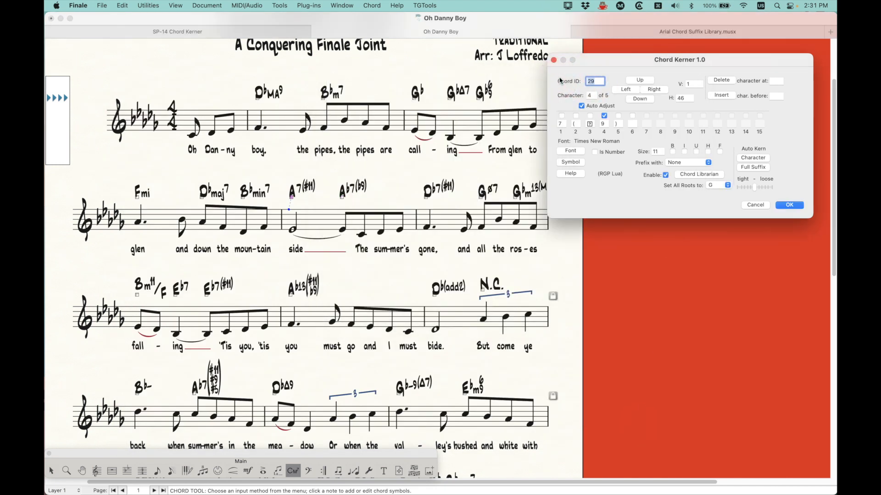
{"action": "type", "text": "84"}
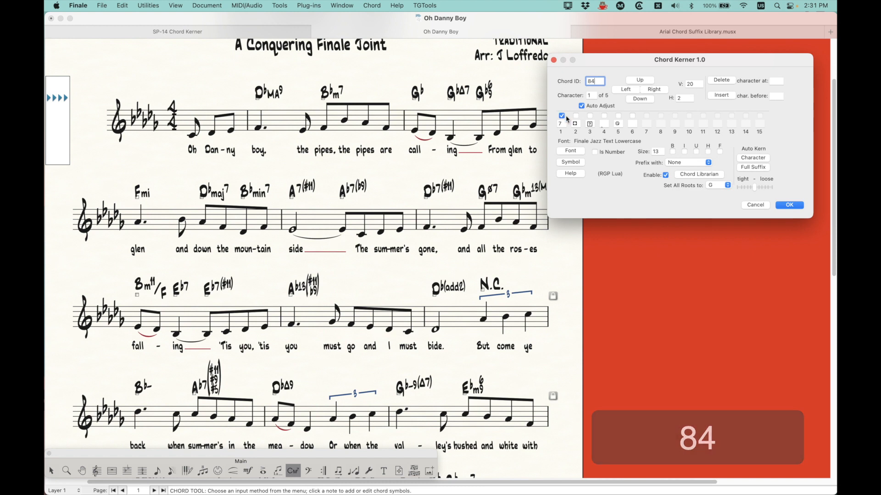
{"action": "left_click_drag", "start_coordinate": [605, 57], "coordinate": [584, 80]}
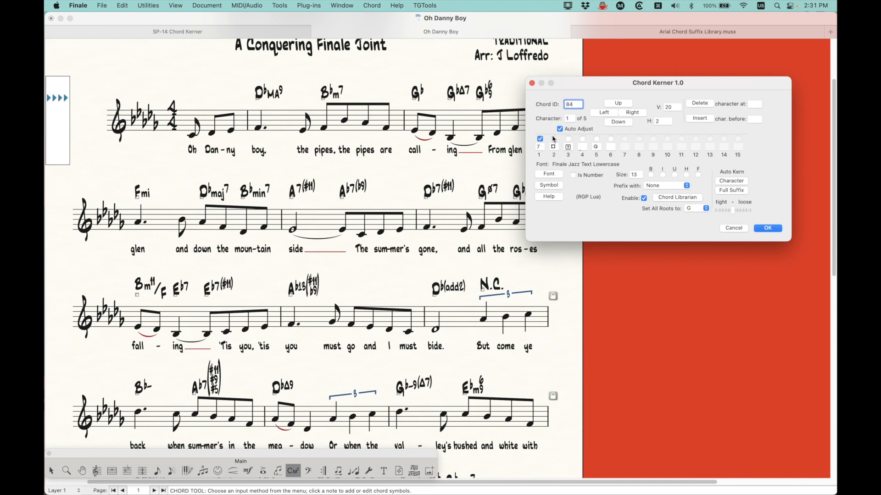
{"action": "left_click_drag", "start_coordinate": [581, 86], "coordinate": [463, 75]}
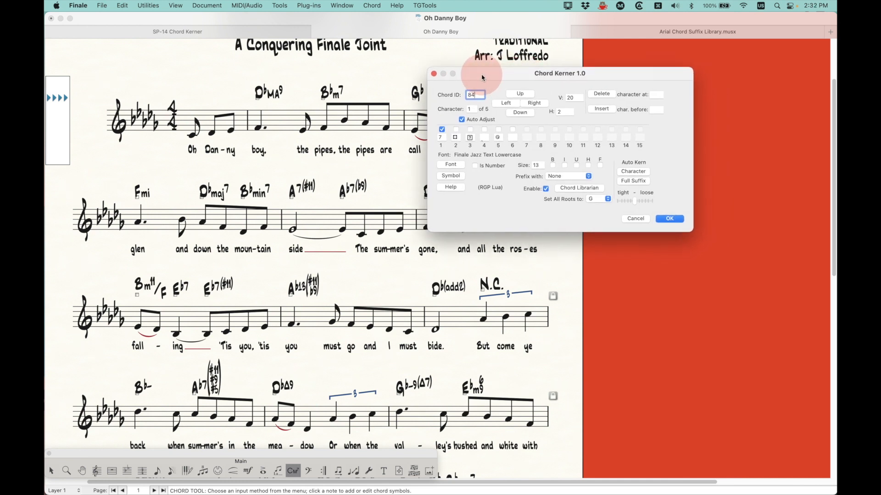
Step through suffix characters 2 to 4, view the fourth's Finale Jazz symbol keeping Chord 11 selected, and cancel the Chord Kerner
{"action": "left_click", "coordinate": [456, 130]}
{"action": "left_click", "coordinate": [470, 130]}
{"action": "left_click", "coordinate": [484, 130]}
{"action": "left_click", "coordinate": [451, 176]}
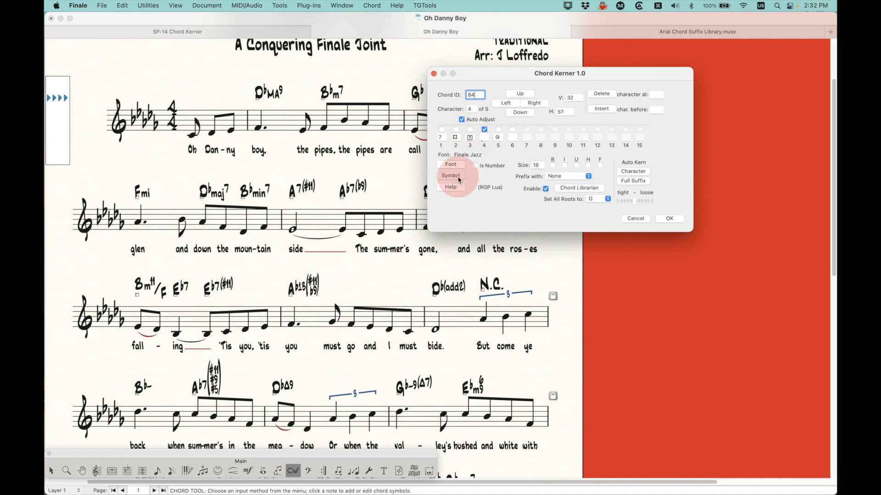
{"action": "left_click", "coordinate": [694, 328]}
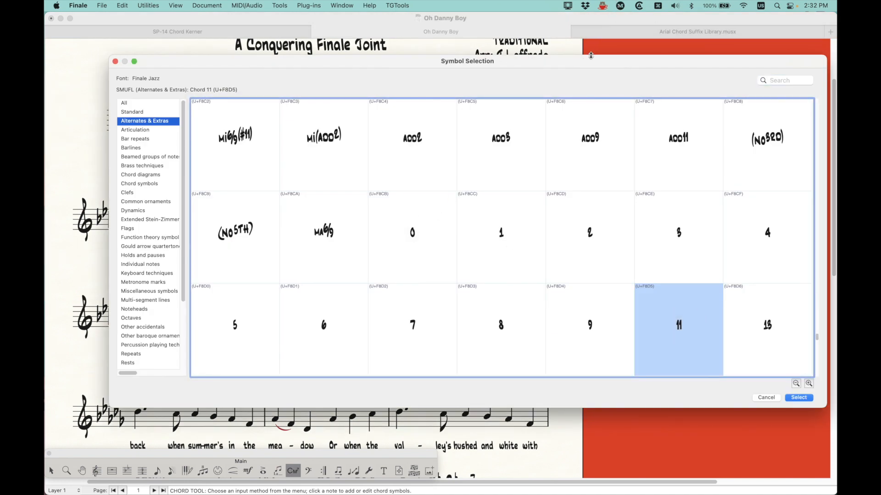
{"action": "left_click_drag", "start_coordinate": [588, 61], "coordinate": [572, 52]}
{"action": "scroll", "coordinate": [503, 243], "scroll_direction": "down", "scroll_amount": 2}
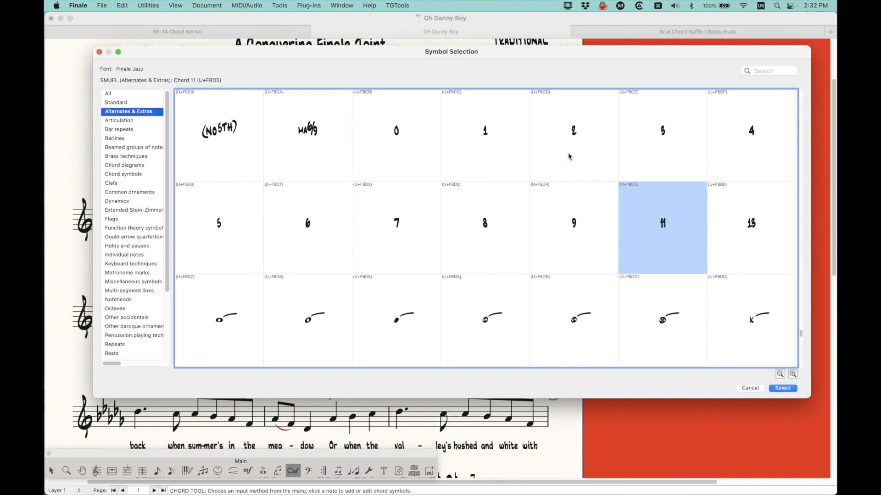
{"action": "left_click", "coordinate": [782, 389]}
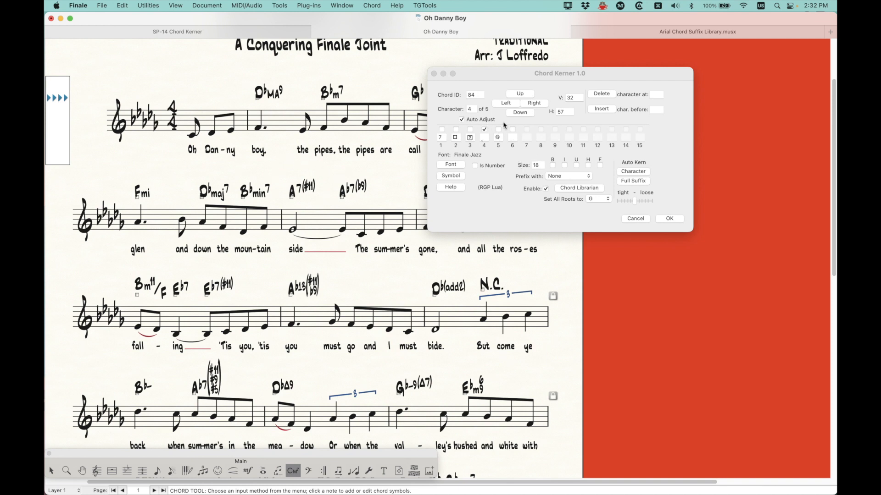
{"action": "left_click", "coordinate": [636, 218]}
Examine the chord symbols throughout the Oh Danny Boy lead sheet, including a reduced page view, and switch to the Selection tool
{"action": "scroll", "coordinate": [402, 301], "scroll_direction": "up", "scroll_amount": 5}
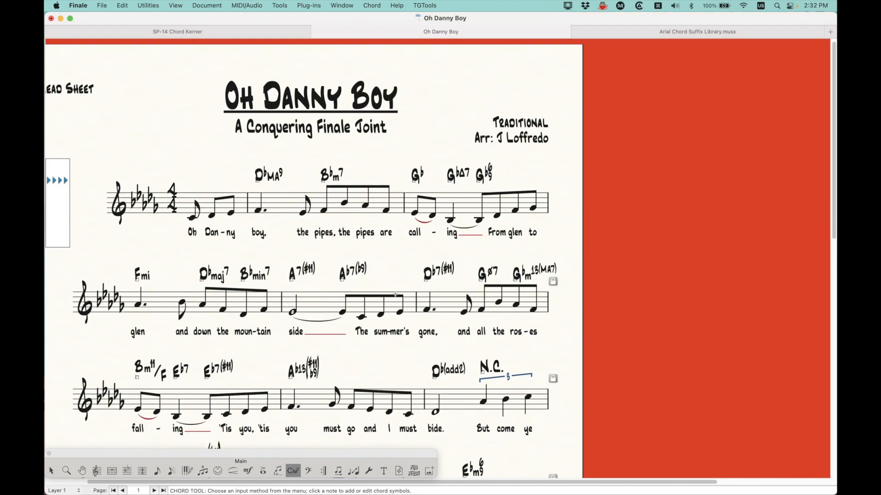
{"action": "scroll", "coordinate": [307, 302], "scroll_direction": "down", "scroll_amount": 1}
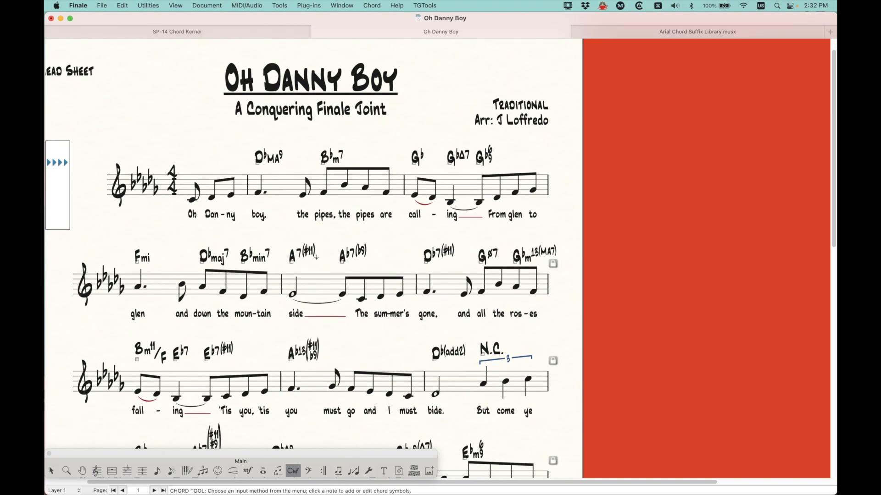
{"action": "scroll", "coordinate": [309, 266], "scroll_direction": "down", "scroll_amount": 2}
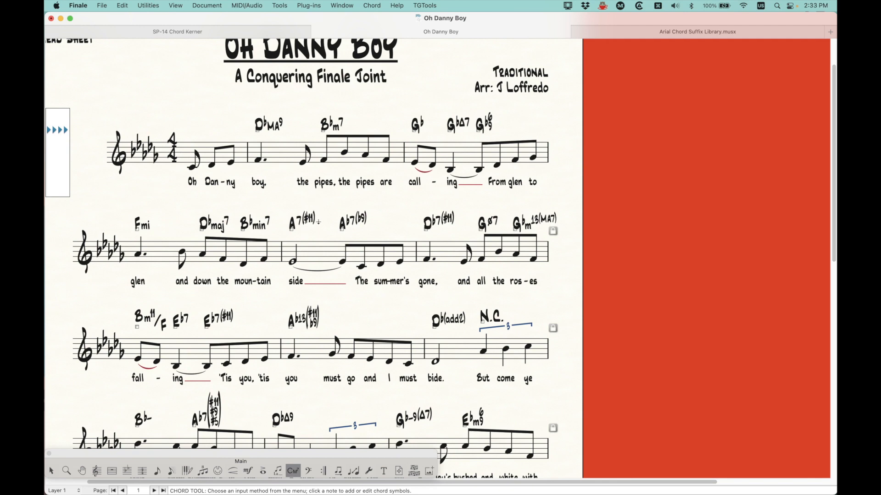
{"action": "scroll", "coordinate": [322, 352], "scroll_direction": "down", "scroll_amount": 4}
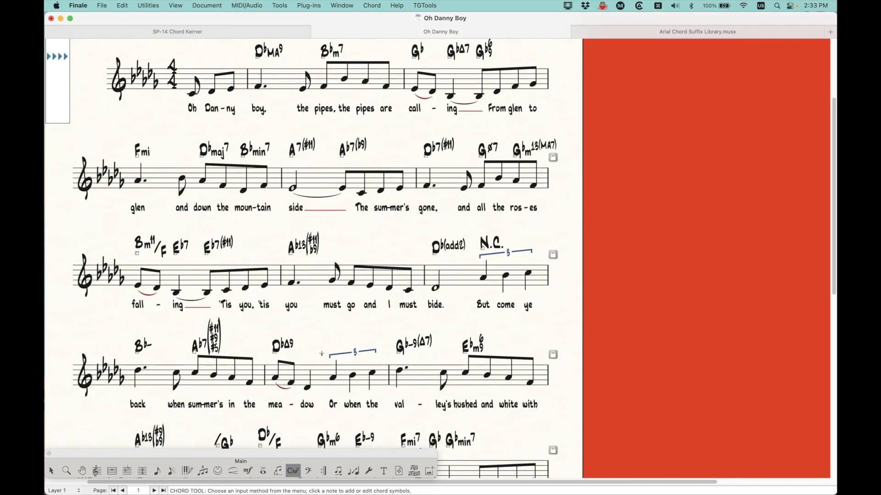
{"action": "scroll", "coordinate": [314, 268], "scroll_direction": "down", "scroll_amount": 1}
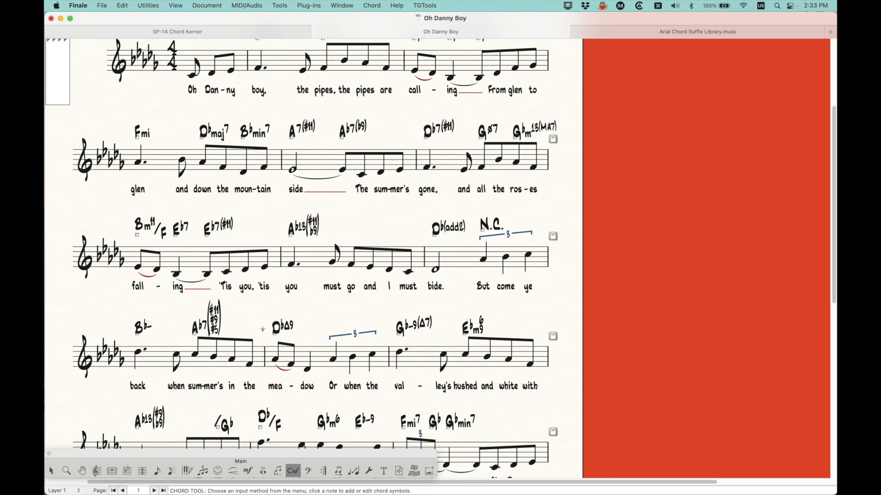
{"action": "scroll", "coordinate": [263, 330], "scroll_direction": "up", "scroll_amount": 5}
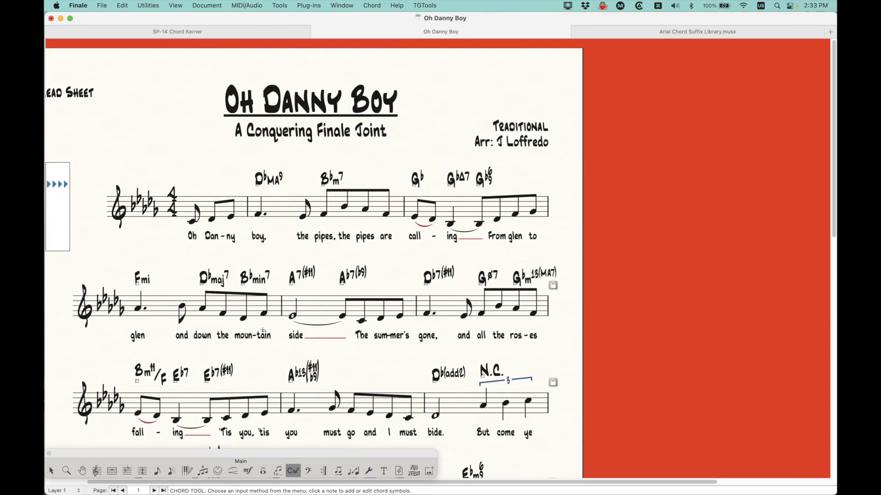
{"action": "key", "text": "super"}
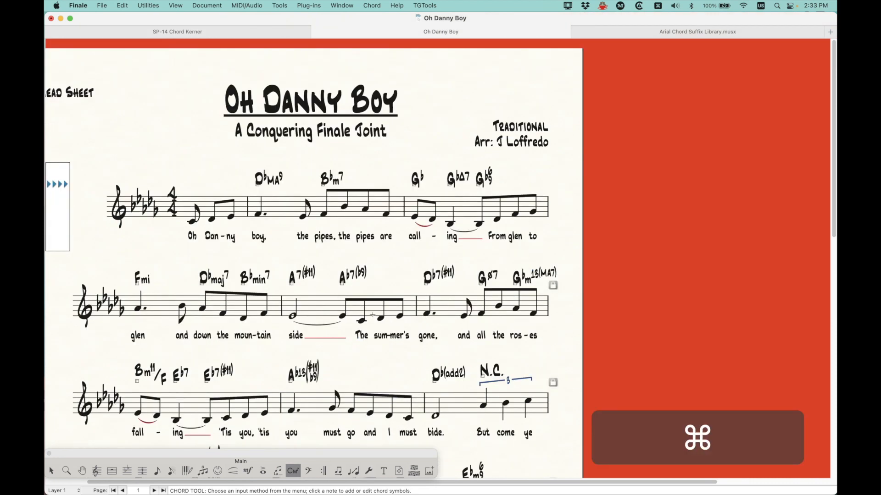
{"action": "key", "text": "super+minus"}
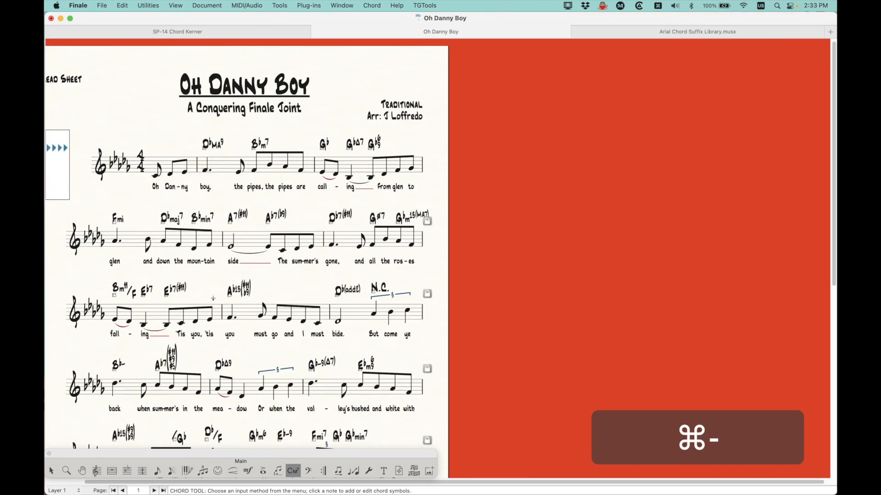
{"action": "key", "text": "super+minus"}
{"action": "left_click", "coordinate": [51, 471]}
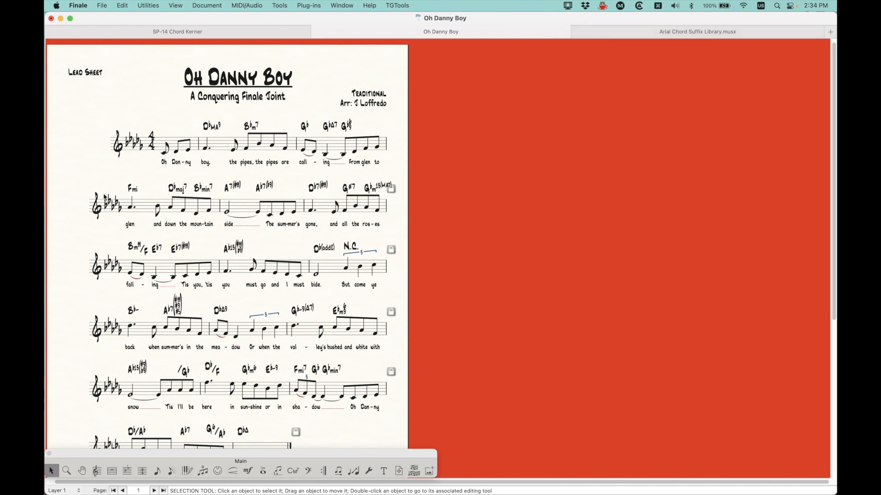
Switch to the Arial Chord Suffix Library document and examine the chord suffixes in its first two systems up close
{"action": "left_click", "coordinate": [636, 32]}
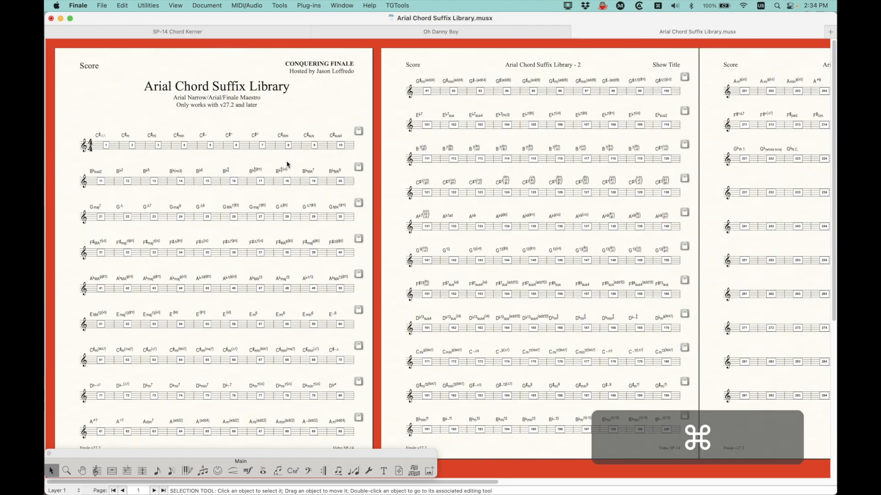
{"action": "key", "text": "super+equal"}
{"action": "key", "text": "super+equal"}
{"action": "key", "text": "super+equal"}
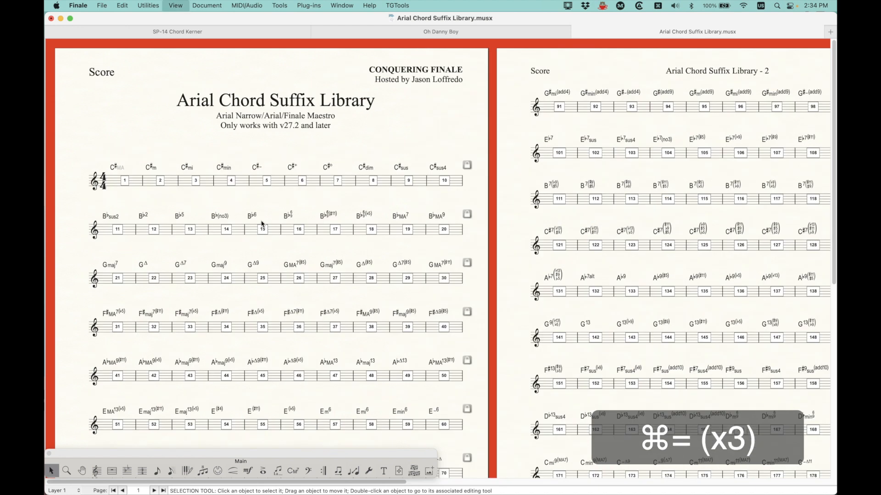
{"action": "key", "text": "super+equal"}
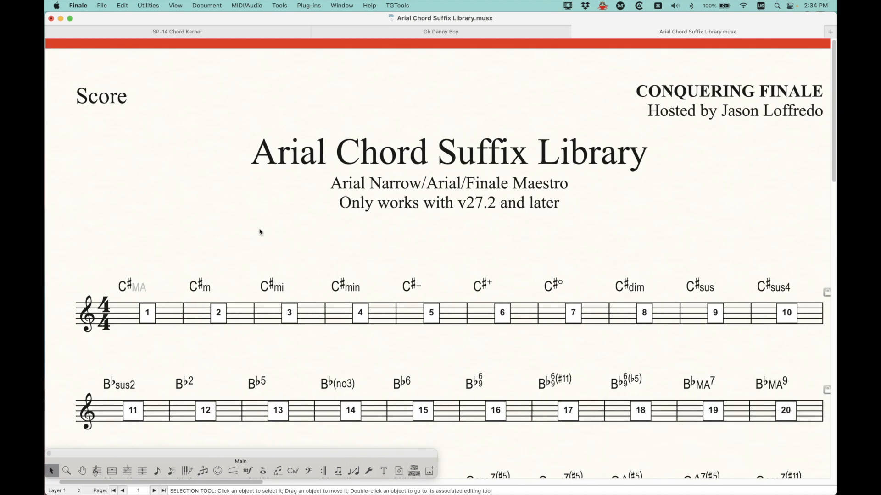
{"action": "scroll", "coordinate": [296, 261], "scroll_direction": "right", "scroll_amount": 2}
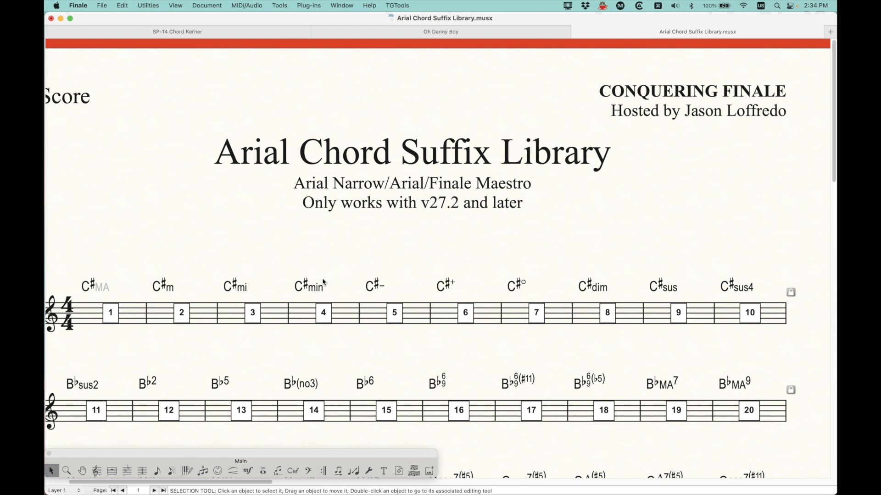
Open the suffix selection for the C♯min chord in measure 4 and examine the Arial suffix library from MA through N.C
{"action": "right_click", "coordinate": [317, 288]}
{"action": "left_click", "coordinate": [342, 308]}
{"action": "left_click", "coordinate": [421, 278]}
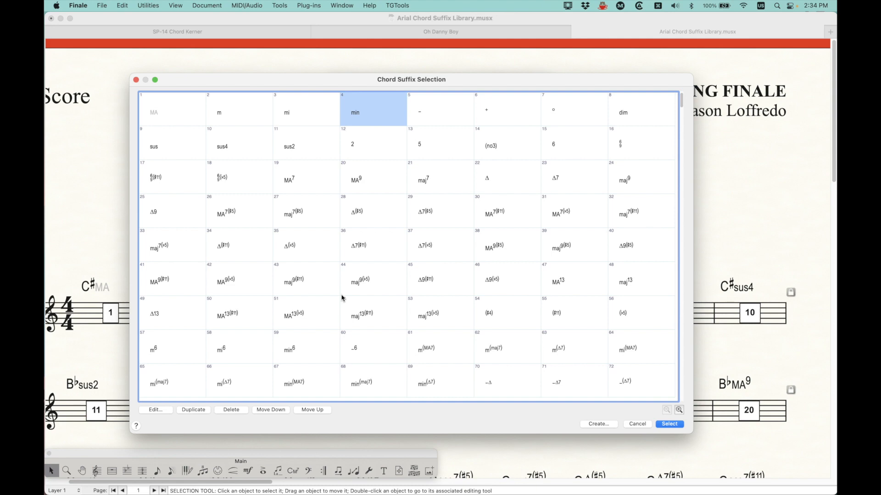
{"action": "scroll", "coordinate": [342, 297], "scroll_direction": "down", "scroll_amount": 10}
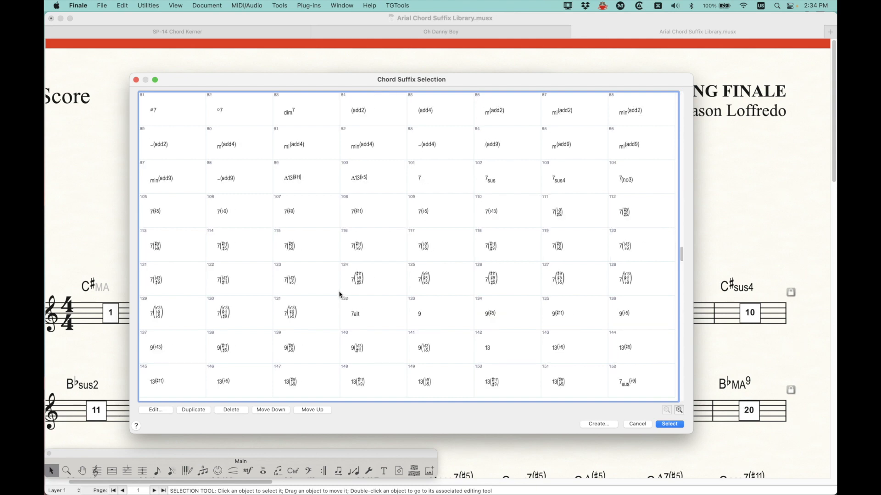
{"action": "scroll", "coordinate": [340, 294], "scroll_direction": "down", "scroll_amount": 10}
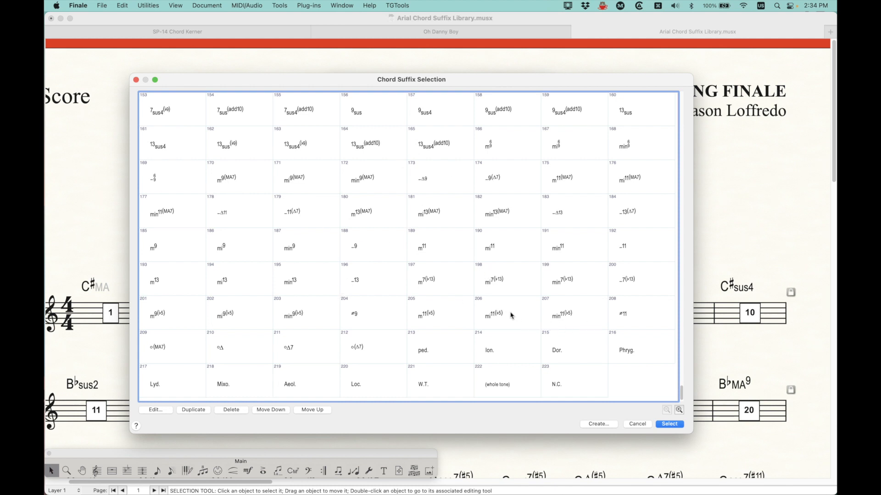
{"action": "left_click", "coordinate": [577, 380]}
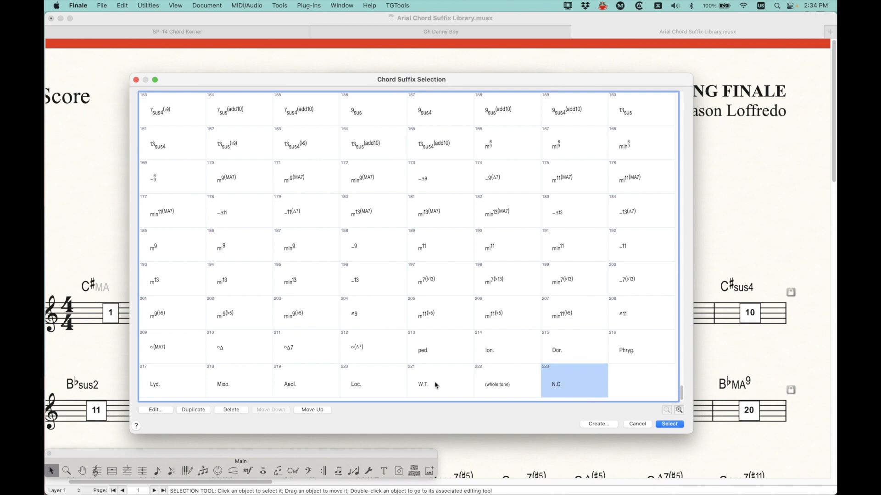
{"action": "scroll", "coordinate": [412, 341], "scroll_direction": "up", "scroll_amount": 4}
{"action": "scroll", "coordinate": [411, 342], "scroll_direction": "up", "scroll_amount": 12}
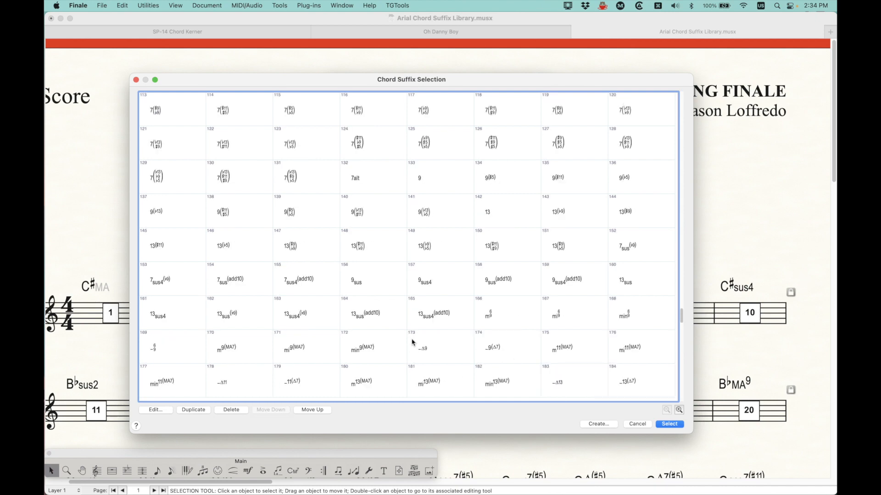
{"action": "scroll", "coordinate": [411, 342], "scroll_direction": "up", "scroll_amount": 3}
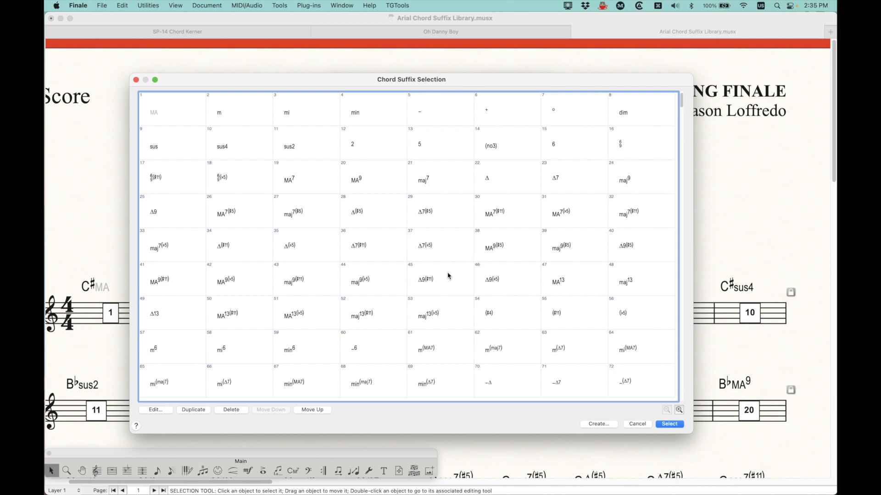
{"action": "scroll", "coordinate": [448, 275], "scroll_direction": "down", "scroll_amount": 2}
{"action": "scroll", "coordinate": [447, 279], "scroll_direction": "up", "scroll_amount": 2}
{"action": "scroll", "coordinate": [446, 278], "scroll_direction": "down", "scroll_amount": 19}
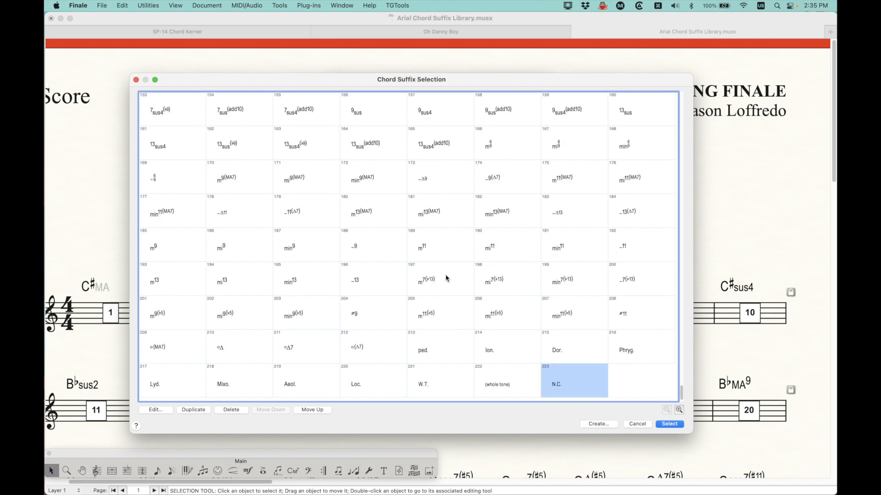
Cancel the suffix selection and the chord definition for the C♯min chord in measure 4
{"action": "left_click", "coordinate": [636, 424]}
{"action": "left_click", "coordinate": [541, 121]}
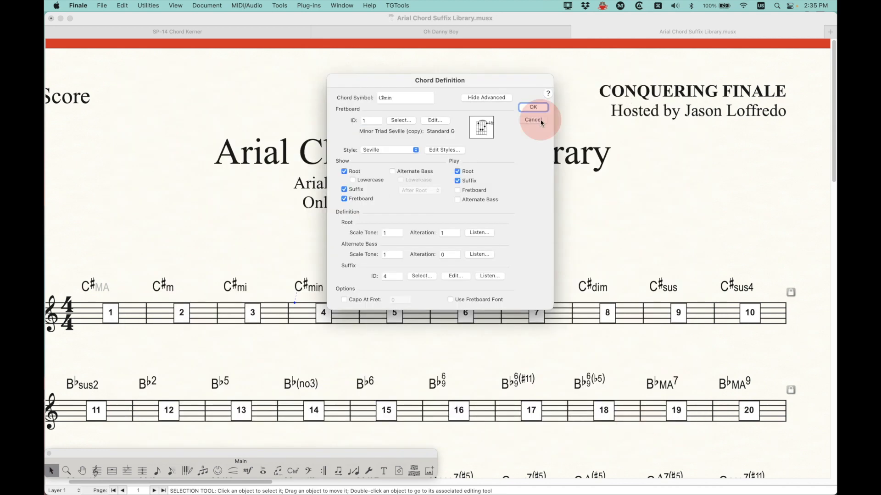
{"action": "left_click", "coordinate": [144, 154]}
Look over all three pages of the Arial Chord Suffix Library at reduced size, returning to a close view of page 1
{"action": "key", "text": "super+minus"}
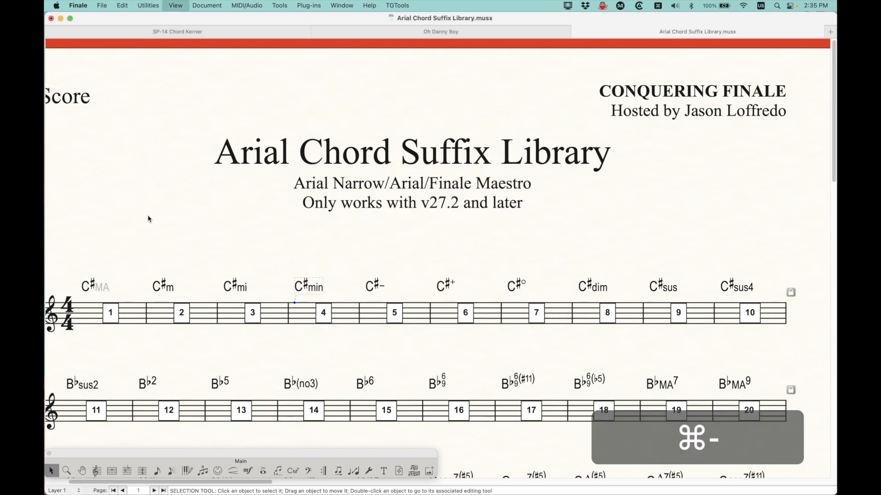
{"action": "key", "text": "super+minus"}
{"action": "key", "text": "super+minus"}
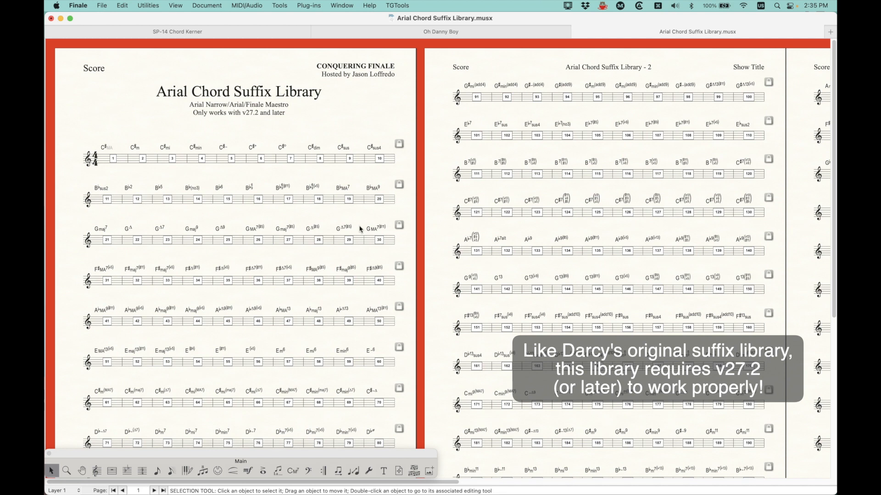
{"action": "scroll", "coordinate": [370, 234], "scroll_direction": "right", "scroll_amount": 2}
{"action": "scroll", "coordinate": [371, 234], "scroll_direction": "right", "scroll_amount": 10}
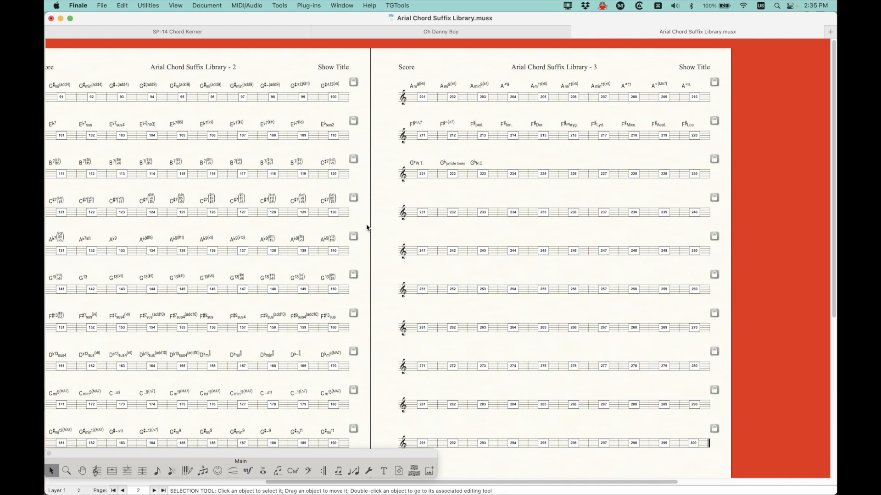
{"action": "scroll", "coordinate": [367, 228], "scroll_direction": "left", "scroll_amount": 10}
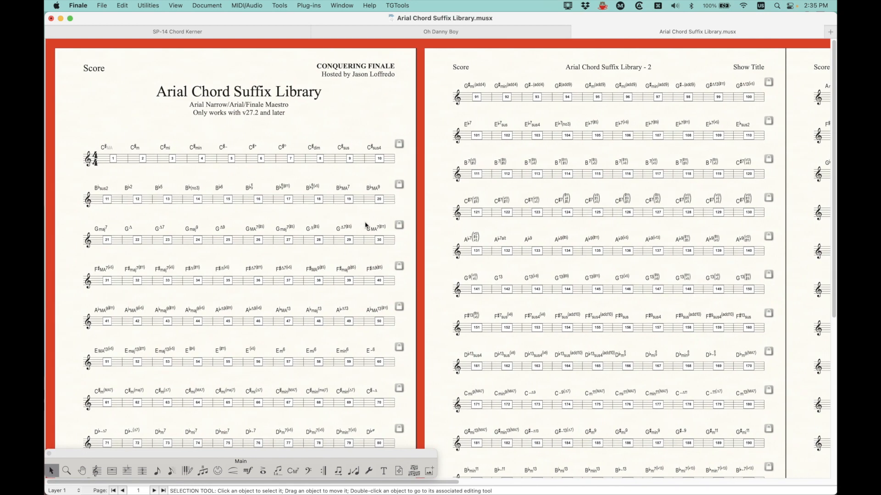
{"action": "key", "text": "super+equal"}
{"action": "key", "text": "super+equal"}
{"action": "key", "text": "super+equal"}
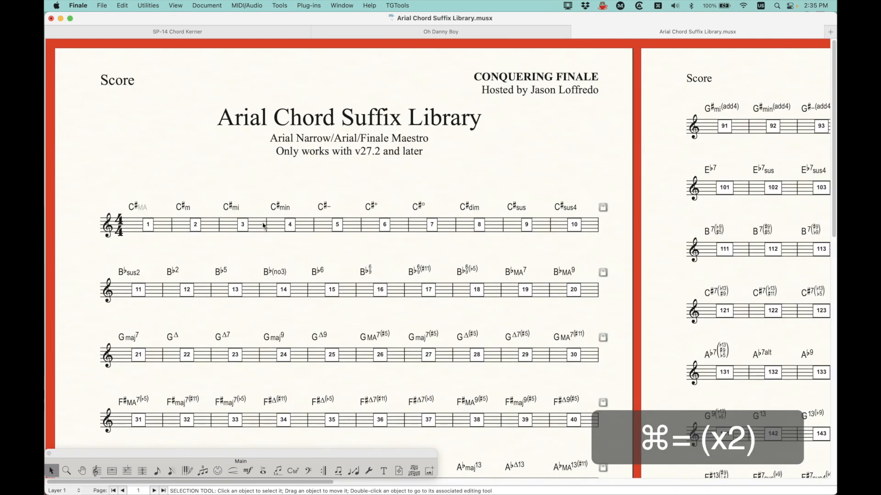
{"action": "scroll", "coordinate": [259, 239], "scroll_direction": "down", "scroll_amount": 2}
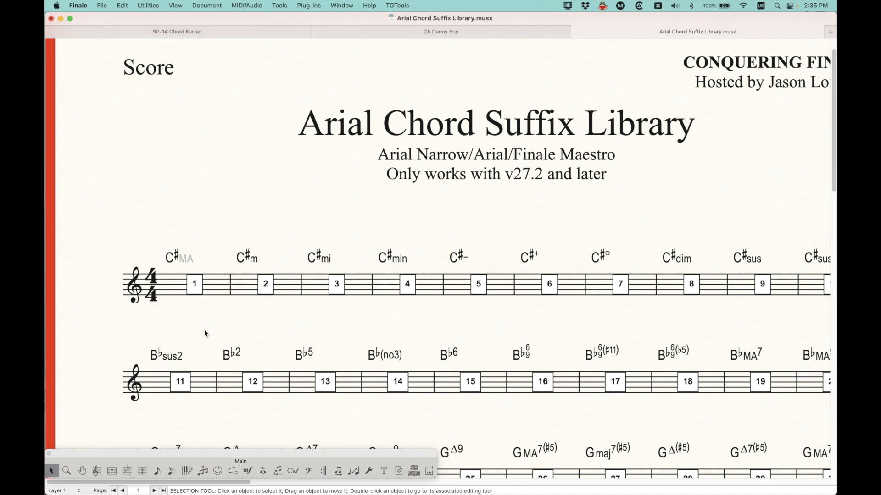
Open the document's font options and check the chord Symbol, Suffix and Alteration fonts, returning the selection to Symbol
{"action": "key", "text": "alt+super+a"}
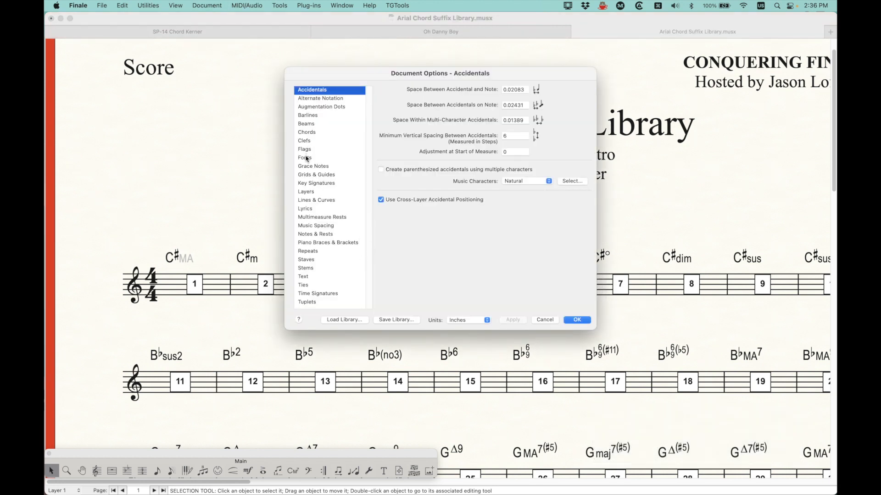
{"action": "left_click", "coordinate": [306, 158]}
{"action": "left_click", "coordinate": [444, 158]}
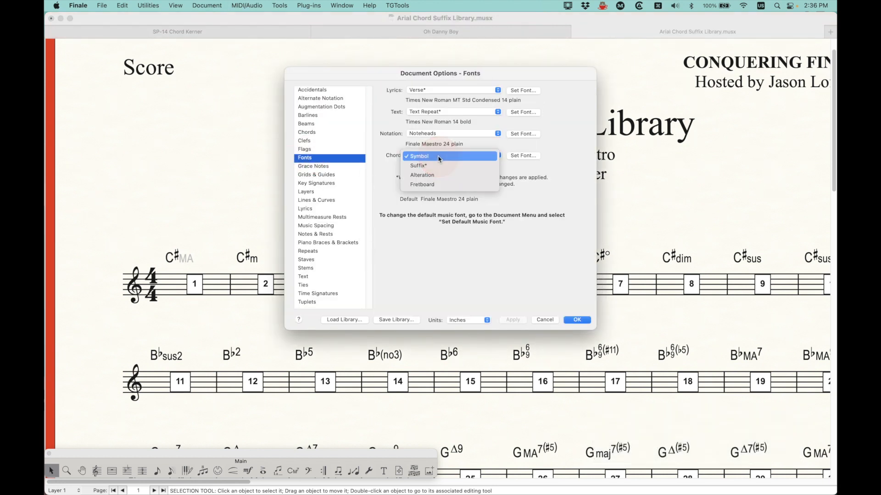
{"action": "left_click", "coordinate": [393, 169]}
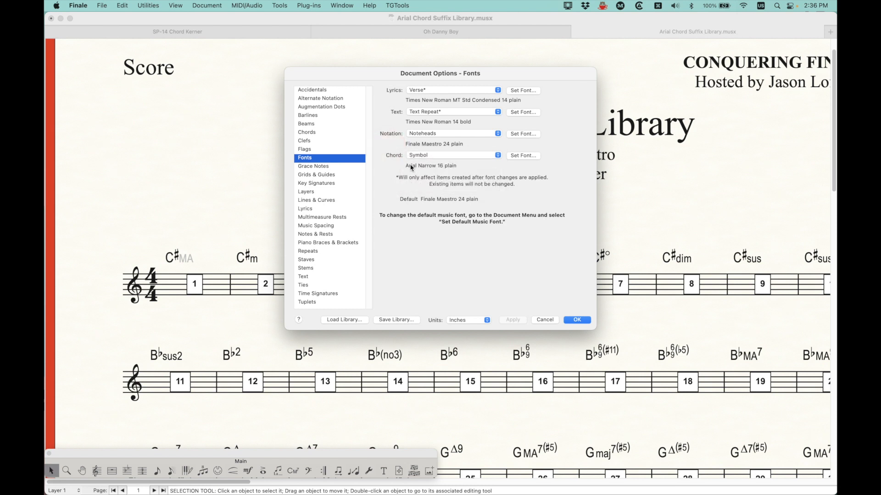
{"action": "left_click", "coordinate": [440, 155]}
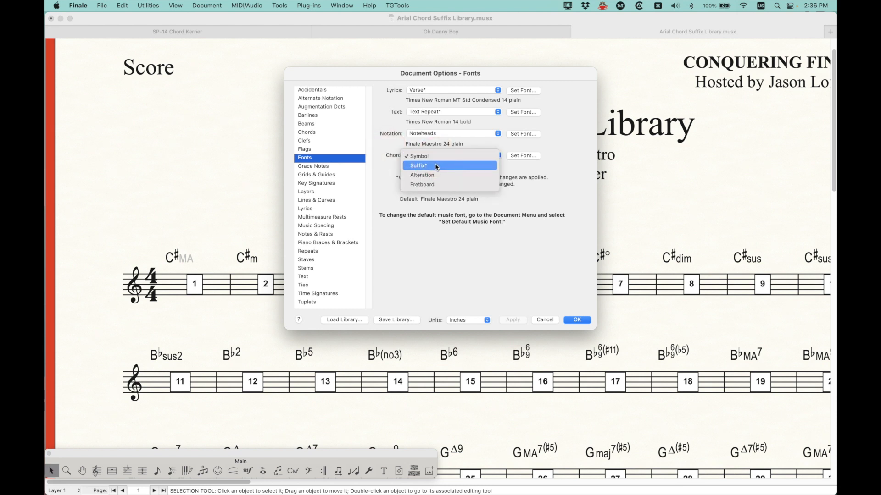
{"action": "left_click", "coordinate": [422, 165]}
{"action": "left_click", "coordinate": [447, 156]}
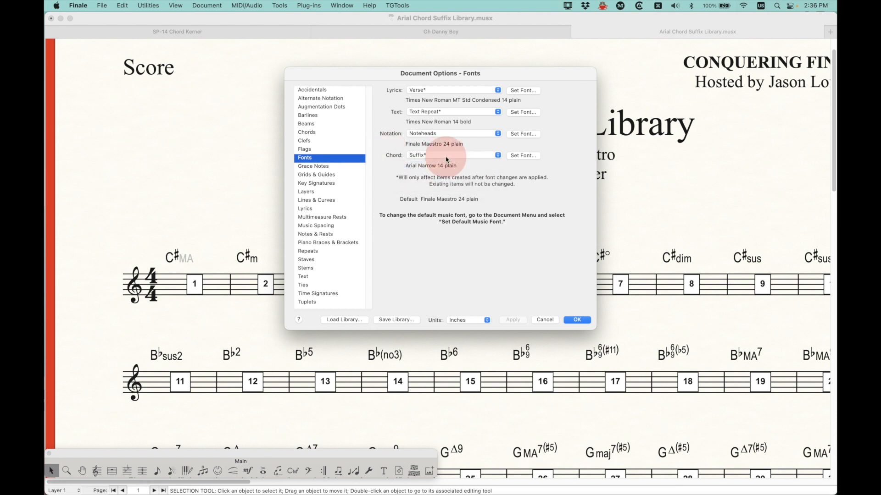
{"action": "left_click", "coordinate": [441, 164]}
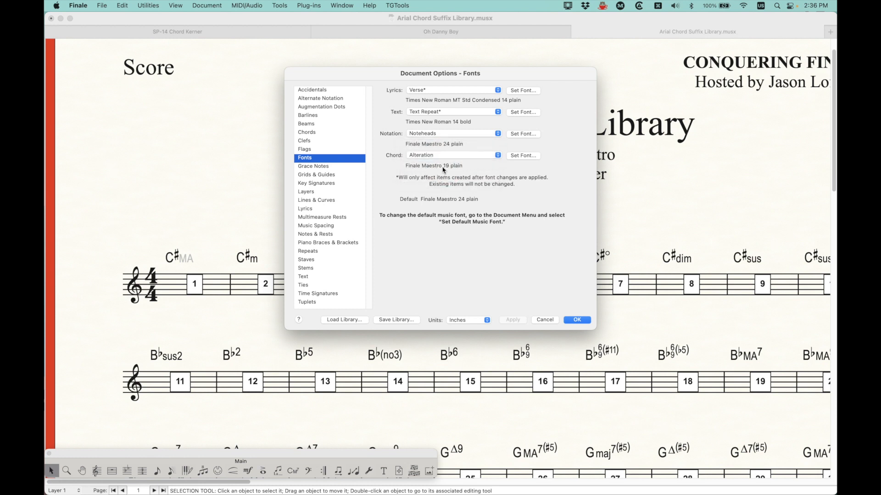
{"action": "left_click", "coordinate": [440, 156]}
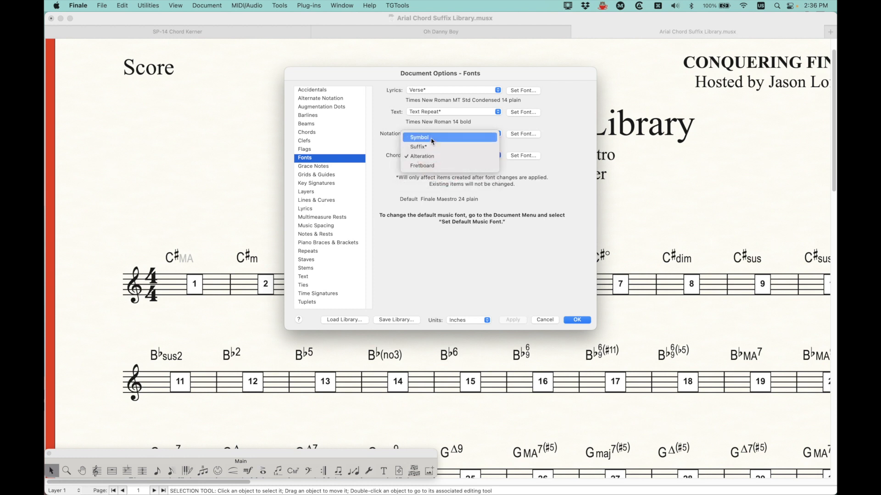
{"action": "left_click", "coordinate": [431, 138]}
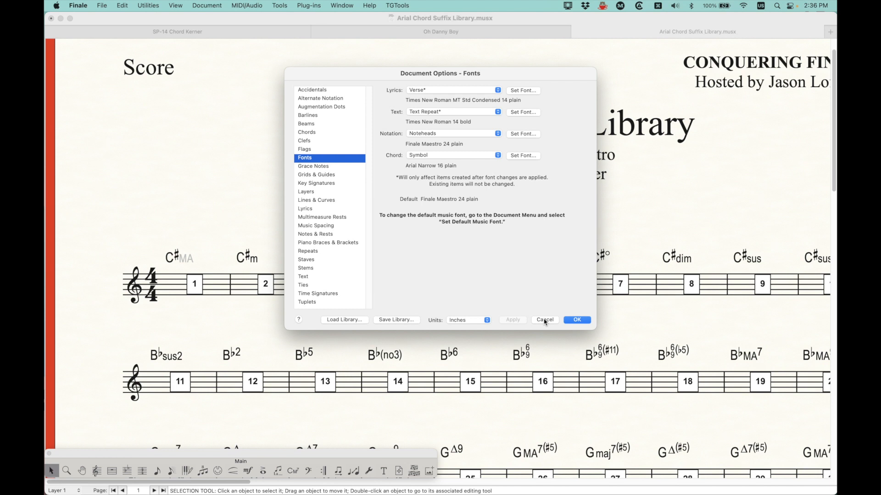
Recheck the chord Suffix and Symbol fonts and cancel the document options
{"action": "left_click", "coordinate": [436, 155]}
{"action": "left_click", "coordinate": [436, 166]}
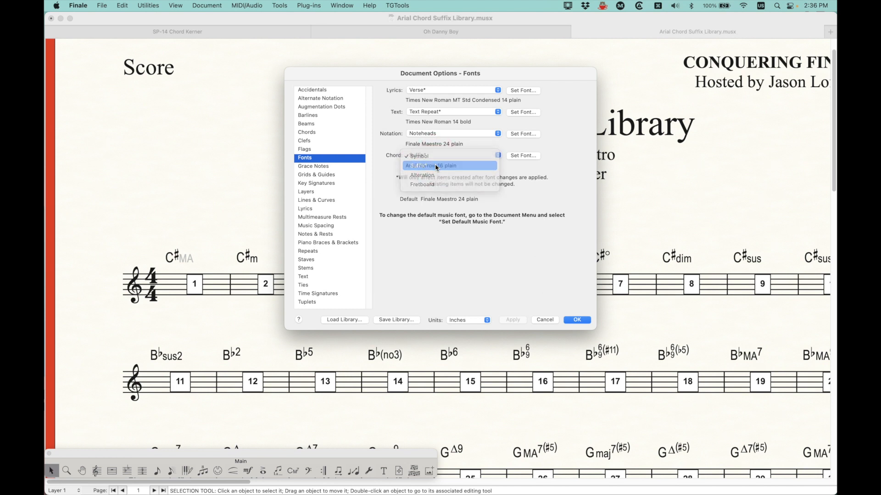
{"action": "left_click", "coordinate": [424, 159]}
{"action": "left_click", "coordinate": [427, 144]}
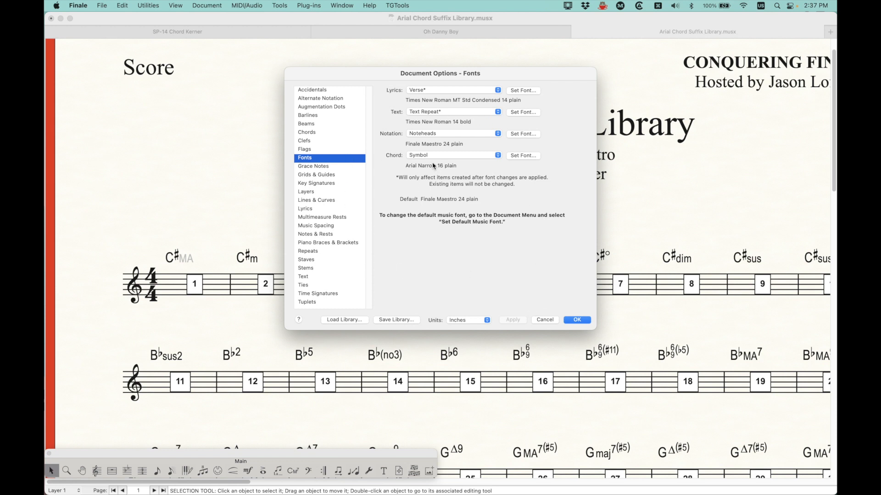
{"action": "left_click", "coordinate": [545, 320]}
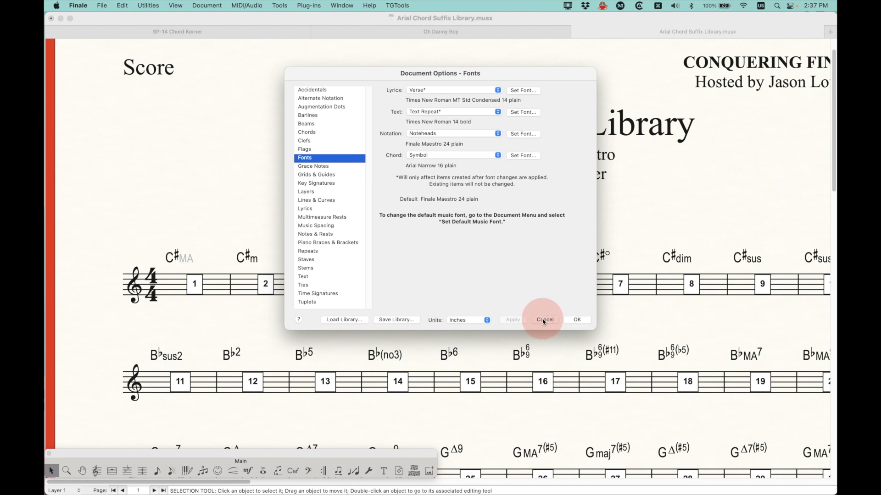
Review the first chord systems, and apply a 90% scale to all chords in the document's chord options
{"action": "scroll", "coordinate": [338, 329], "scroll_direction": "down", "scroll_amount": 5}
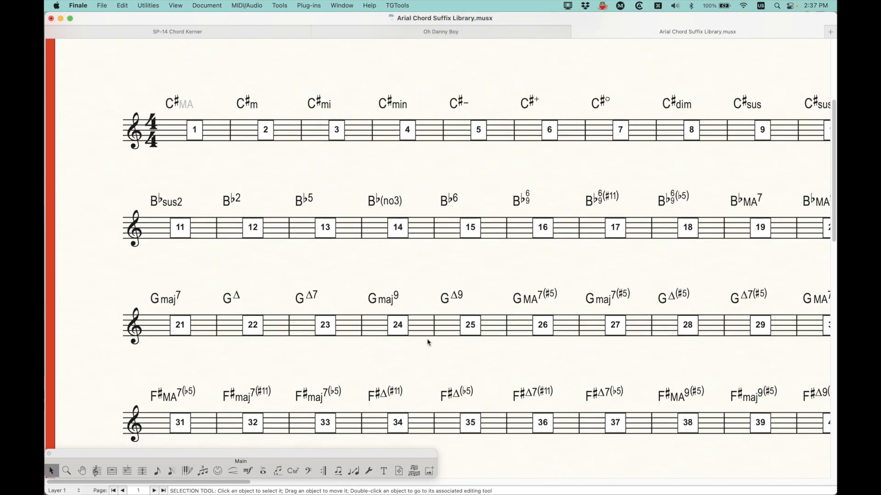
{"action": "scroll", "coordinate": [427, 341], "scroll_direction": "down", "scroll_amount": 2}
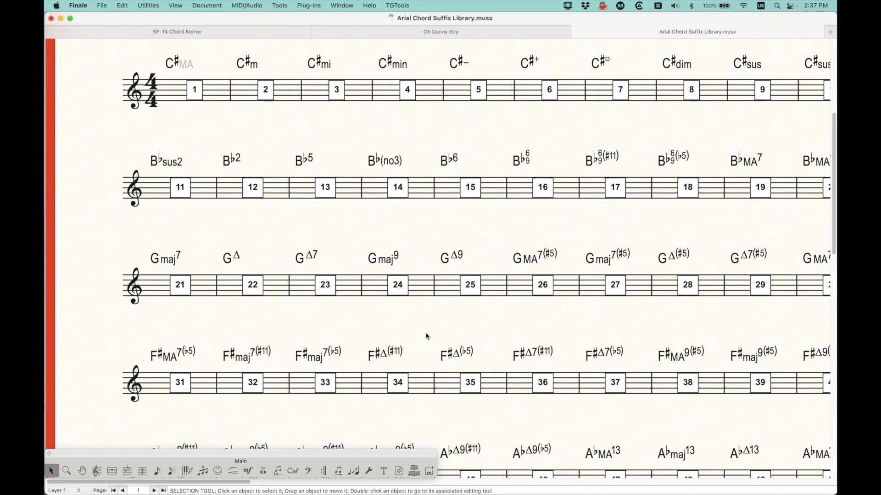
{"action": "scroll", "coordinate": [426, 336], "scroll_direction": "down", "scroll_amount": 4}
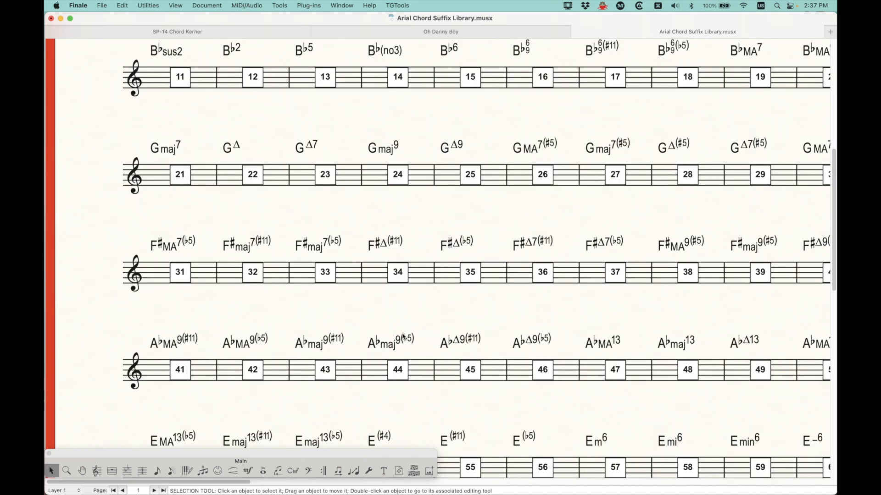
{"action": "scroll", "coordinate": [404, 337], "scroll_direction": "up", "scroll_amount": 12}
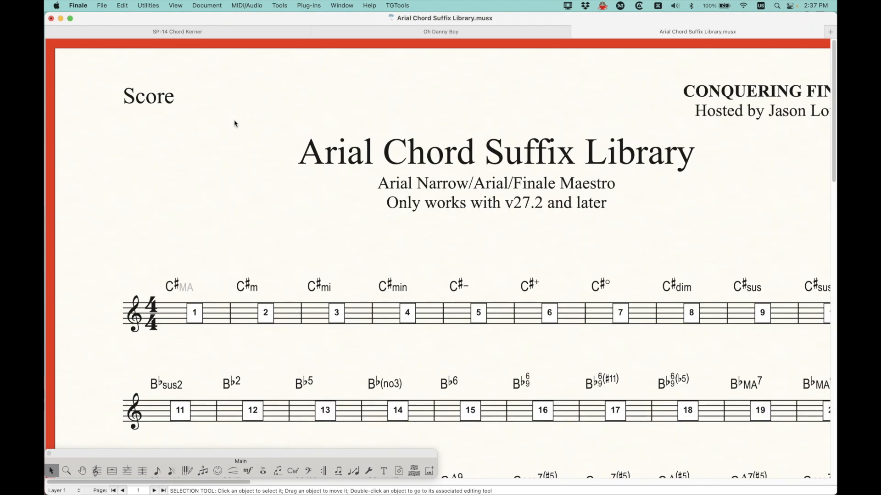
{"action": "left_click", "coordinate": [207, 5]}
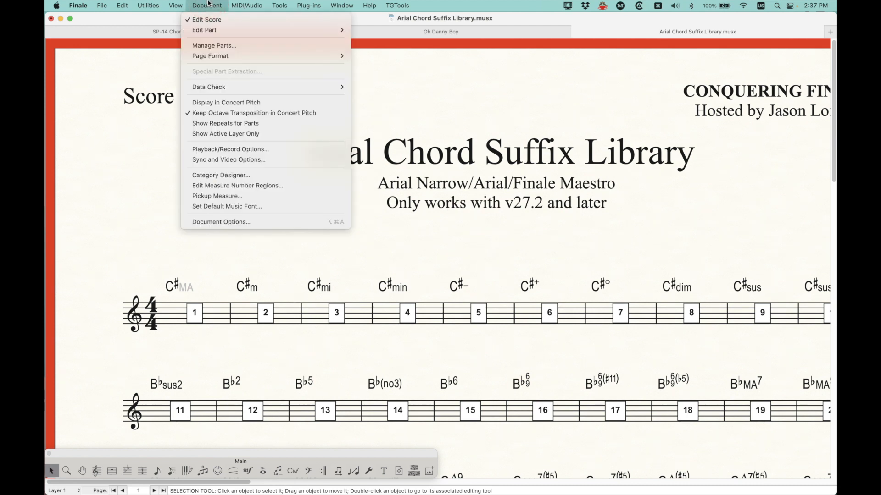
{"action": "left_click", "coordinate": [218, 222]}
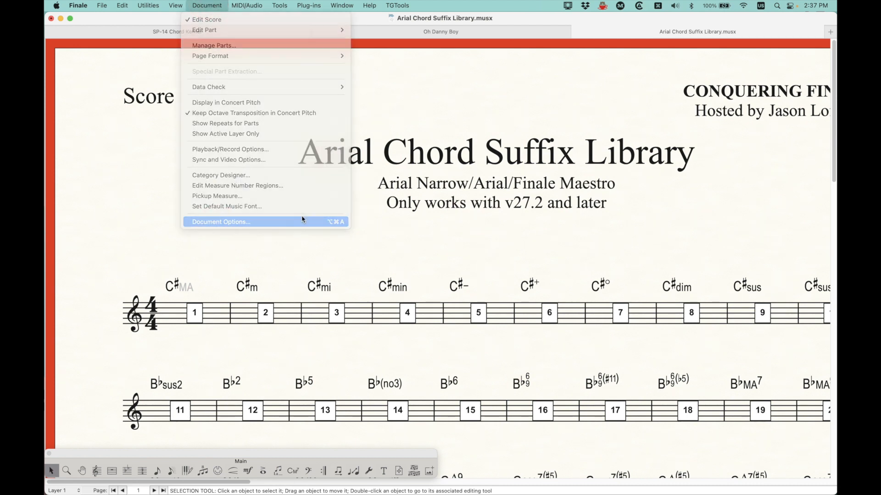
{"action": "left_click", "coordinate": [312, 132]}
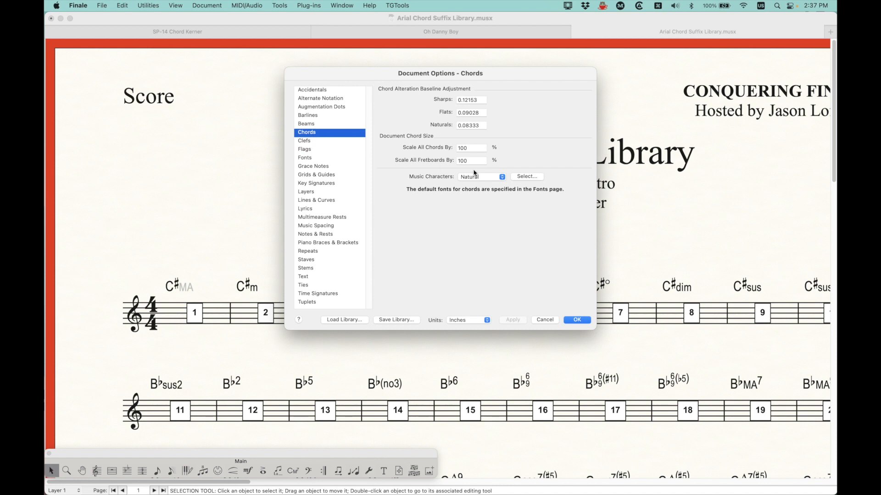
{"action": "double_click", "coordinate": [473, 147]}
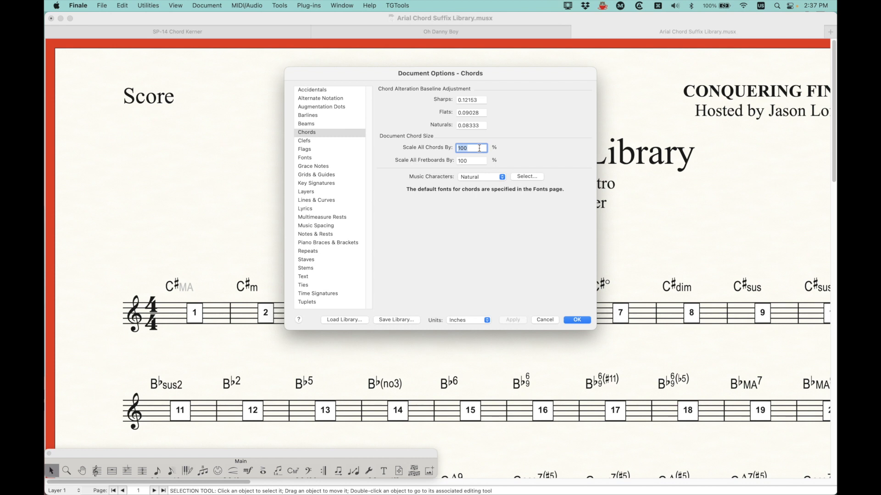
{"action": "type", "text": "90"}
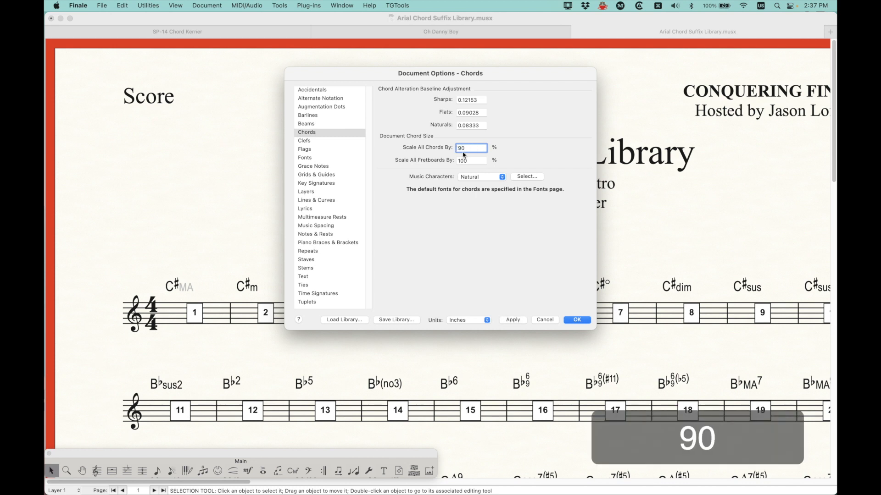
{"action": "left_click", "coordinate": [512, 320]}
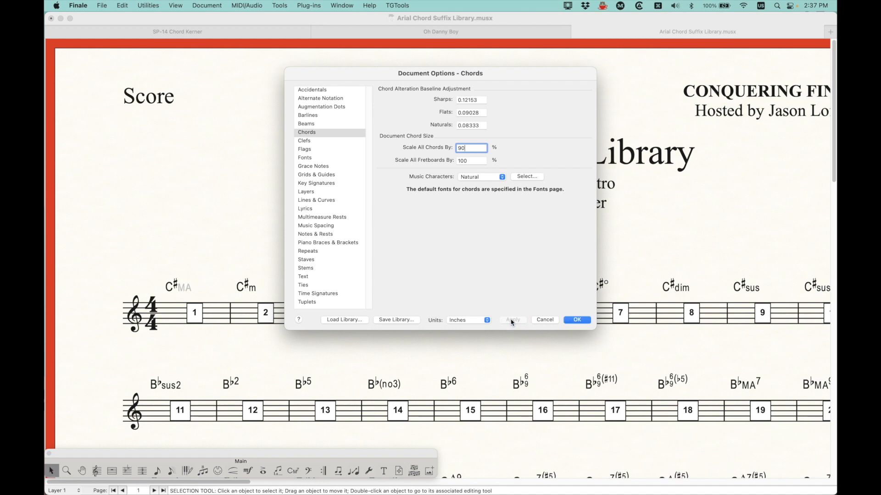
Move the document options clear of the chord symbols and apply a 105% scale to all chords
{"action": "left_click_drag", "start_coordinate": [443, 75], "coordinate": [625, 45]}
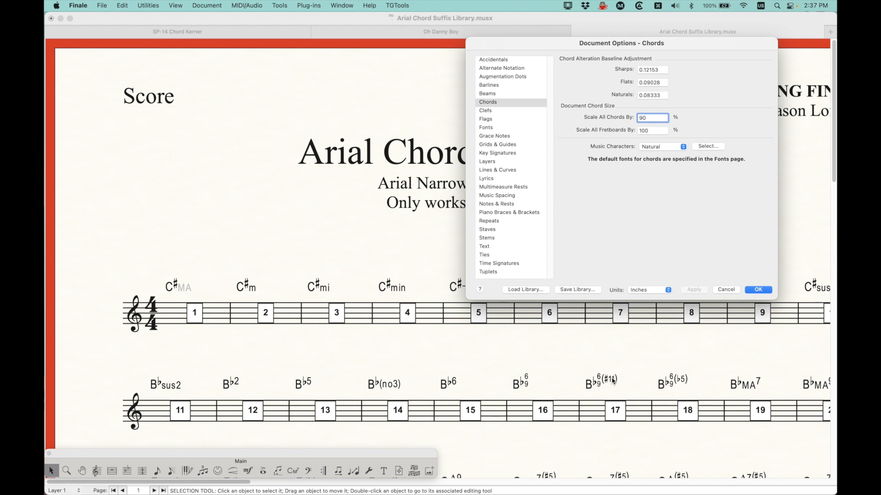
{"action": "left_click_drag", "start_coordinate": [680, 39], "coordinate": [566, 31]}
{"action": "double_click", "coordinate": [543, 109]}
{"action": "type", "text": "105"}
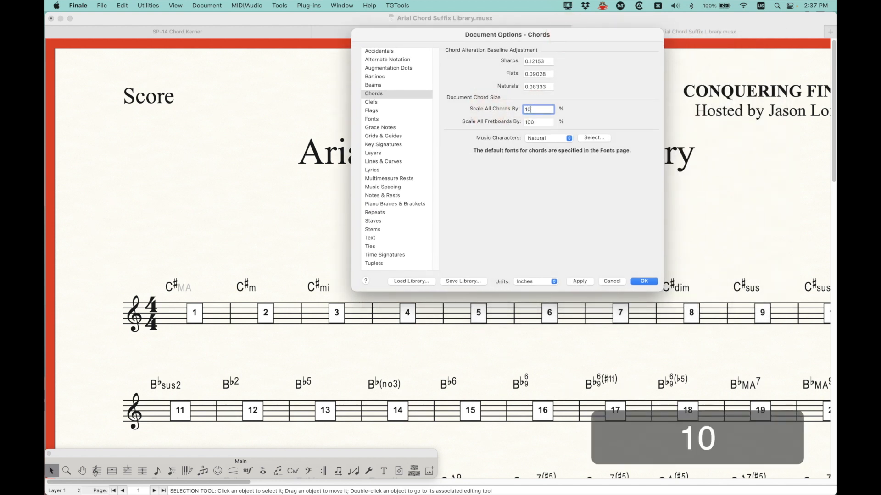
{"action": "left_click", "coordinate": [580, 281]}
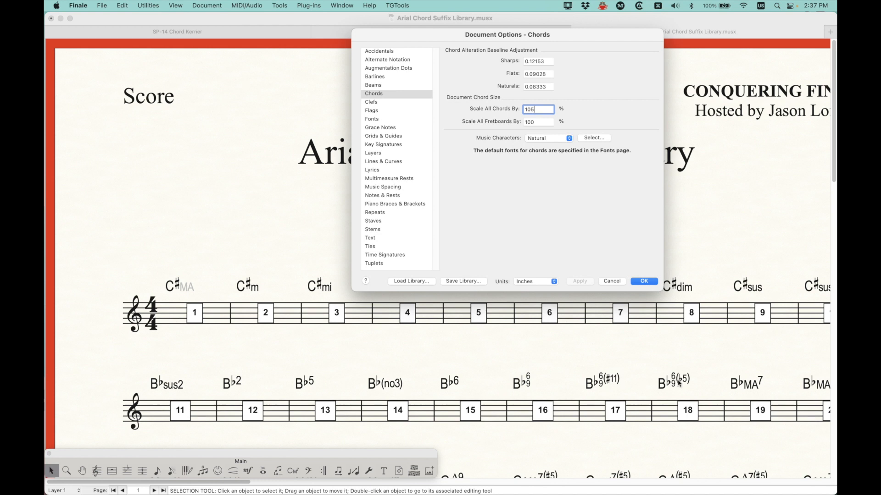
Reset the scale of all chords to 100% and apply it
{"action": "double_click", "coordinate": [537, 109]}
{"action": "type", "text": "100"}
{"action": "left_click", "coordinate": [579, 281]}
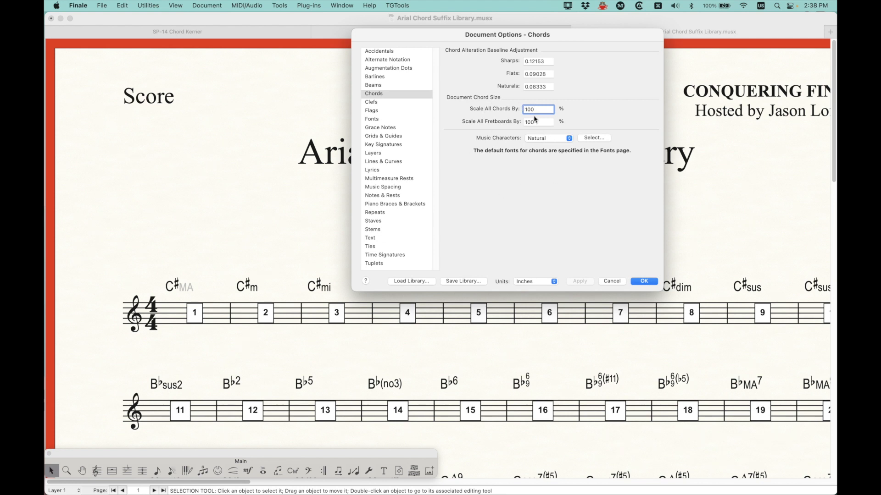
Examine the chord alteration baseline adjustment values for sharps, flats and naturals
{"action": "left_click", "coordinate": [547, 61]}
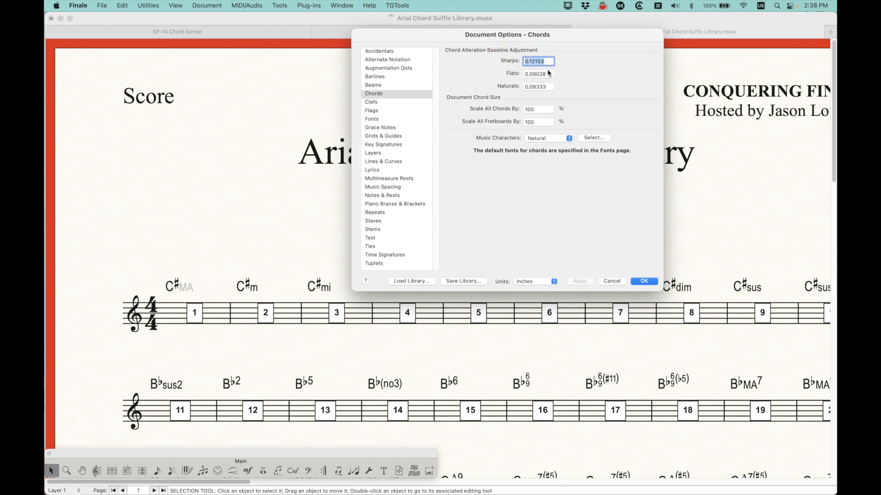
{"action": "left_click_drag", "start_coordinate": [548, 74], "coordinate": [505, 86]}
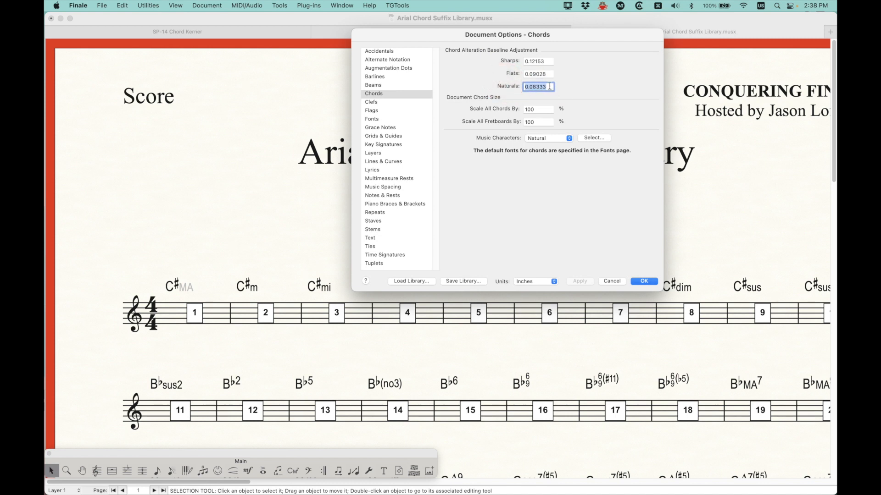
{"action": "left_click", "coordinate": [545, 61]}
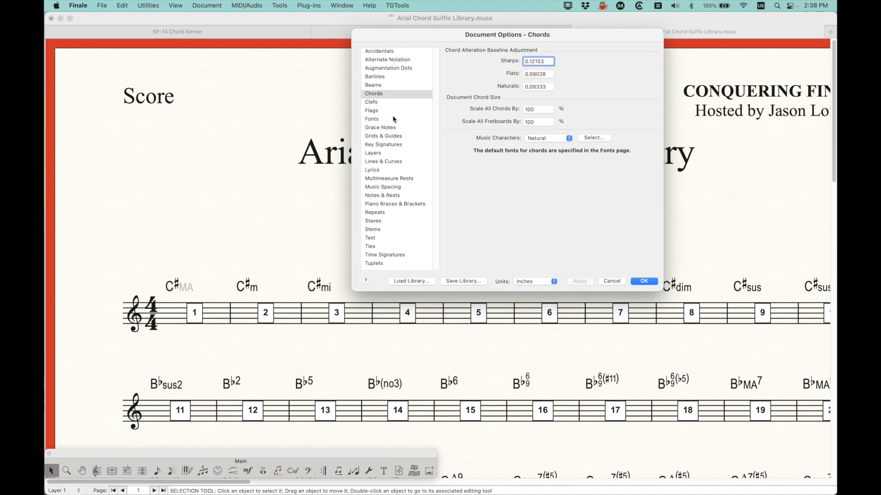
Check the document's default font for chord symbols, and close the document options without changing anything
{"action": "left_click", "coordinate": [385, 119]}
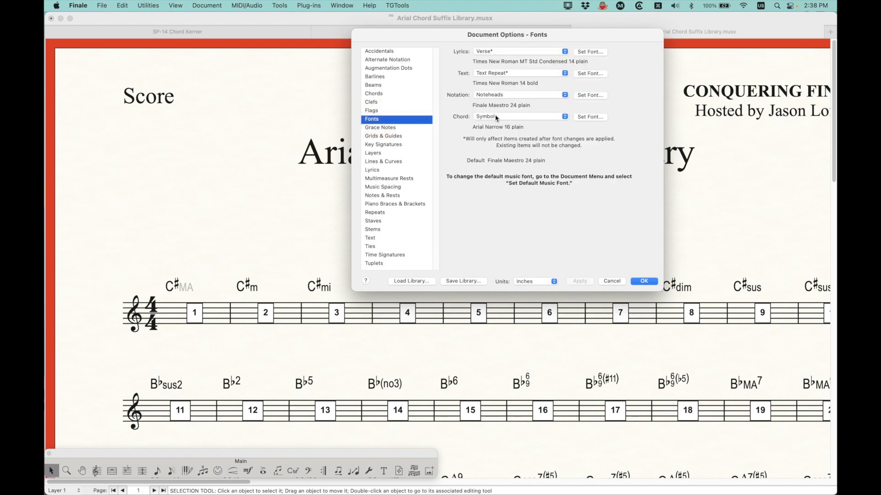
{"action": "left_click", "coordinate": [492, 116]}
{"action": "left_click", "coordinate": [455, 109]}
{"action": "left_click", "coordinate": [610, 281]}
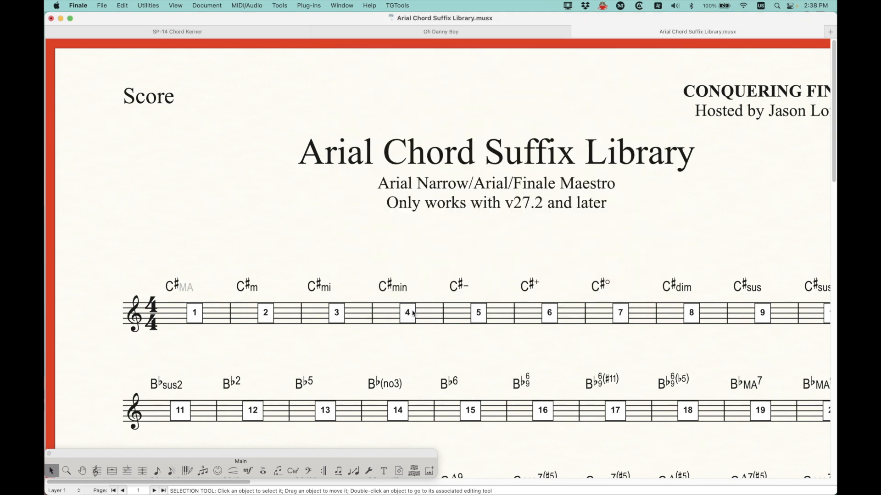
Look over the chord suffixes across the pages of the Arial Chord Suffix Library
{"action": "scroll", "coordinate": [469, 312], "scroll_direction": "down", "scroll_amount": 5}
{"action": "scroll", "coordinate": [469, 313], "scroll_direction": "down", "scroll_amount": 6}
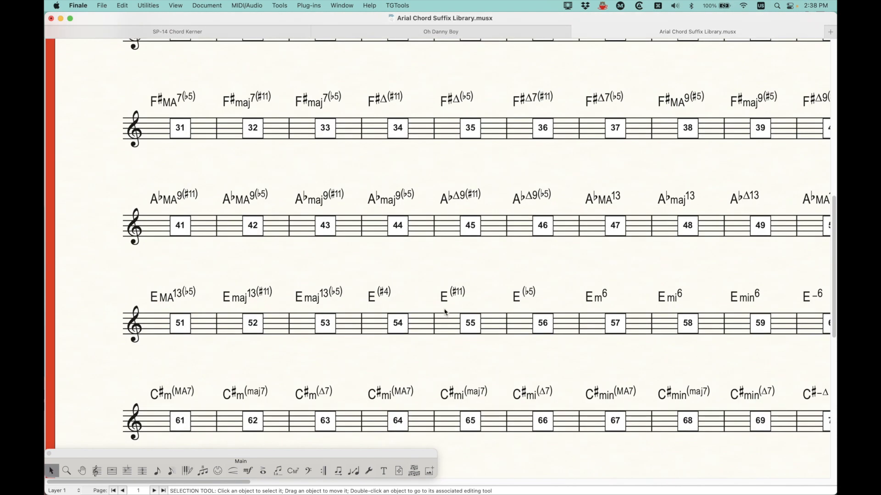
{"action": "scroll", "coordinate": [440, 313], "scroll_direction": "right", "scroll_amount": 2}
{"action": "scroll", "coordinate": [441, 313], "scroll_direction": "right", "scroll_amount": 3}
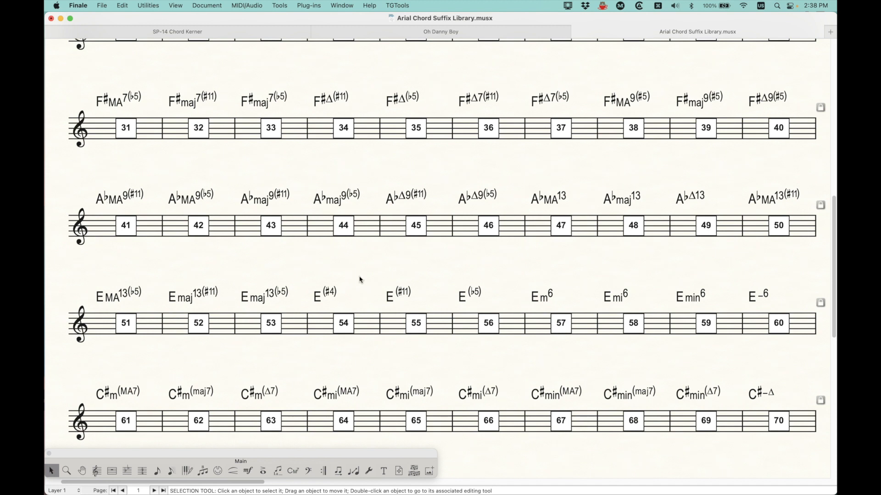
{"action": "key", "text": "super+minus"}
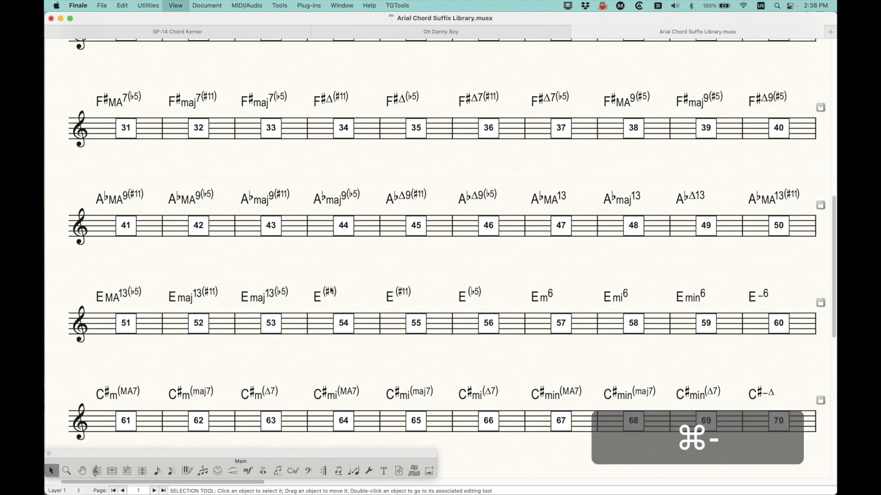
{"action": "key", "text": "super+minus"}
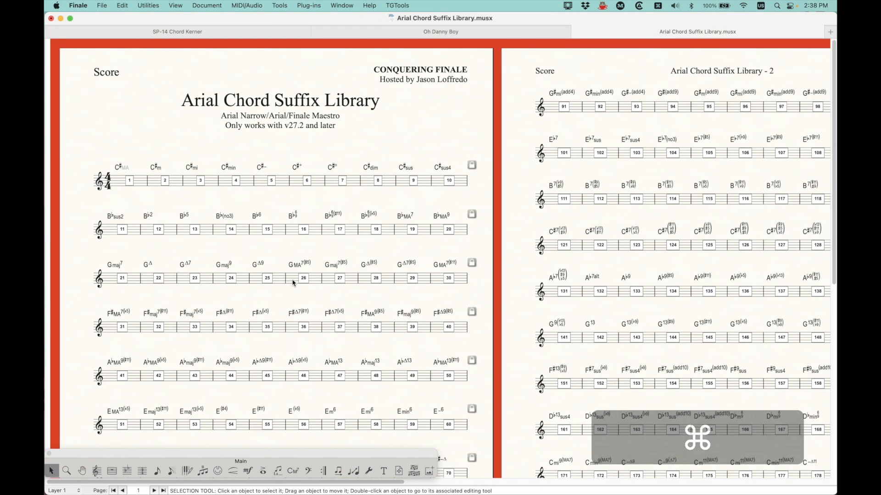
{"action": "key", "text": "super+minus"}
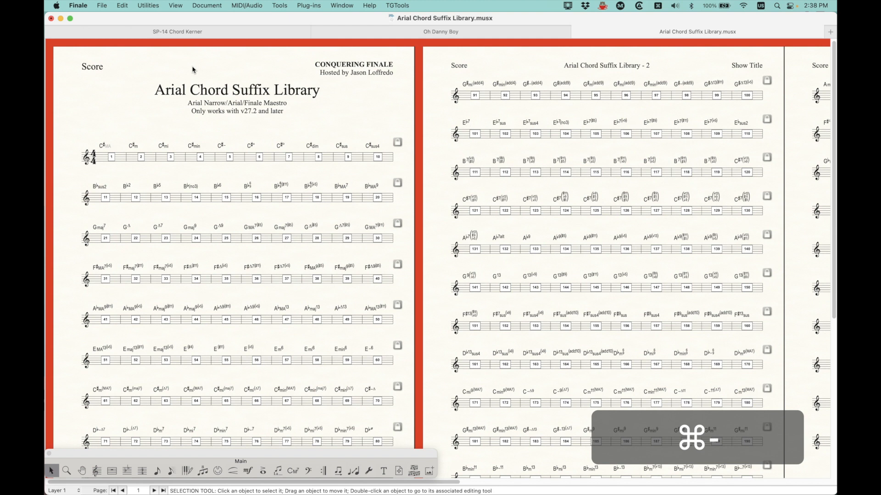
{"action": "left_click", "coordinate": [134, 105]}
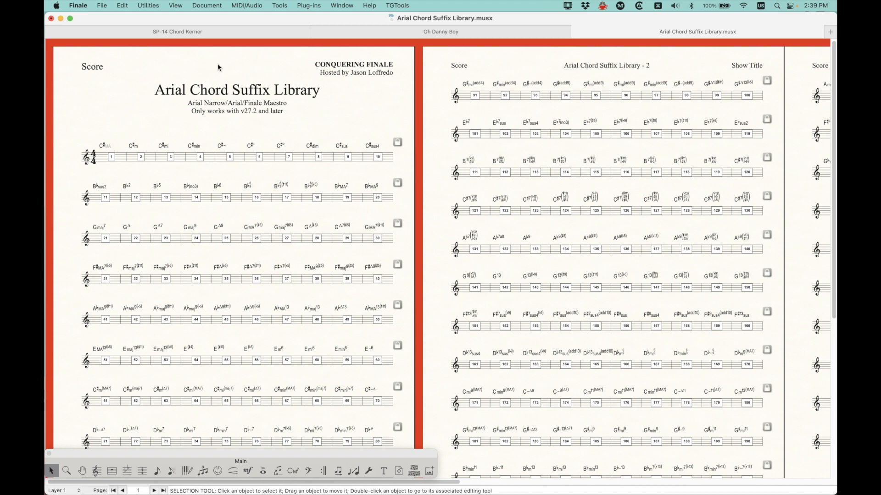
Go through the open documents SP-14 Chord Kerner, Oh Danny Boy and Arial Chord Suffix Library
{"action": "left_click", "coordinate": [228, 35]}
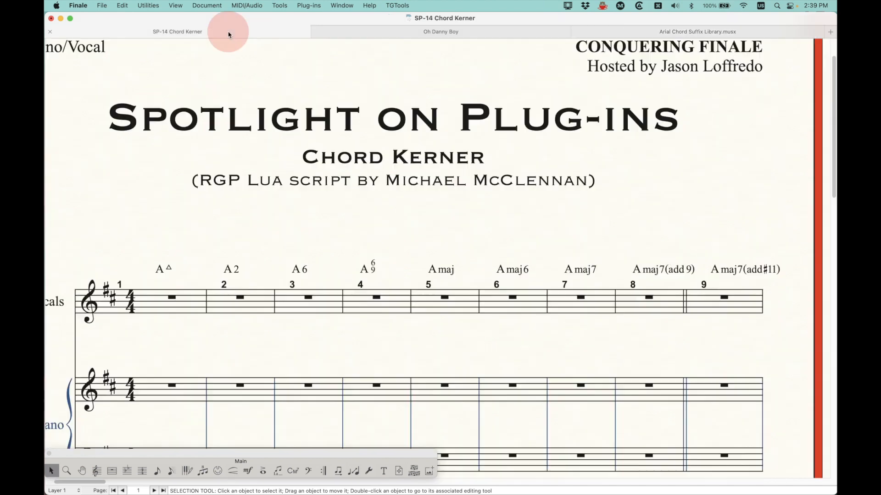
{"action": "left_click", "coordinate": [516, 32]}
{"action": "left_click", "coordinate": [687, 35]}
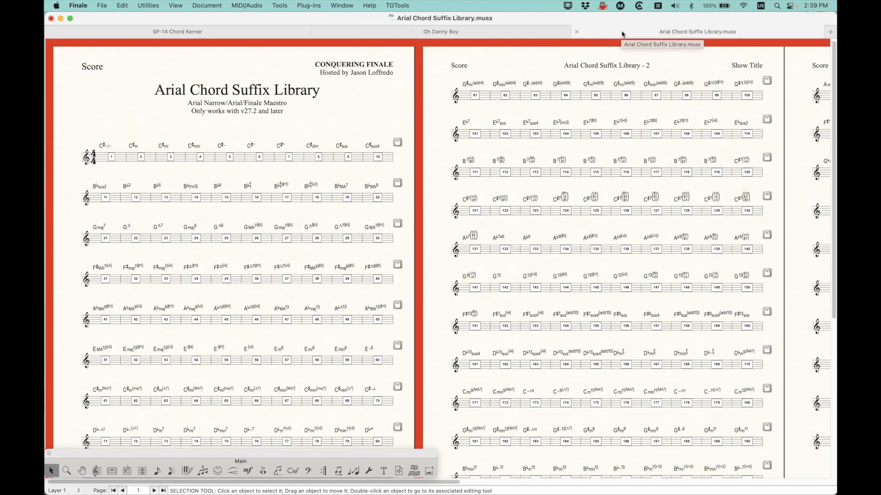
Return to the SP-14 Chord Kerner document and view its first pages in full
{"action": "left_click", "coordinate": [131, 33]}
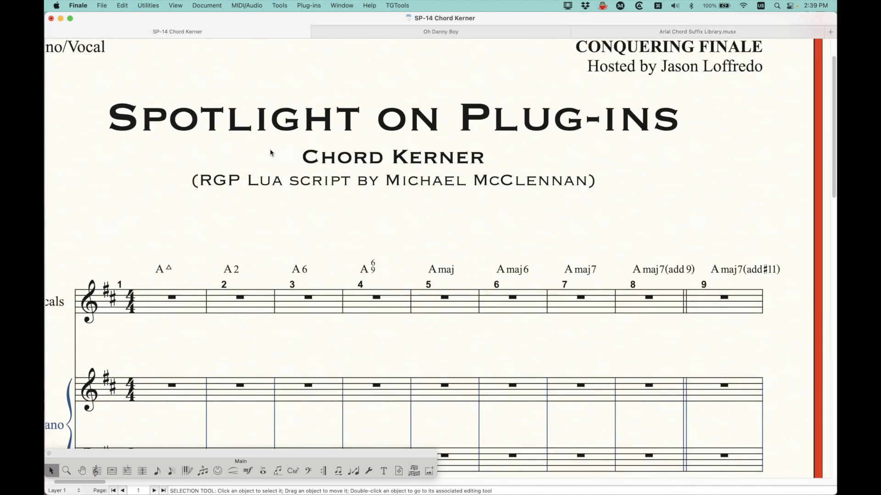
{"action": "key", "text": "super+minus"}
{"action": "key", "text": "super+minus"}
{"action": "key", "text": "super+minus"}
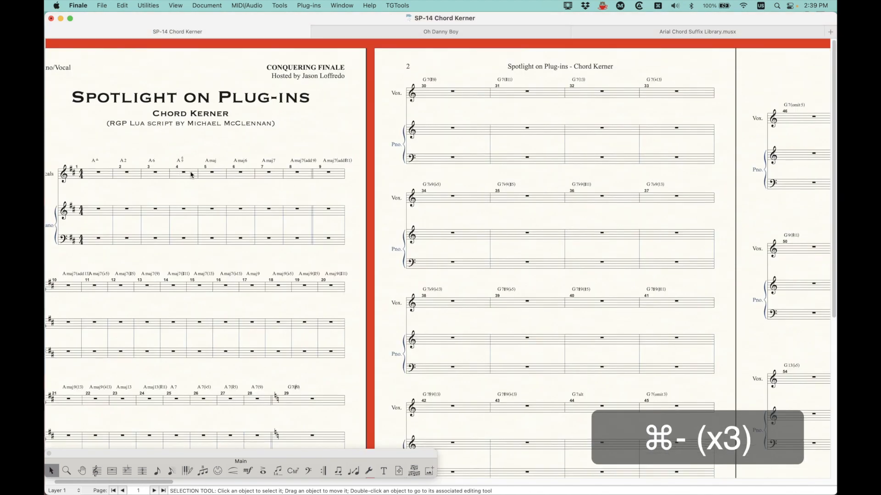
{"action": "scroll", "coordinate": [222, 165], "scroll_direction": "left", "scroll_amount": 3}
{"action": "scroll", "coordinate": [218, 171], "scroll_direction": "up", "scroll_amount": 1}
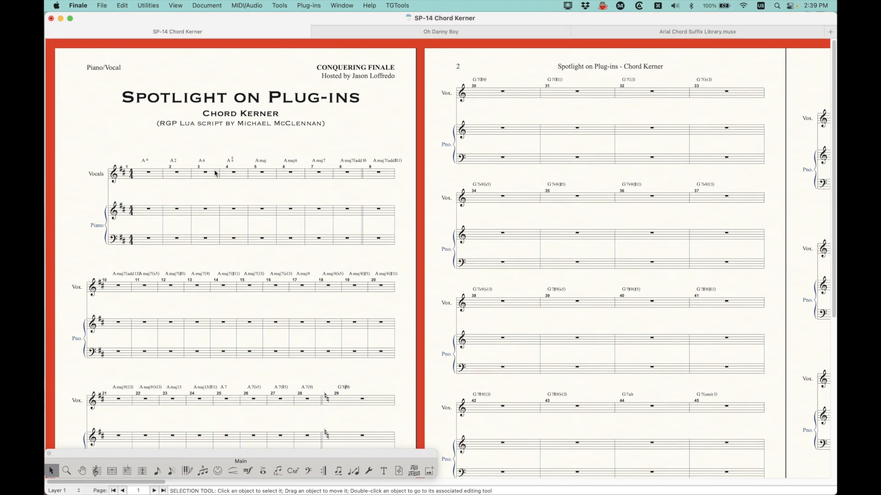
{"action": "key", "text": "super+minus"}
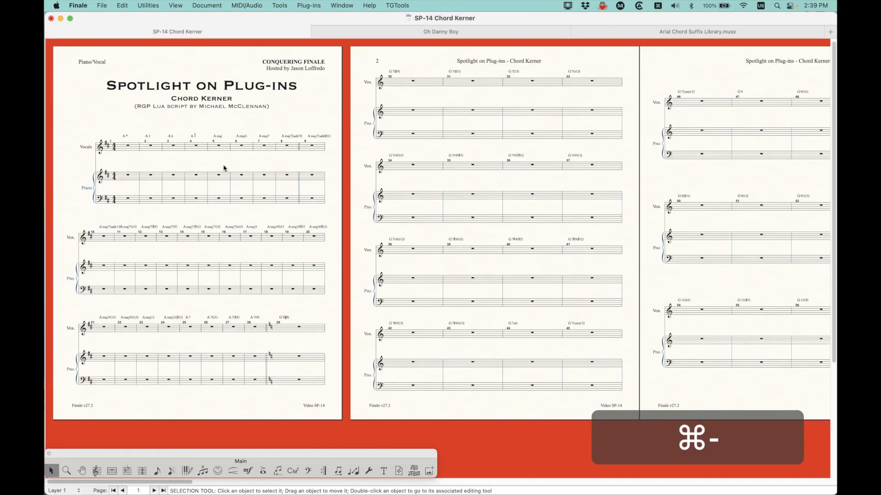
Look through the installed RGP Lua scripts among the plug-ins without running any of them
{"action": "left_click", "coordinate": [309, 5]}
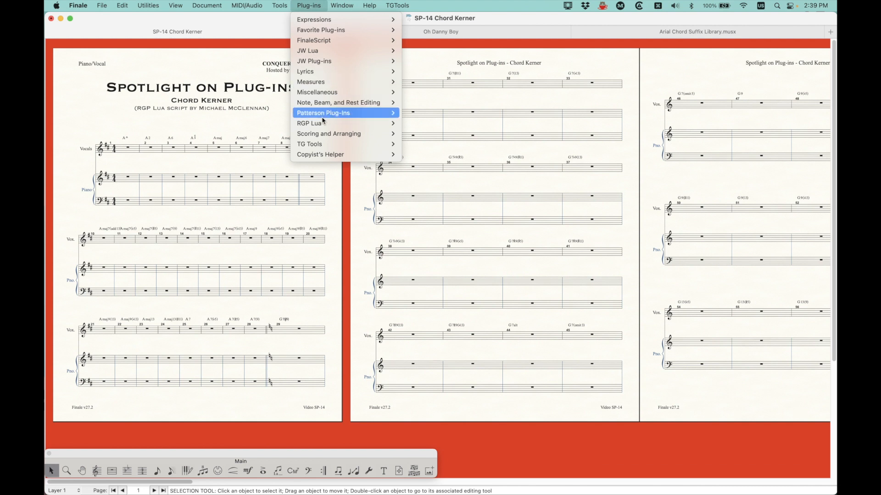
{"action": "mouse_move", "coordinate": [322, 126]}
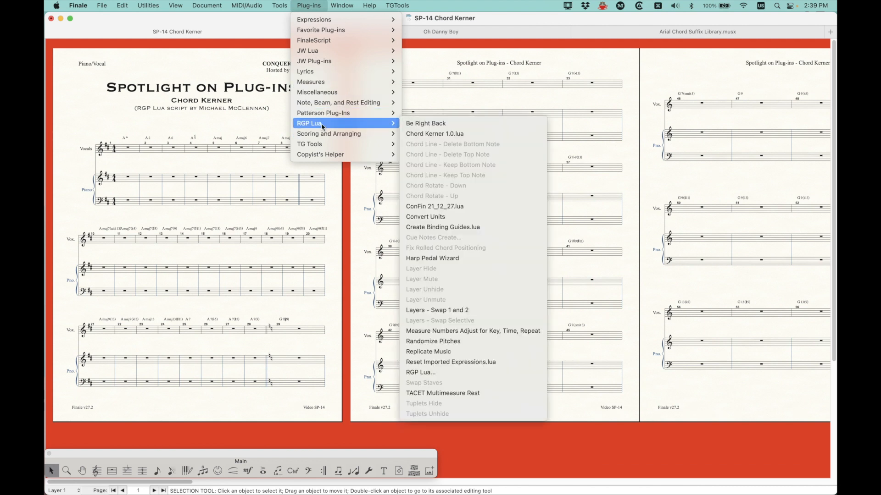
{"action": "left_click", "coordinate": [302, 3]}
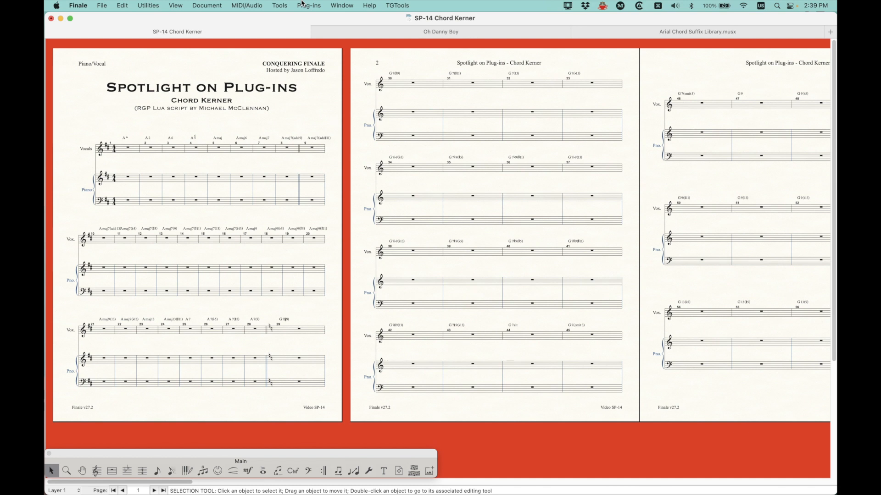
{"action": "left_click", "coordinate": [302, 4]}
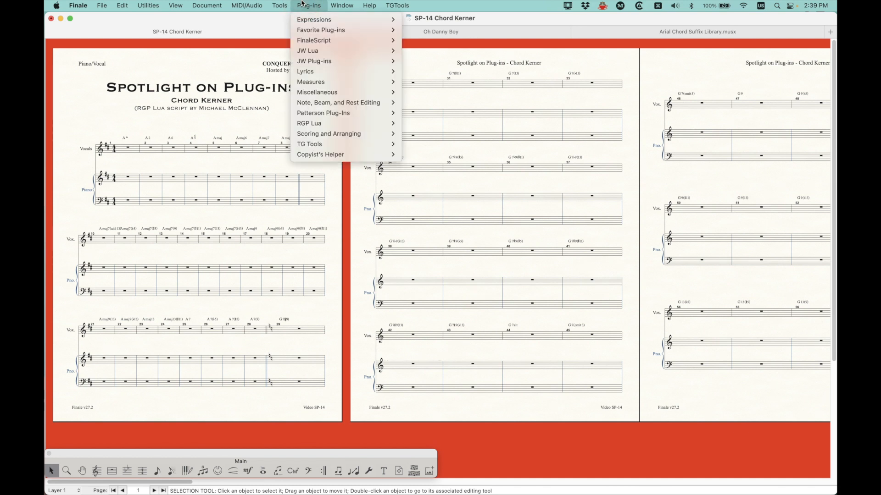
{"action": "left_click", "coordinate": [303, 3]}
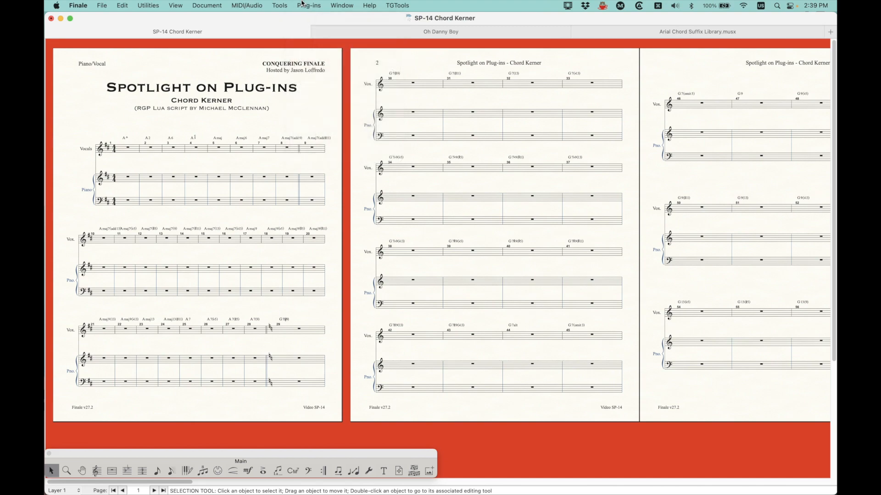